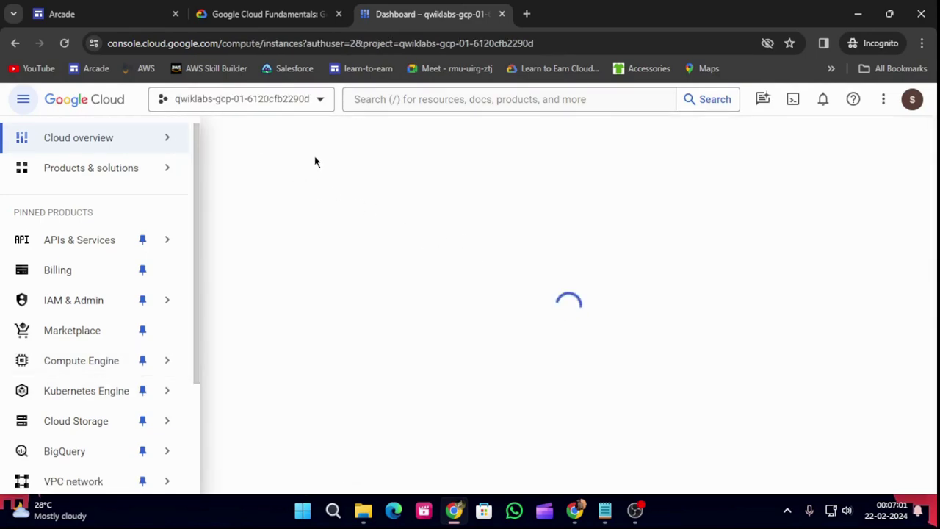
Start a new VM instance named bloghost and scroll down to its boot disk settings.
click(333, 142)
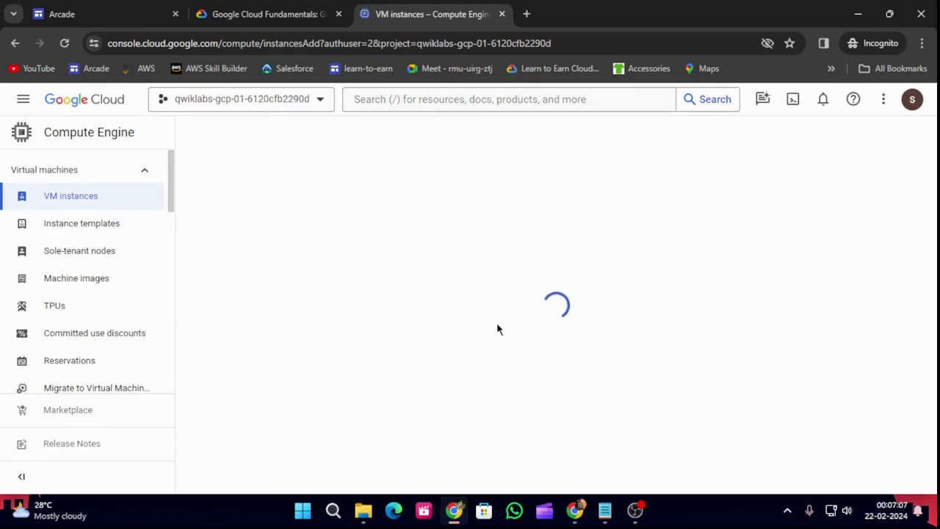
drag(359, 184, 222, 195)
text(bloghost)
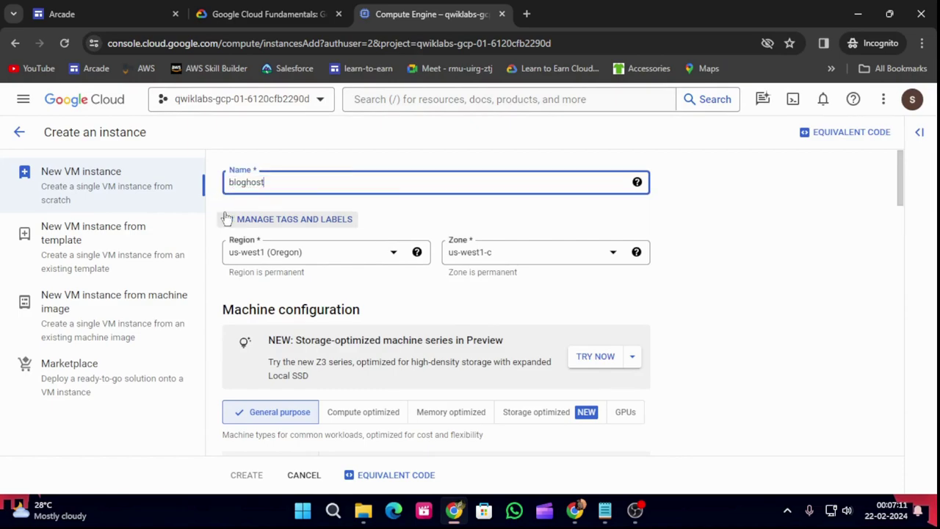
scroll(311, 288, down, 8)
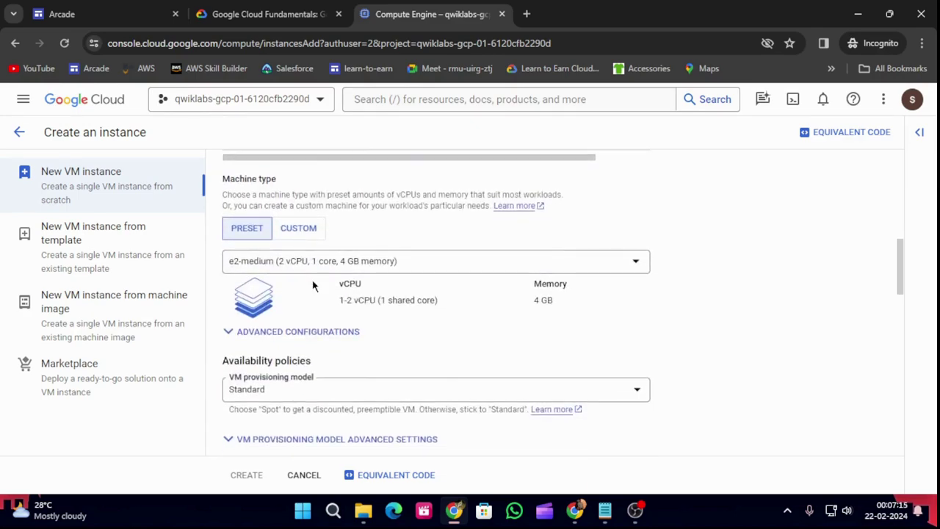
scroll(290, 285, down, 4)
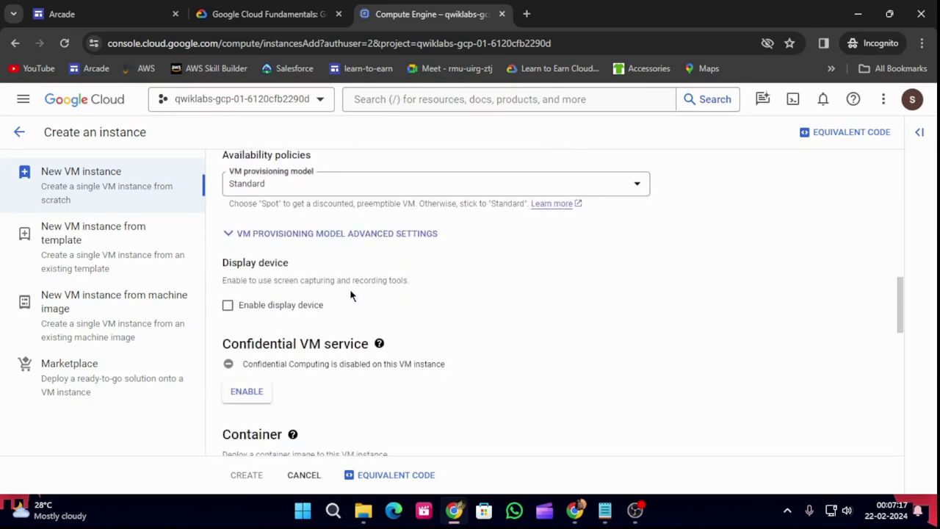
scroll(349, 295, down, 3)
scroll(325, 310, down, 1)
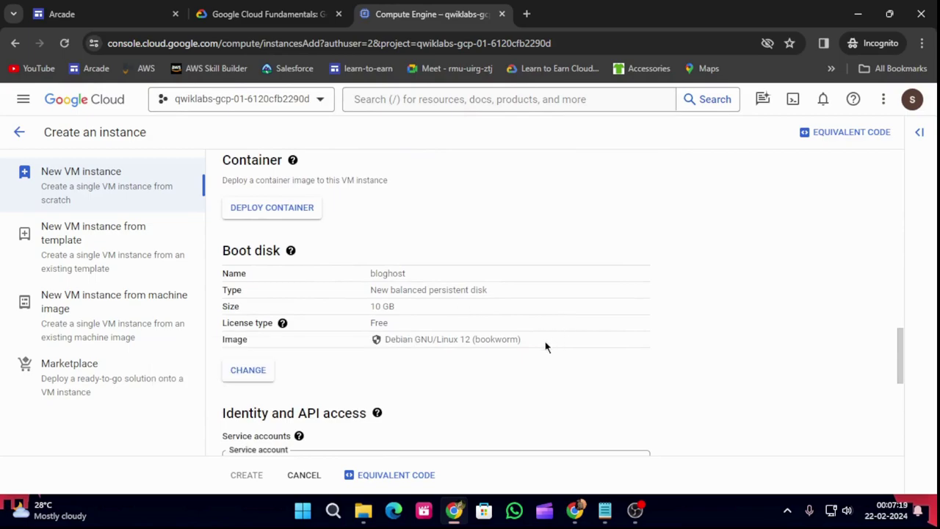
Set bloghost's boot disk to Debian GNU/Linux 11 (bullseye) x86/64 on a Standard persistent disk.
click(263, 376)
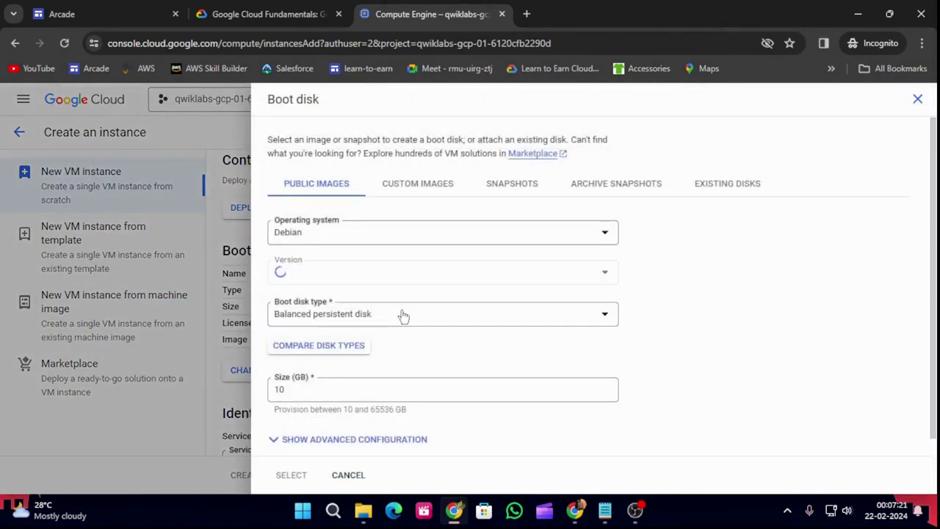
click(403, 315)
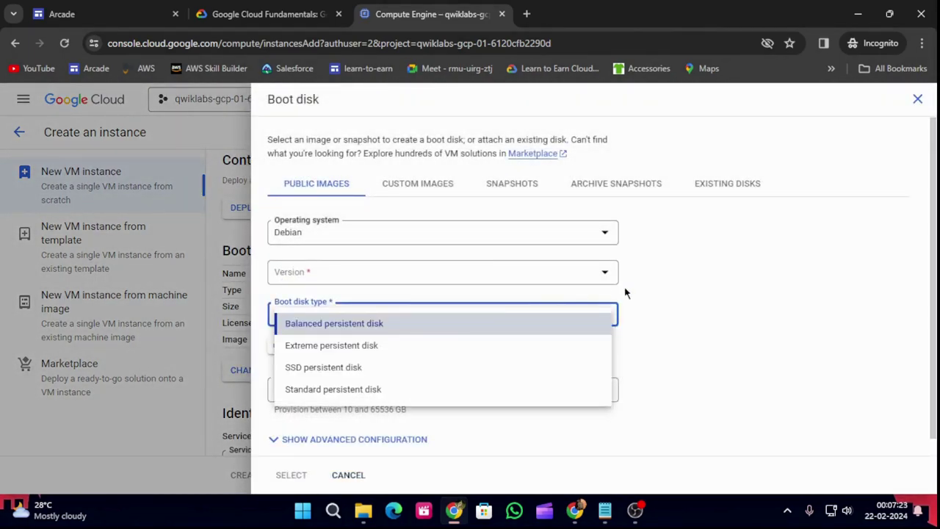
click(440, 323)
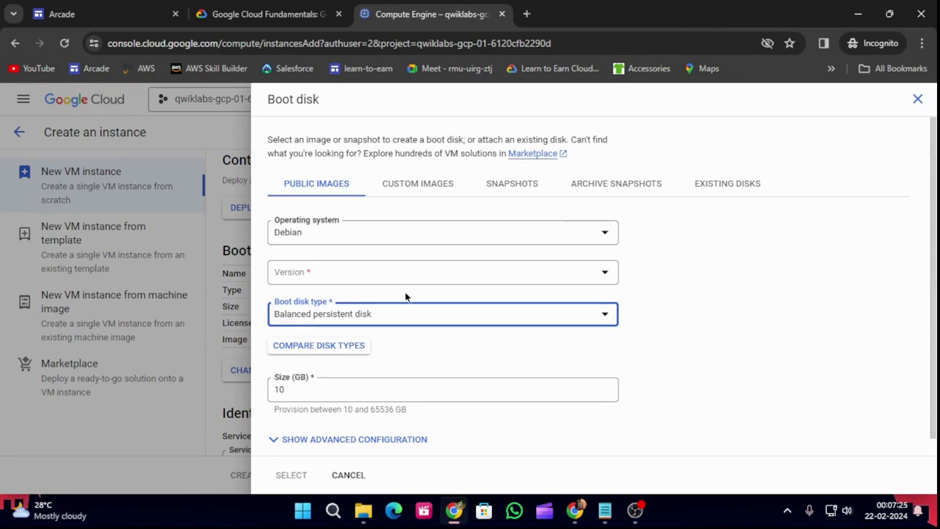
scroll(412, 278, down, 1)
click(410, 262)
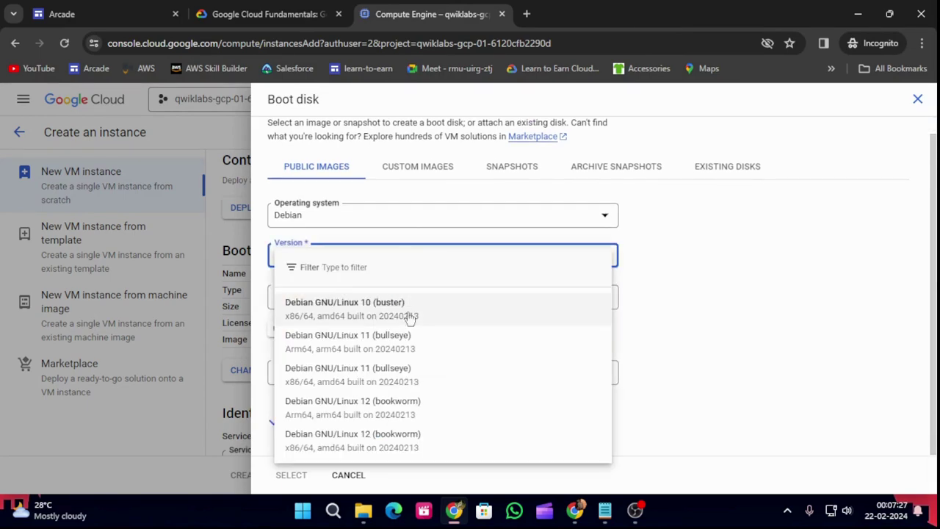
click(367, 373)
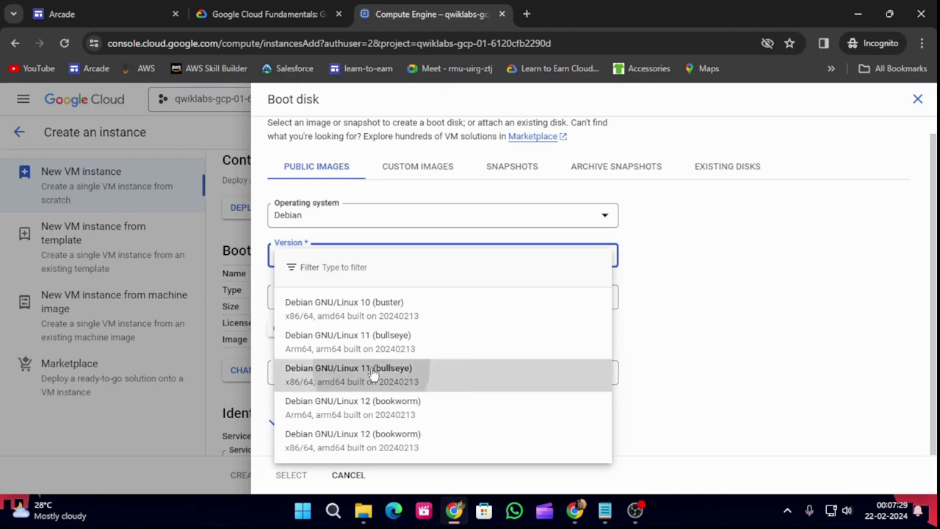
scroll(470, 352, down, 1)
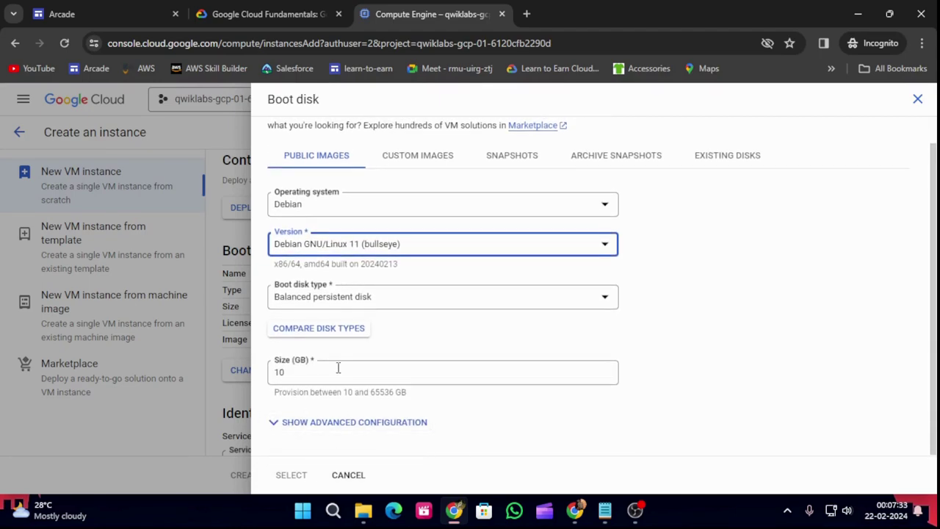
click(397, 296)
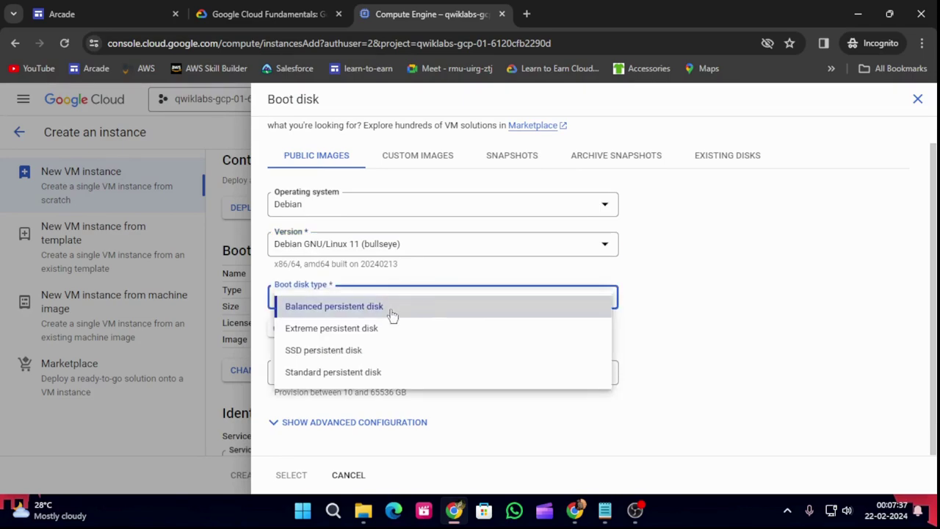
click(408, 373)
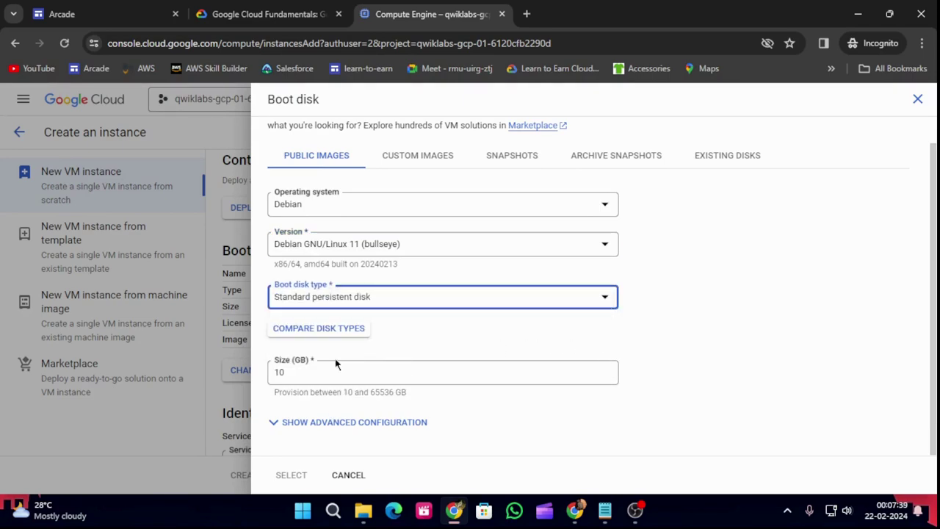
click(287, 475)
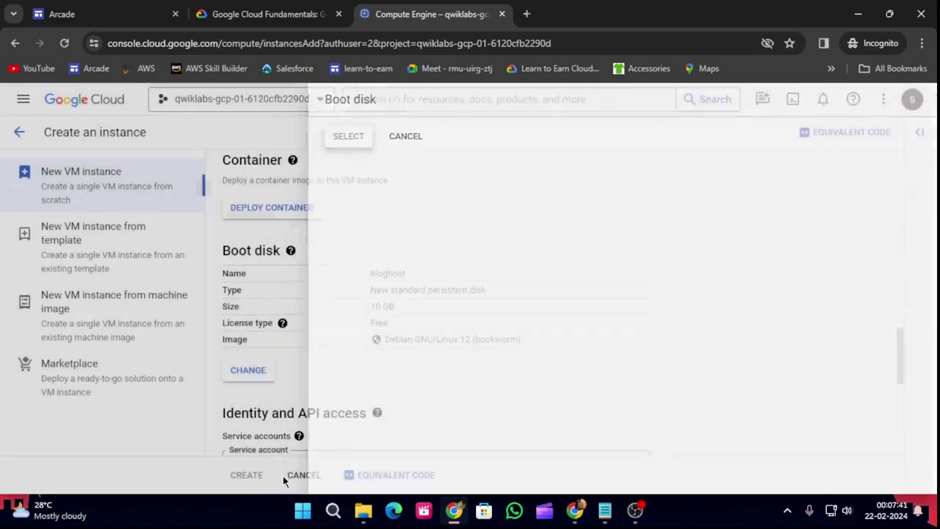
Allow HTTP traffic in the firewall settings and leave HTTPS unchecked.
scroll(441, 352, down, 2)
scroll(408, 352, down, 1)
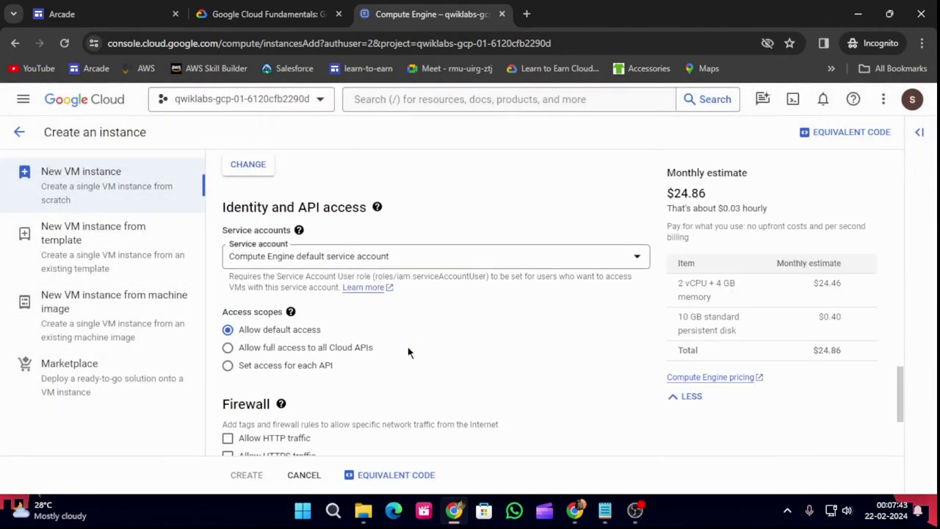
scroll(286, 359, down, 2)
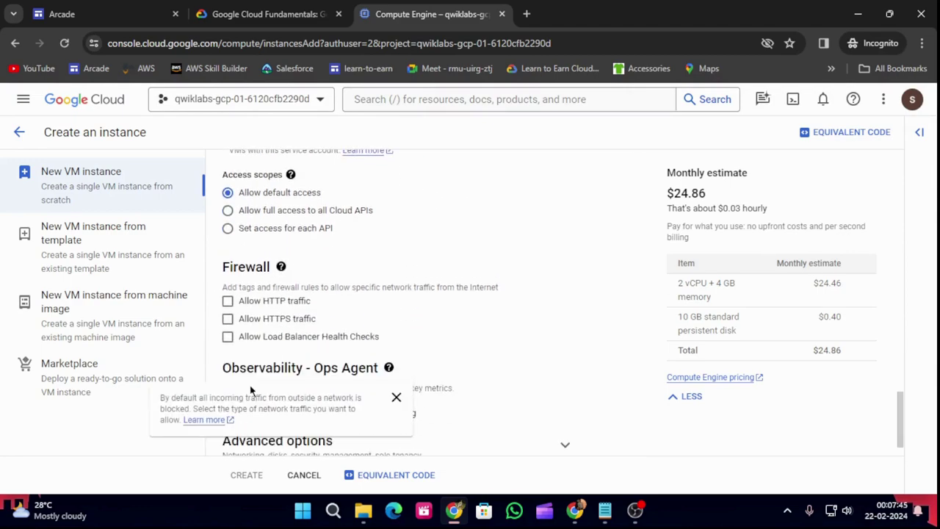
click(228, 318)
click(228, 301)
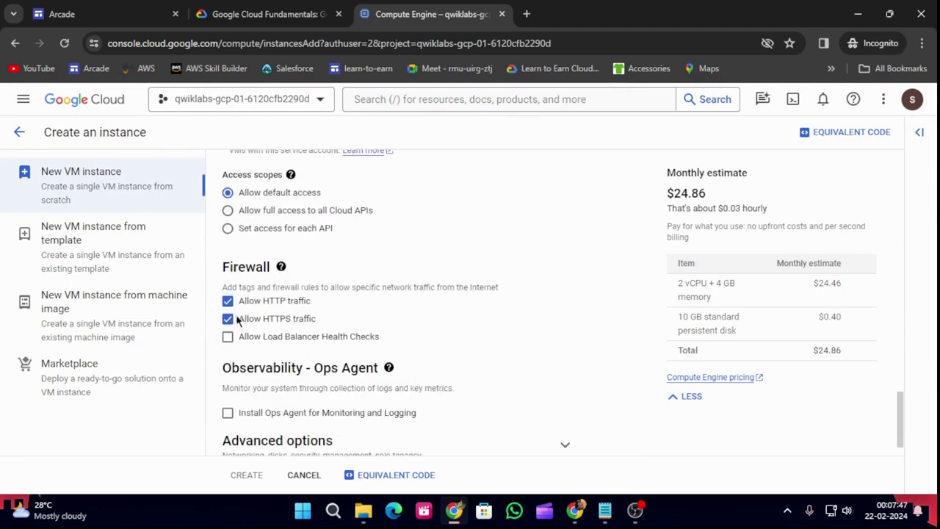
click(228, 318)
Paste the lab's apache startup script into the Management startup script field.
click(280, 6)
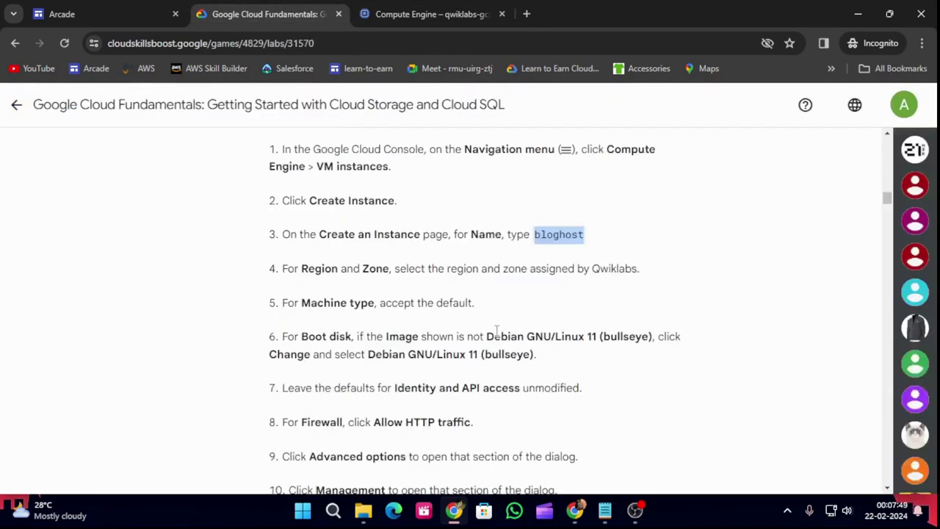
scroll(470, 402, down, 2)
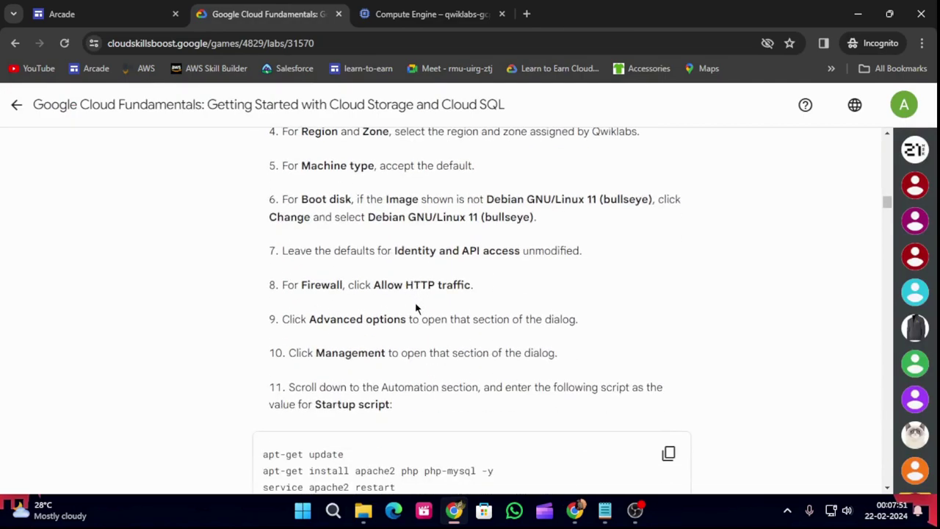
scroll(505, 342, down, 1)
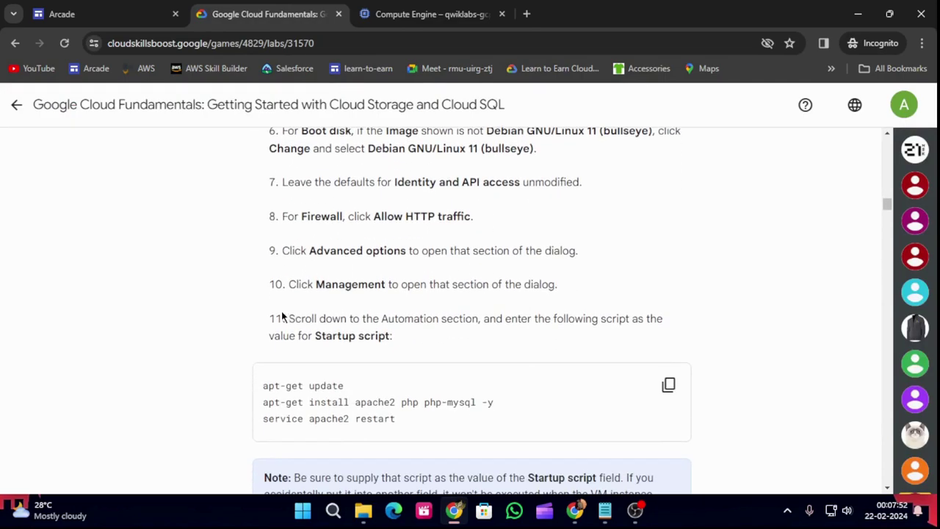
click(668, 385)
click(400, 14)
scroll(346, 331, down, 1)
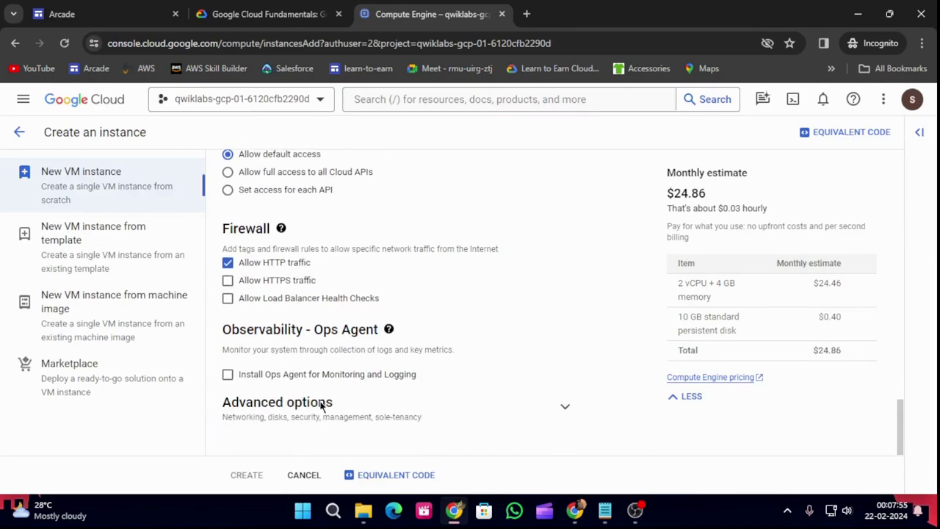
click(566, 406)
scroll(421, 323, down, 4)
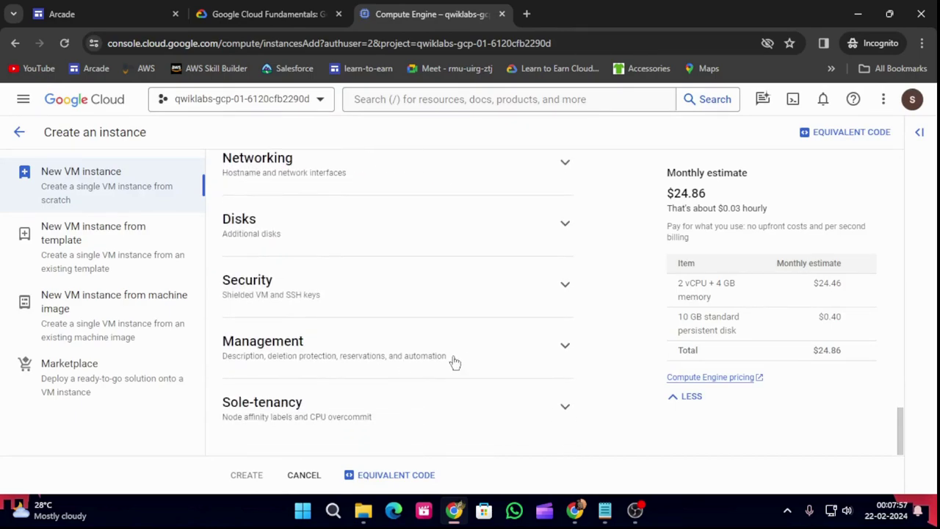
click(548, 353)
scroll(453, 300, down, 3)
click(280, 394)
key(ctrl+v)
Compare the lab instructions with the form's expanded advanced options.
scroll(294, 385, down, 5)
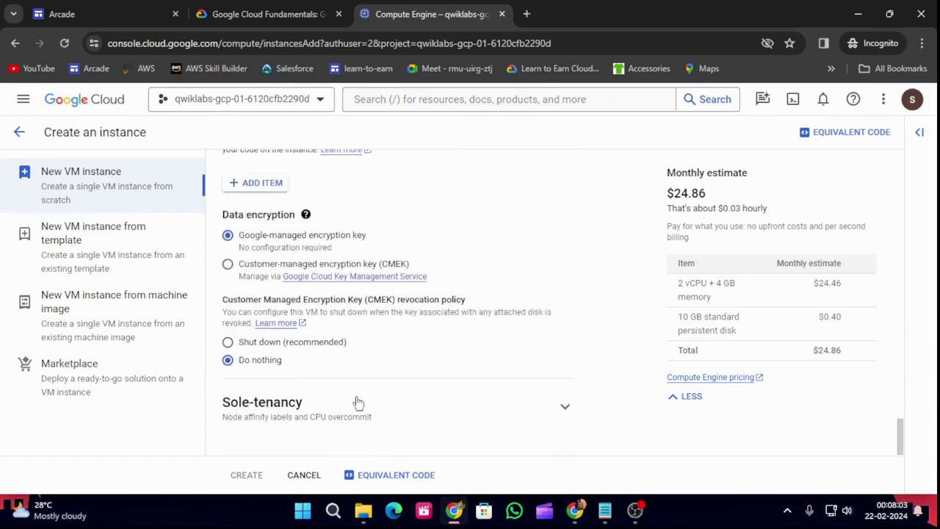
scroll(365, 390, up, 4)
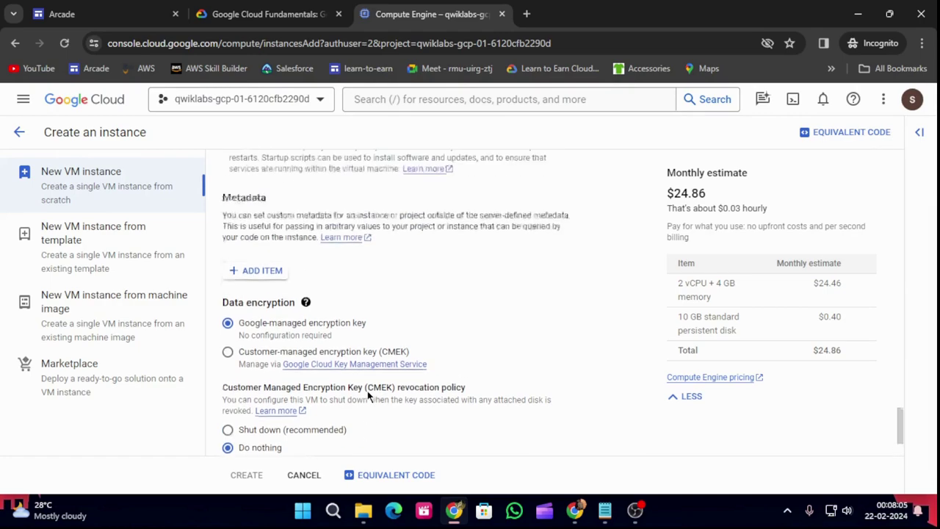
click(265, 13)
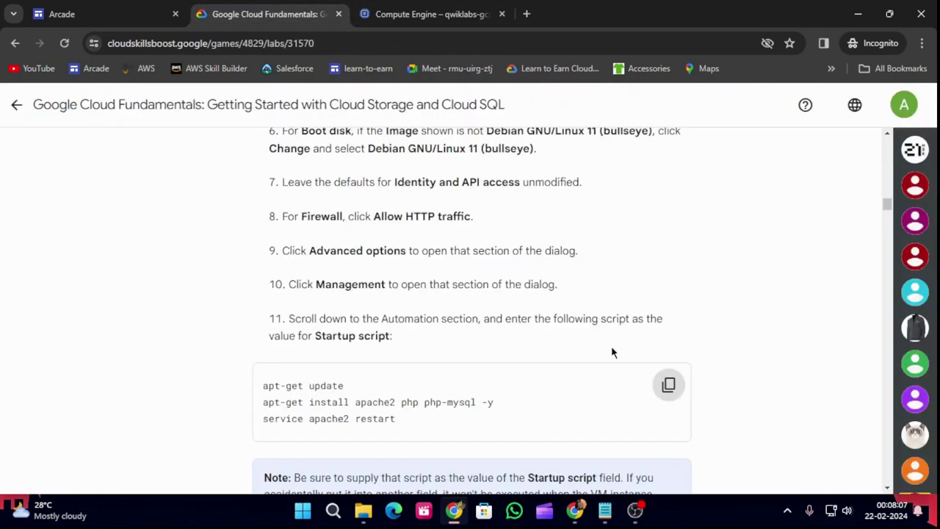
scroll(613, 352, down, 4)
scroll(662, 278, down, 1)
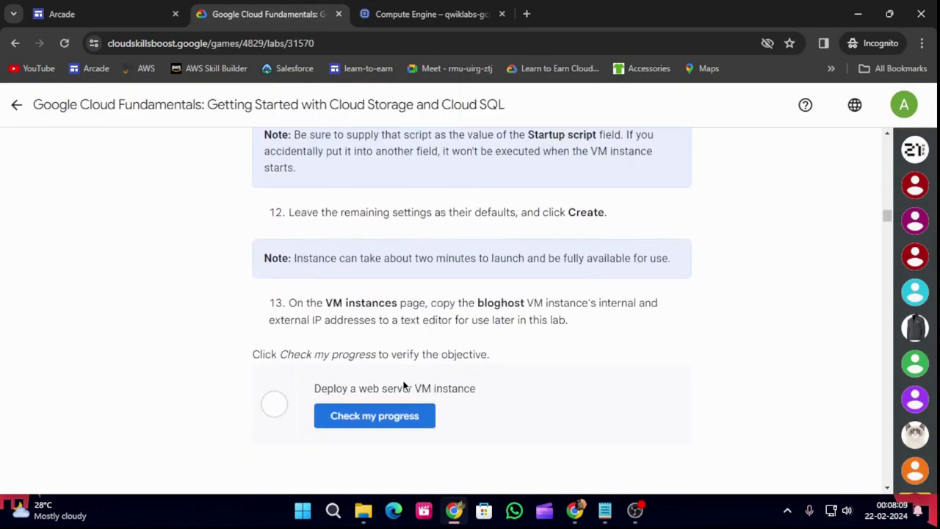
click(375, 14)
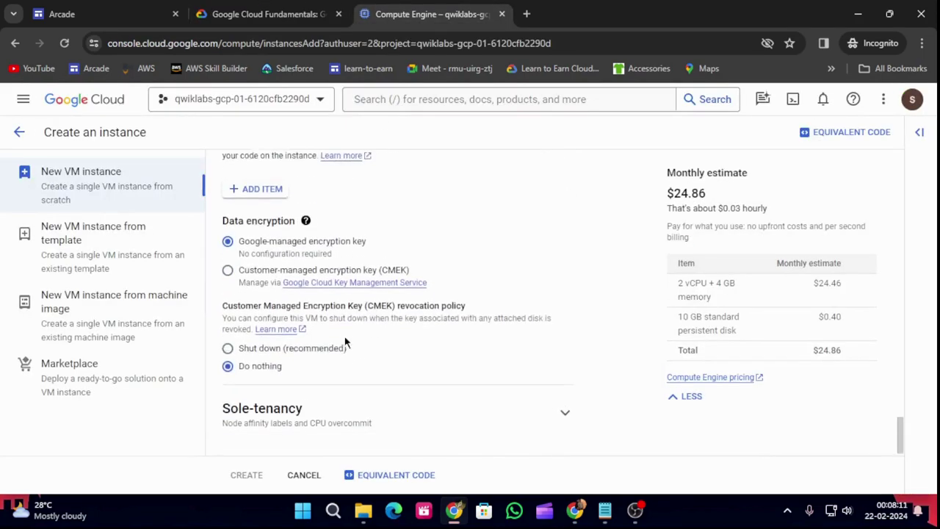
scroll(352, 363, down, 5)
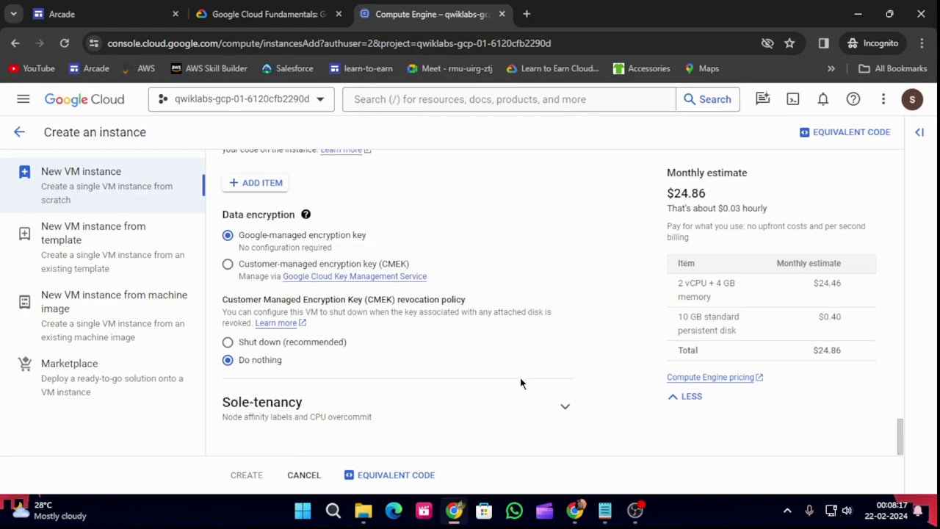
Reload the create-instance form and name the instance bloghost again.
click(65, 45)
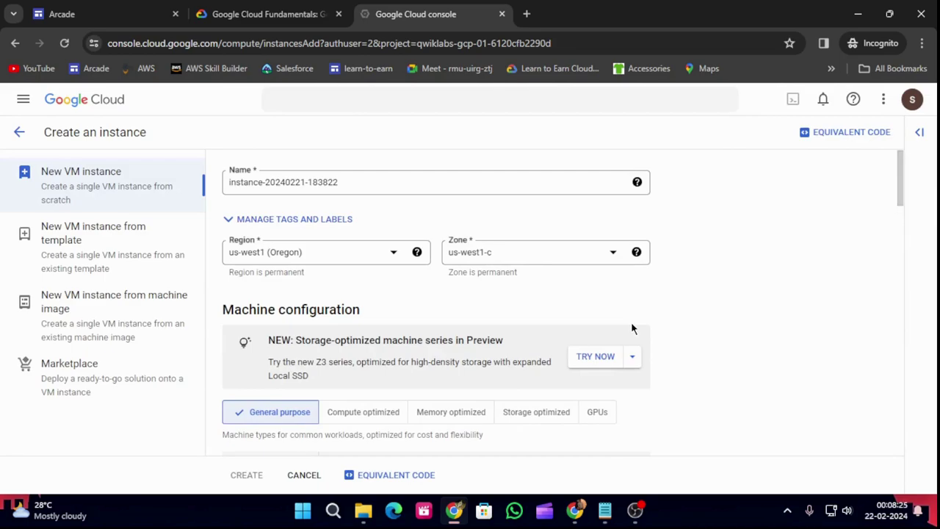
click(268, 14)
scroll(414, 318, up, 8)
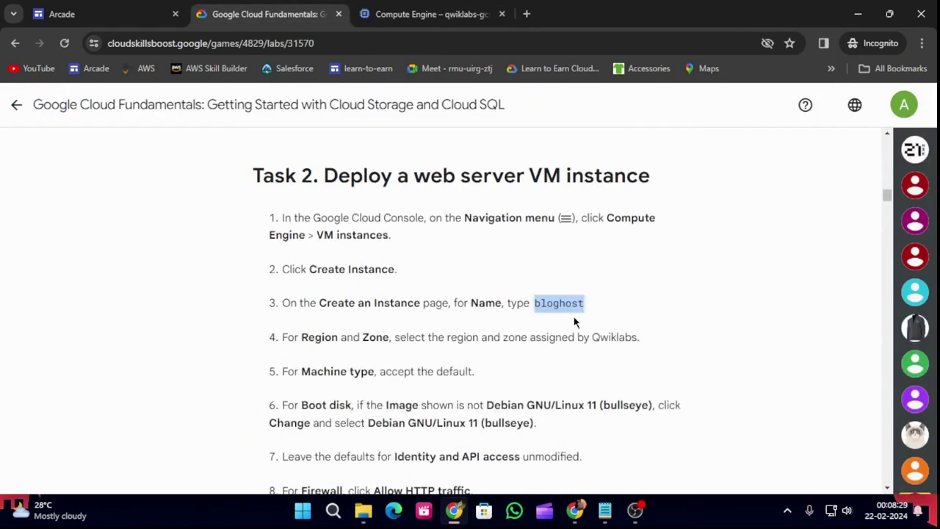
click(432, 14)
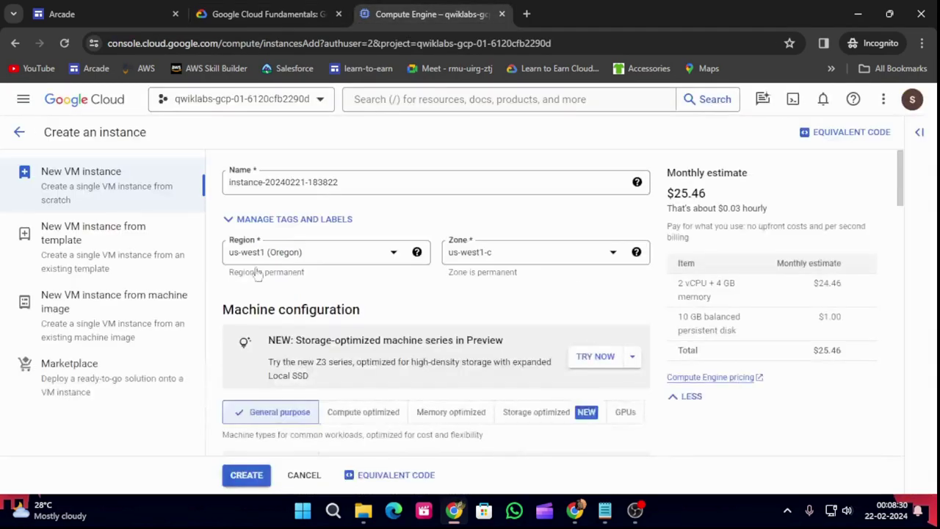
triple_click(355, 182)
key(ctrl+v)
Switch the boot disk to Debian GNU/Linux 11 (bullseye) on a 10 GB balanced persistent disk.
scroll(328, 231, down, 1)
scroll(327, 231, down, 7)
scroll(323, 264, down, 2)
scroll(296, 319, down, 2)
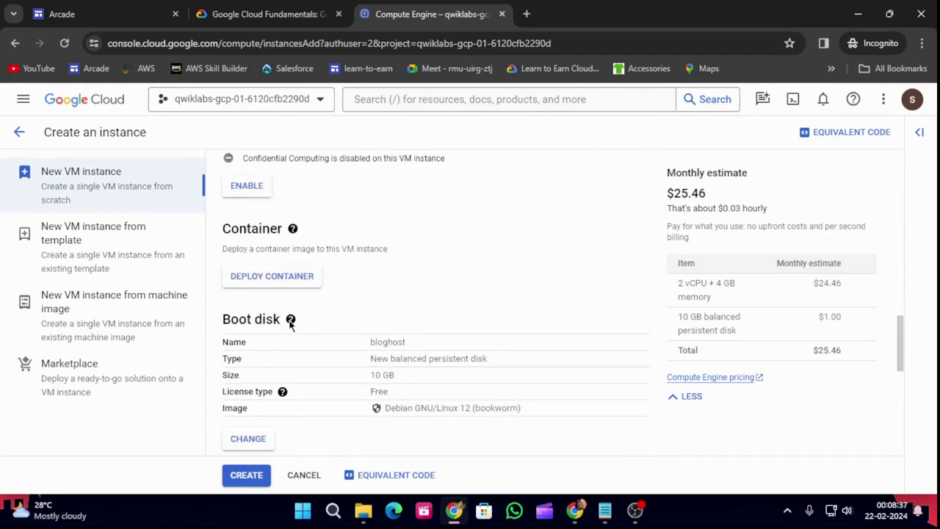
mouse_move(290, 320)
scroll(264, 345, down, 2)
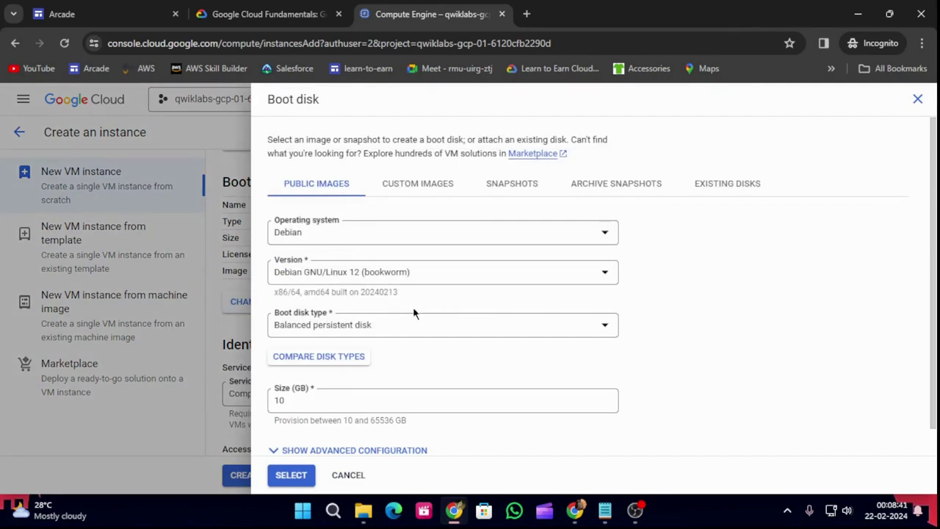
click(396, 278)
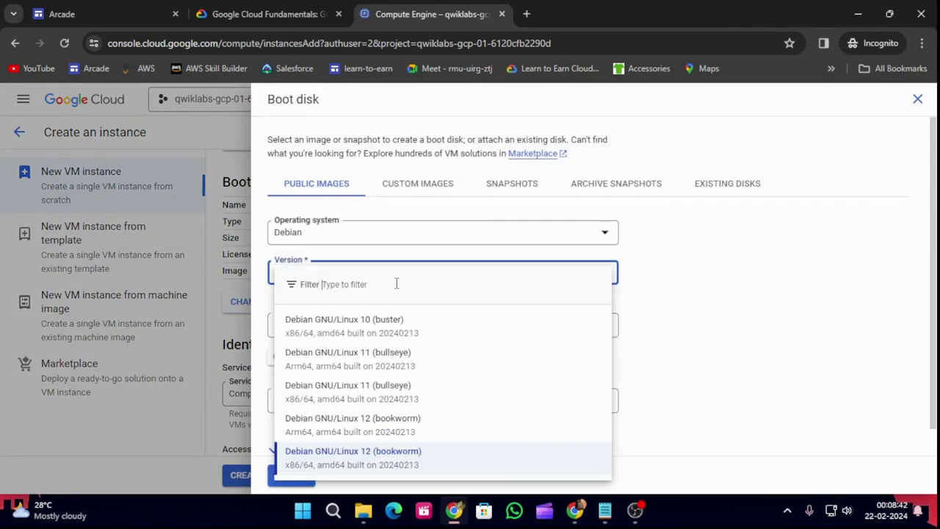
click(420, 386)
scroll(450, 377, down, 1)
click(292, 478)
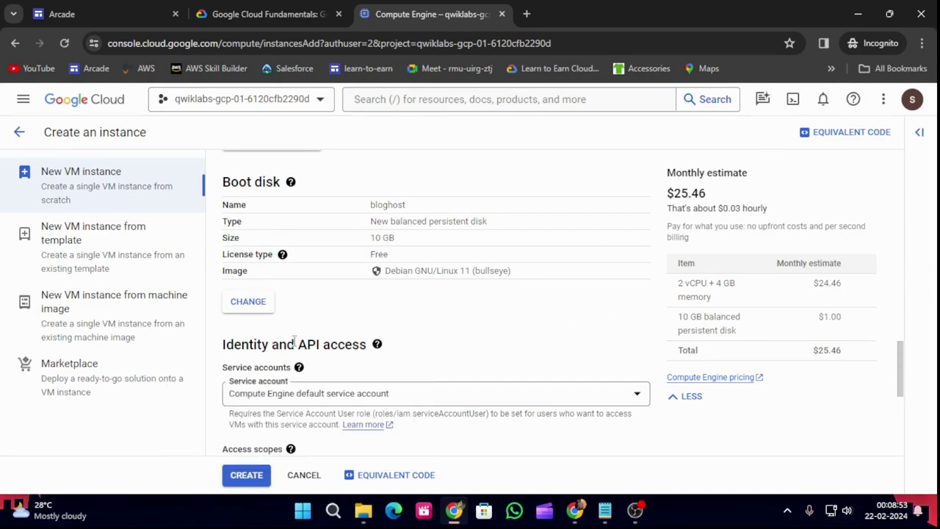
Copy the lab's startup script and allow HTTP traffic to bloghost.
click(253, 15)
scroll(473, 370, down, 4)
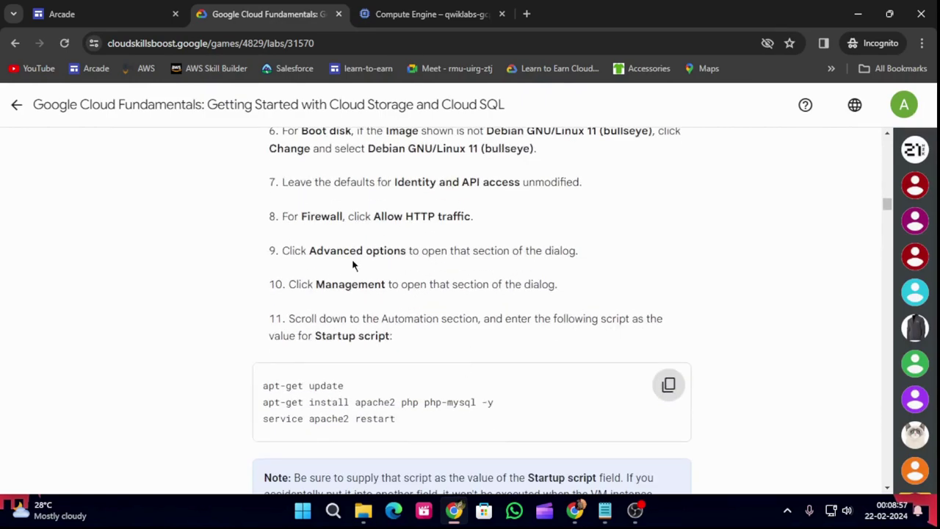
click(669, 386)
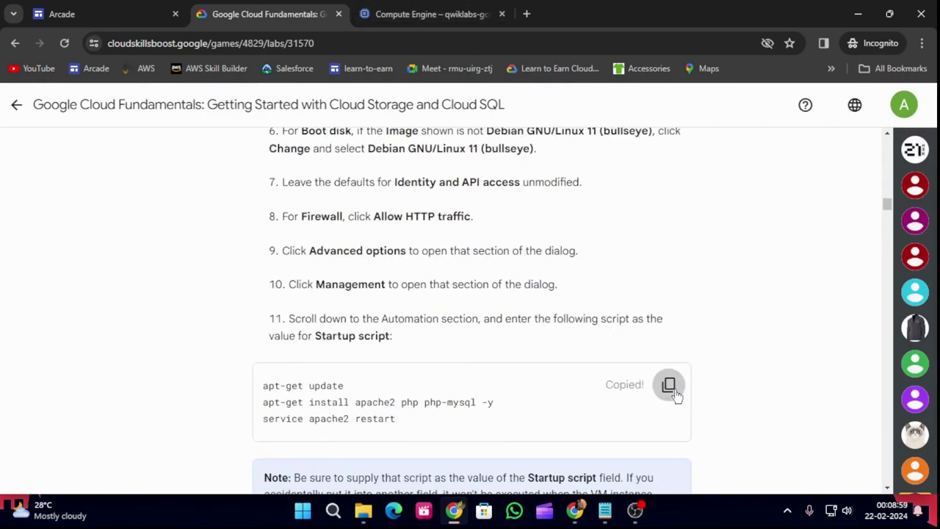
click(432, 11)
scroll(399, 306, down, 5)
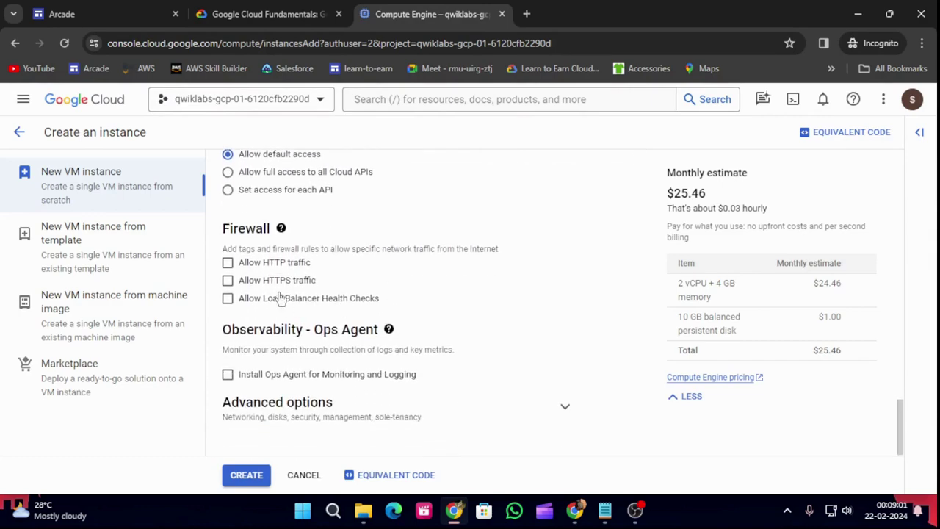
click(229, 264)
Paste the three-line startup script into Advanced options > Management > Startup script.
click(571, 415)
scroll(462, 360, down, 4)
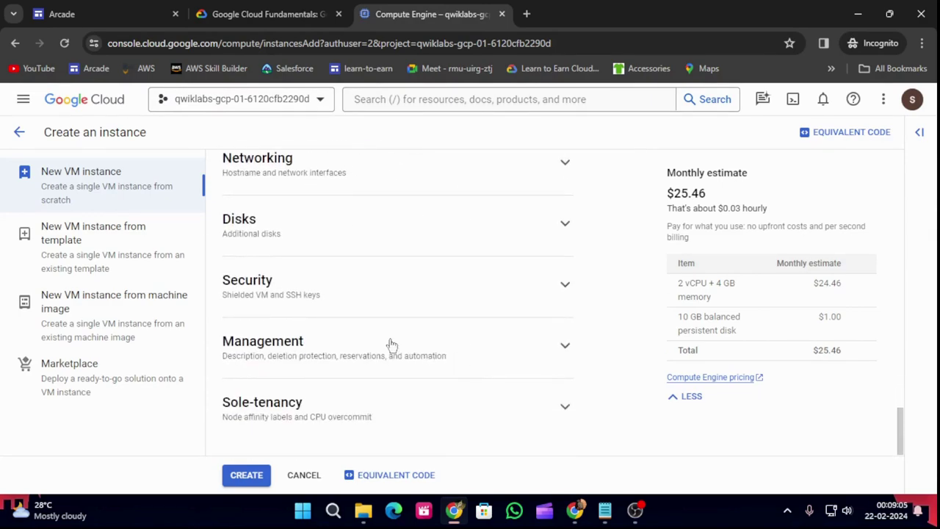
click(562, 345)
scroll(426, 367, down, 5)
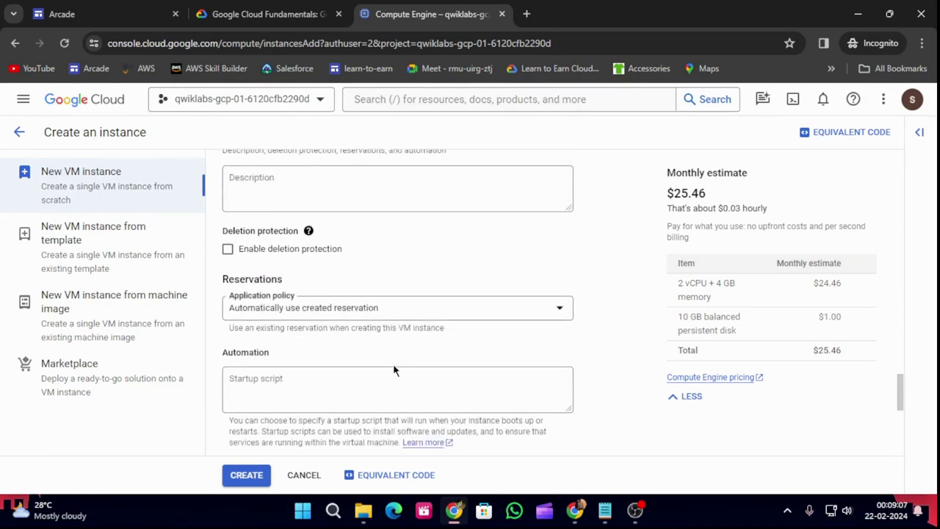
click(316, 243)
key(ctrl+v)
scroll(294, 264, down, 3)
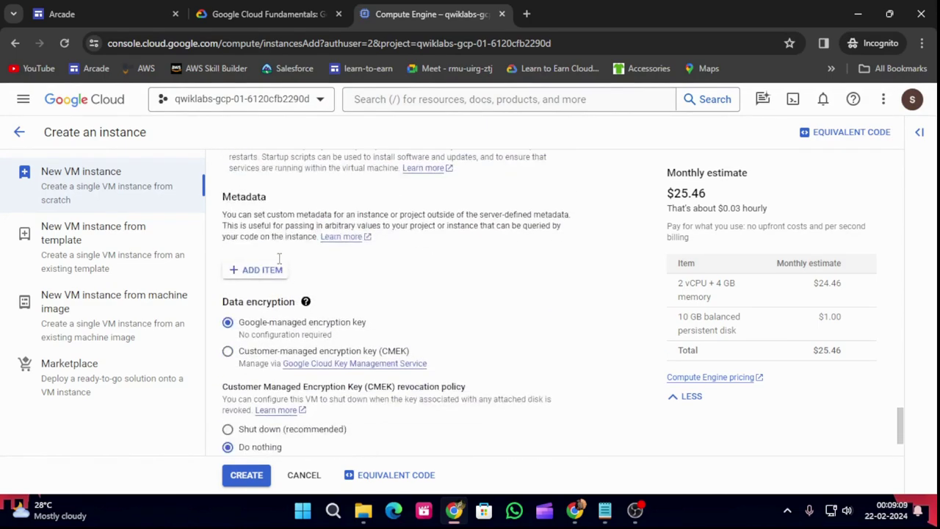
Create the bloghost VM and run the lab's web server progress check.
click(248, 478)
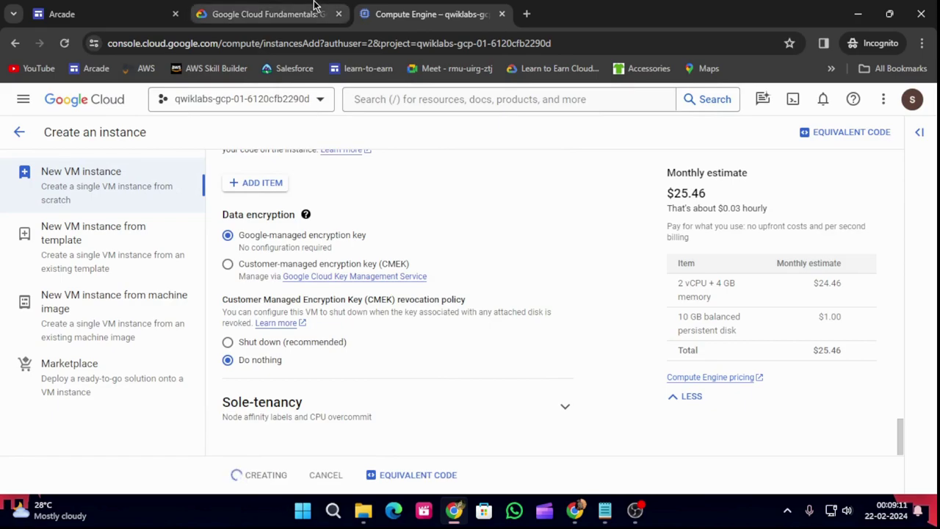
click(301, 9)
scroll(400, 371, down, 5)
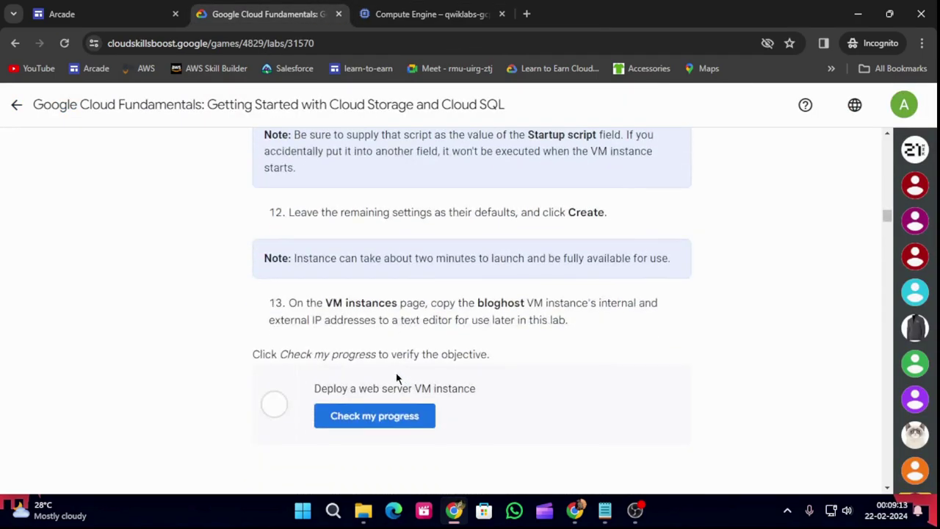
click(369, 415)
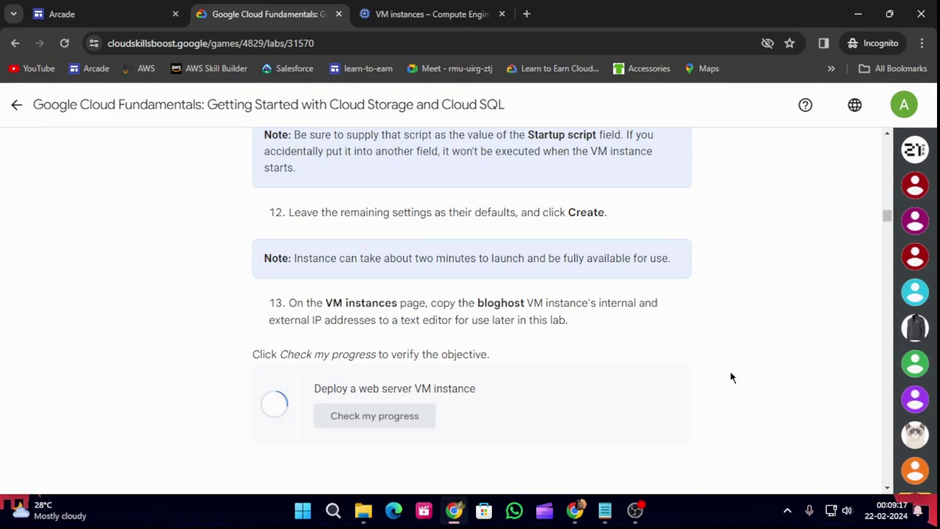
Copy the export LOCATION=US command and return to the VM instances page.
scroll(730, 374, down, 5)
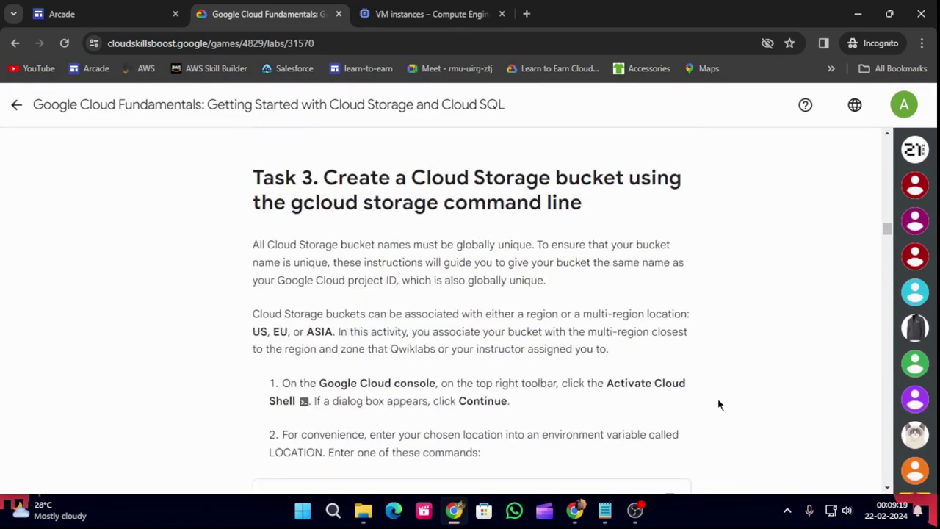
scroll(719, 404, down, 2)
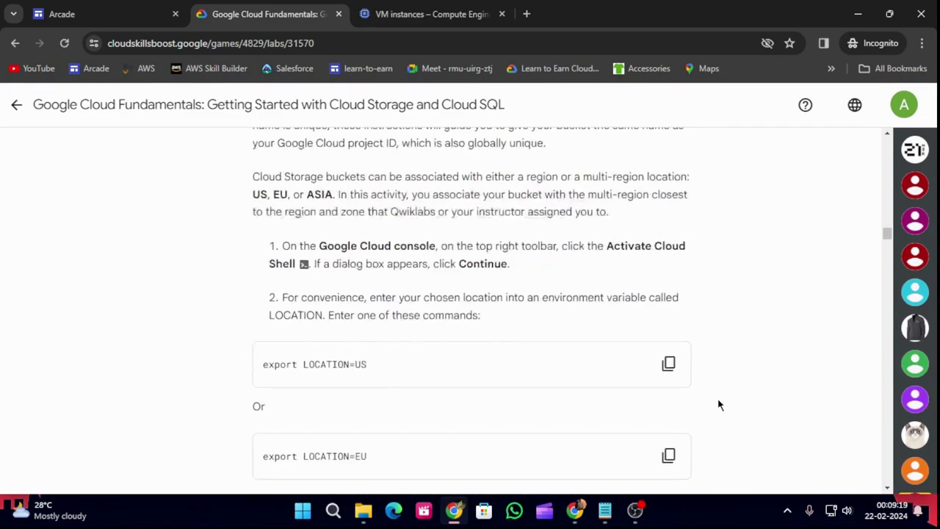
click(669, 363)
click(426, 14)
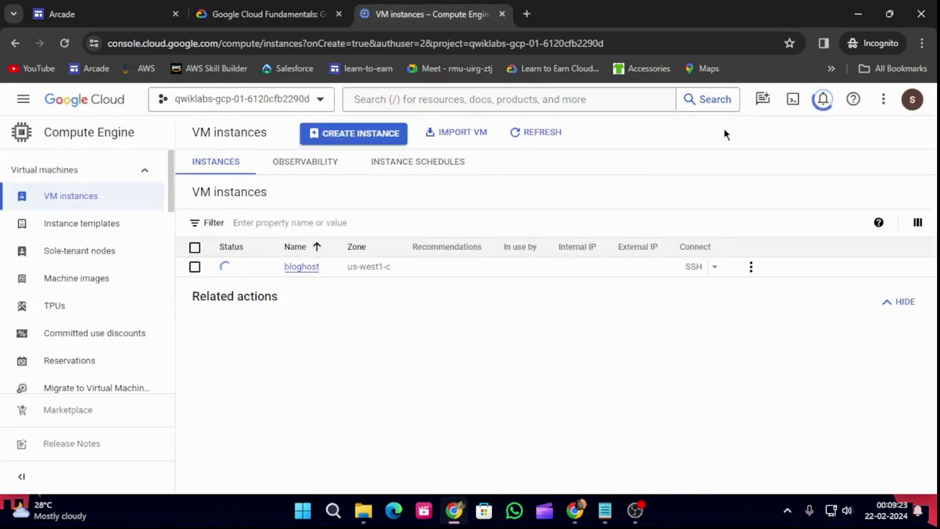
Activate Cloud Shell, continue past its prompt, and dismiss the info popup.
click(792, 99)
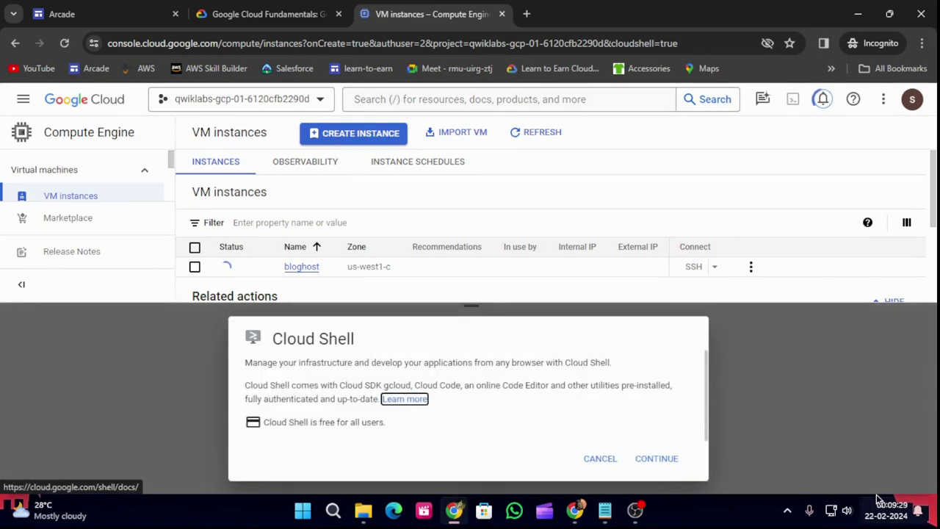
click(663, 463)
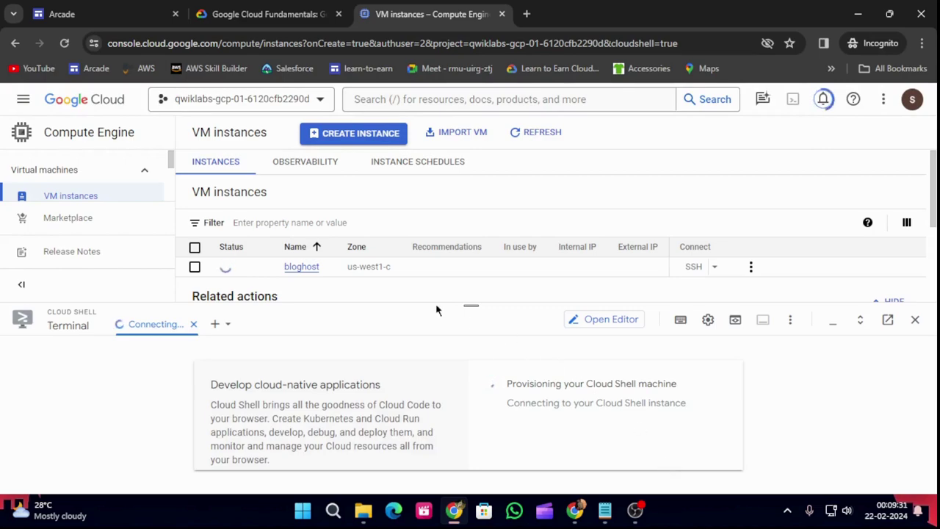
click(298, 9)
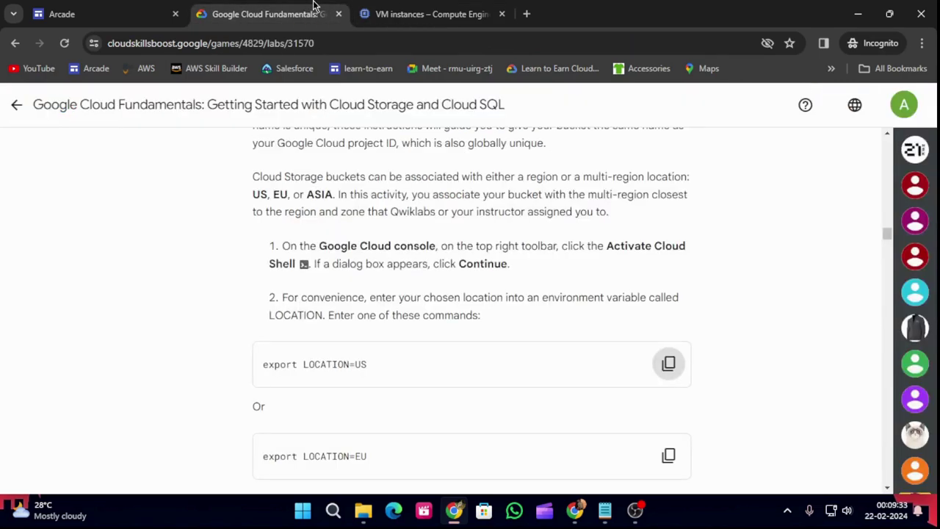
scroll(446, 409, down, 5)
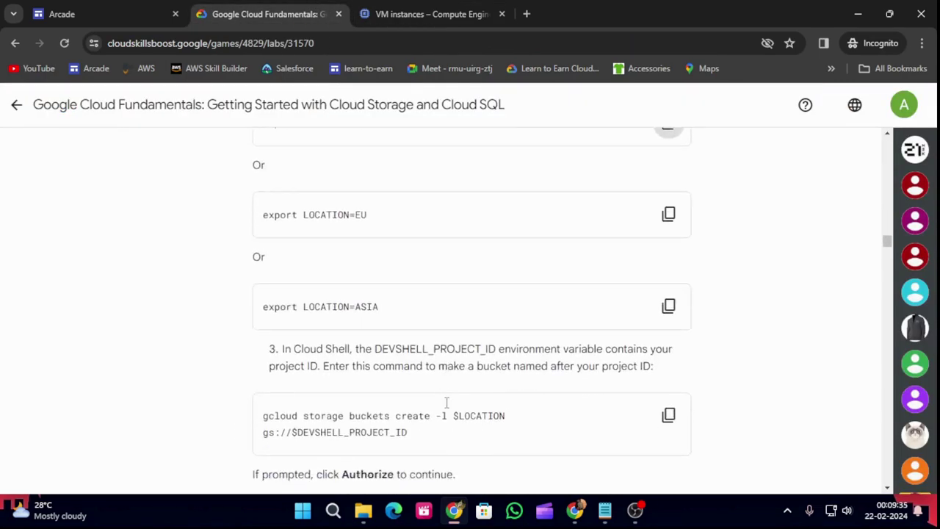
click(450, 16)
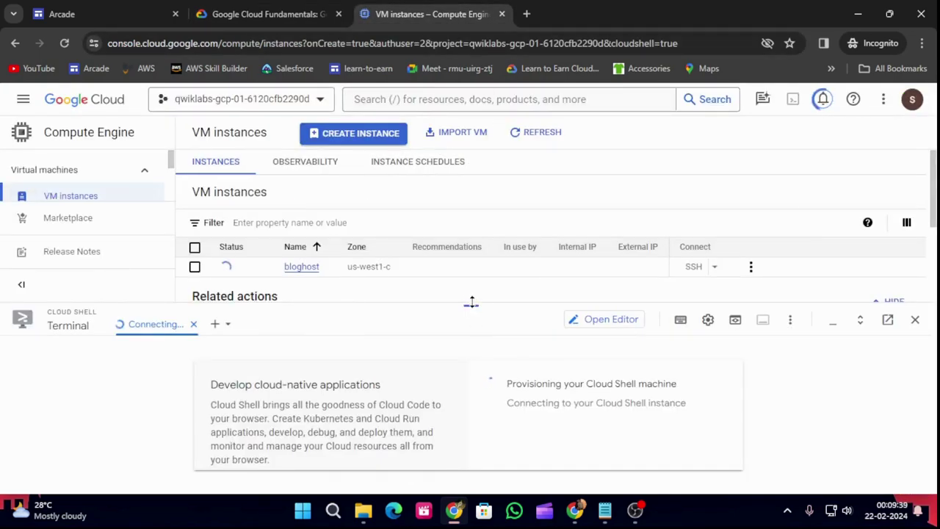
click(660, 404)
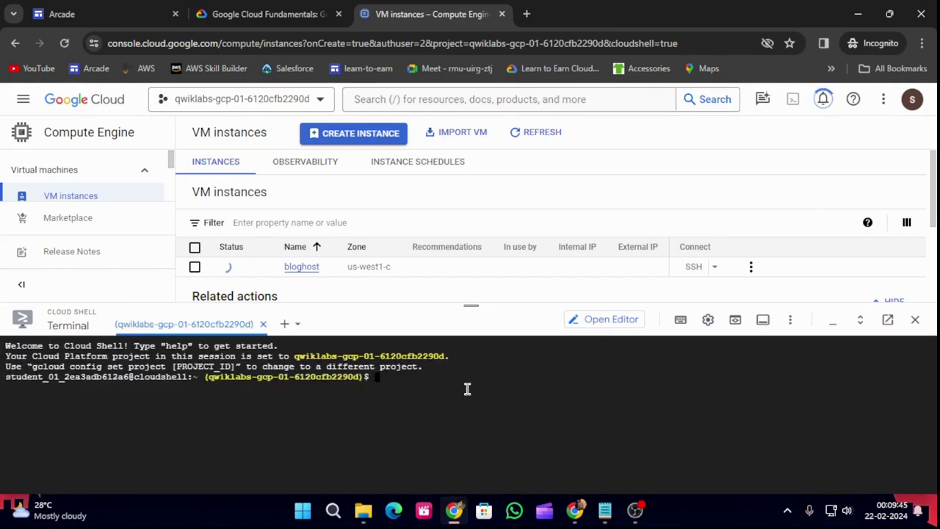
Run export LOCATION=US and gcloud storage buckets create -l $LOCATION gs://$DEVSHELL_PROJECT_ID, authorizing Cloud Shell.
key(ctrl+v)
key(Return)
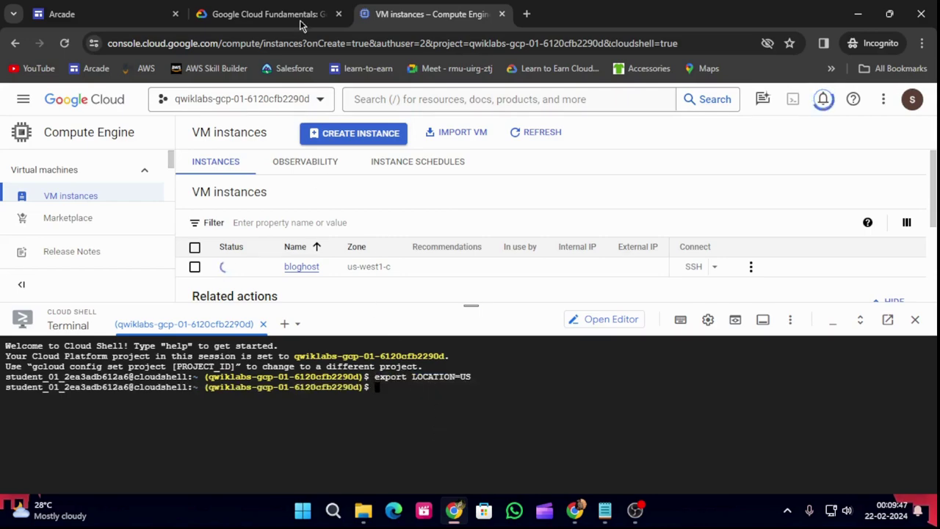
click(272, 14)
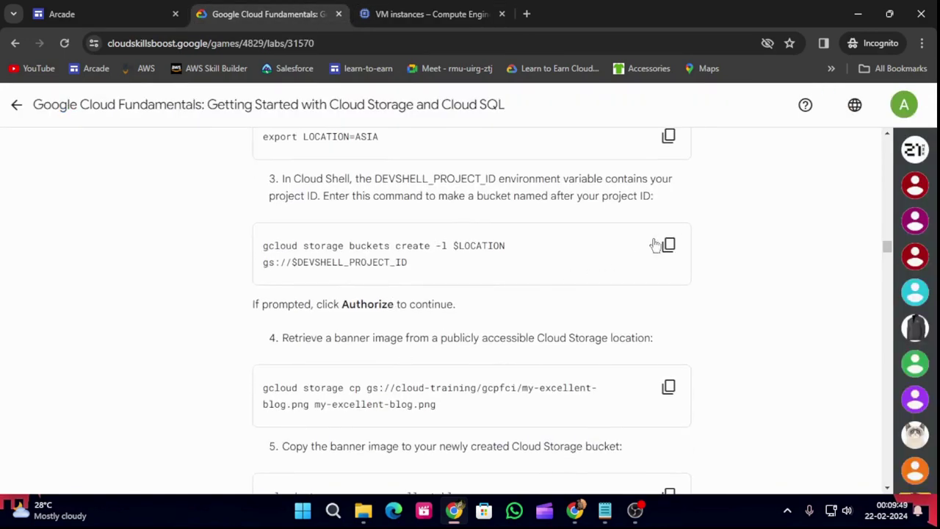
click(668, 245)
scroll(440, 387, up, 2)
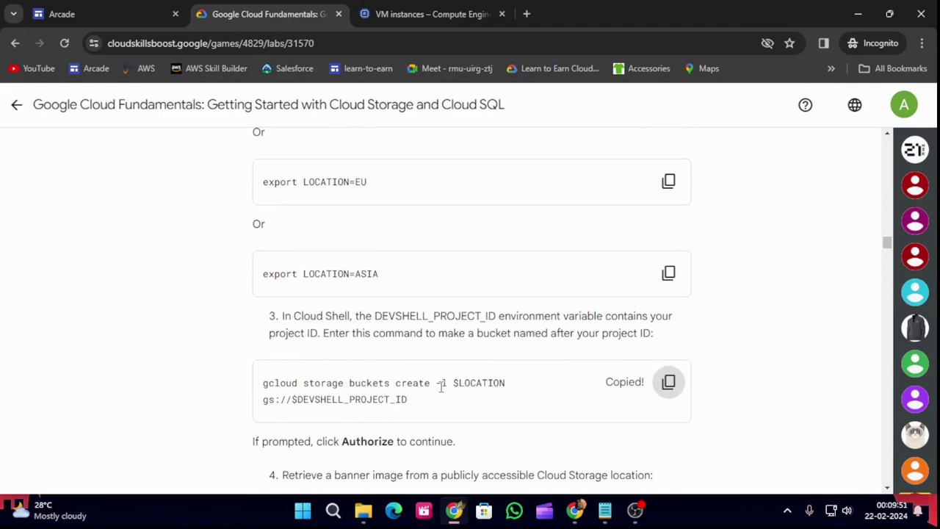
click(433, 7)
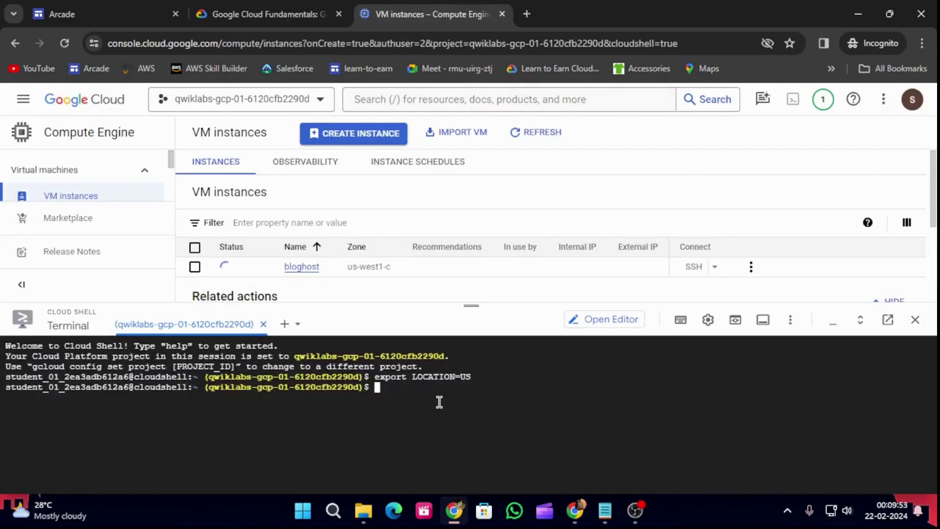
key(ctrl+v)
key(Return)
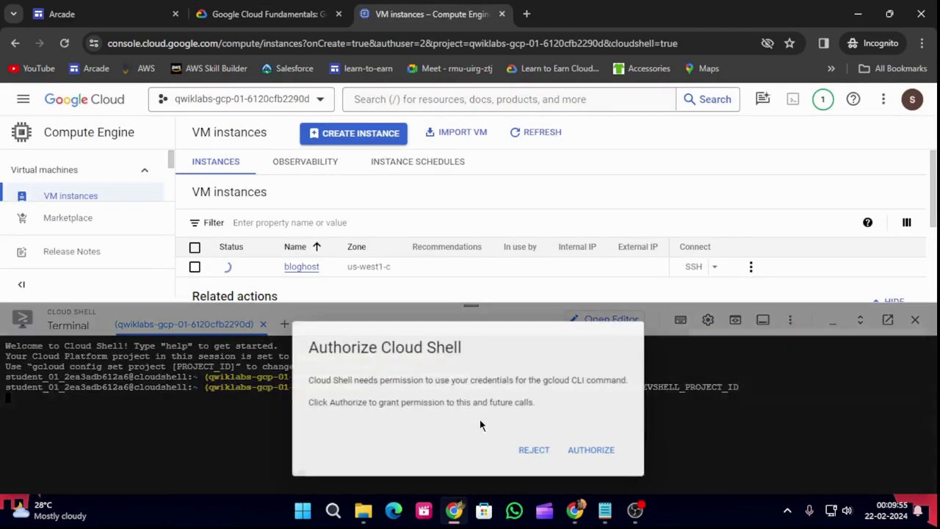
click(591, 452)
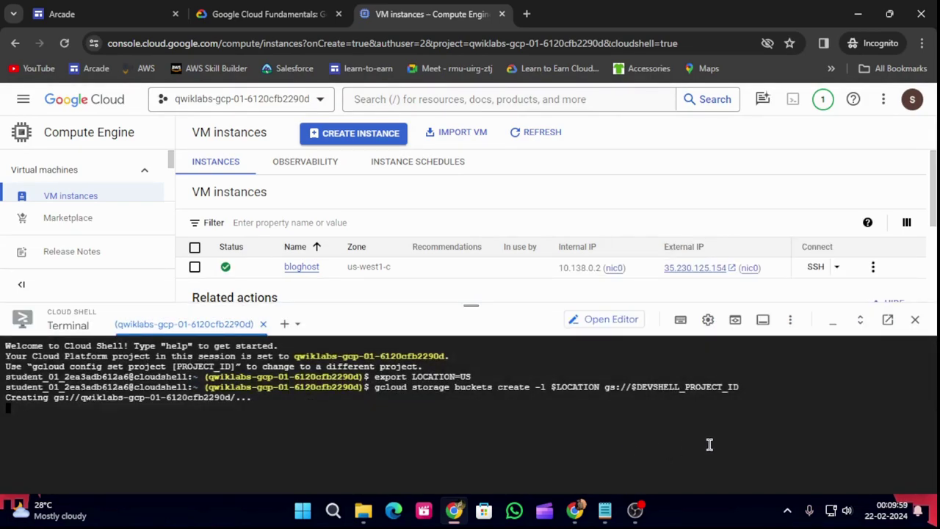
Download the my-excellent-blog.png banner image in Cloud Shell with the lab's command.
click(260, 11)
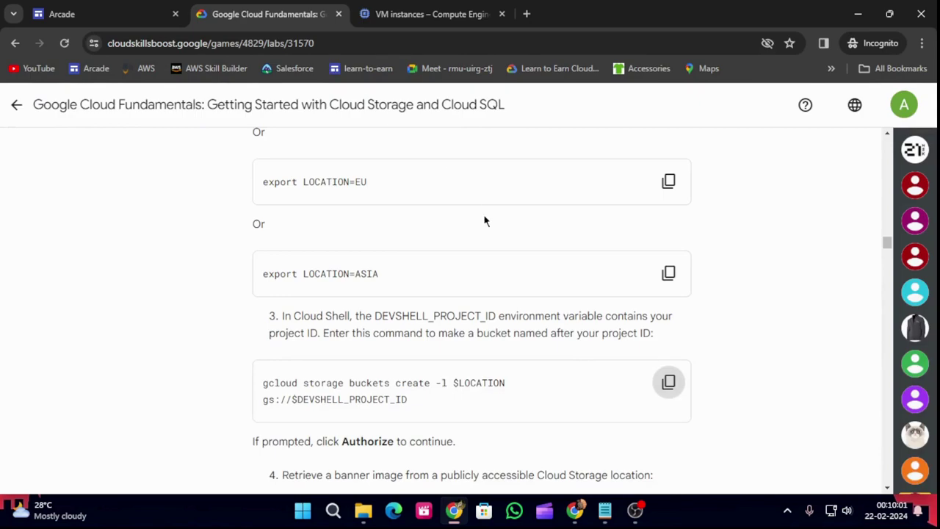
scroll(570, 403, down, 3)
click(668, 318)
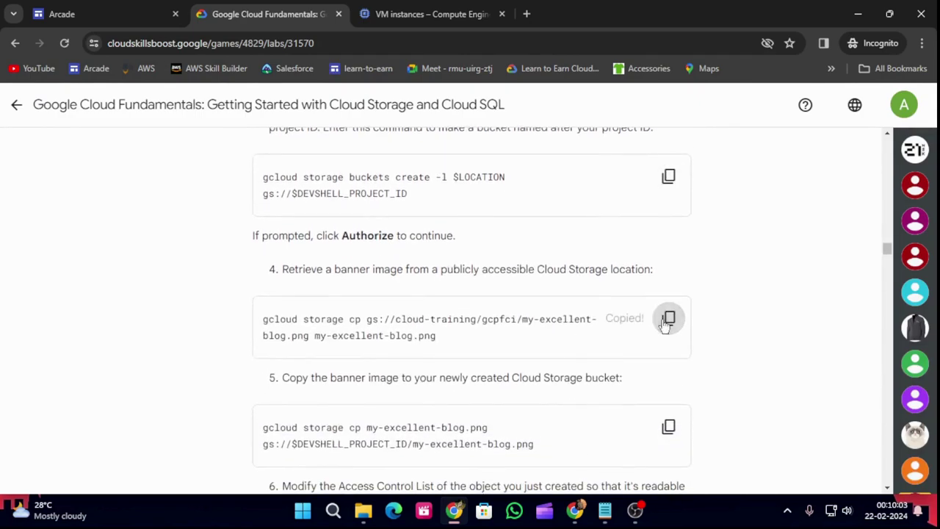
click(444, 9)
key(ctrl+v)
key(Return)
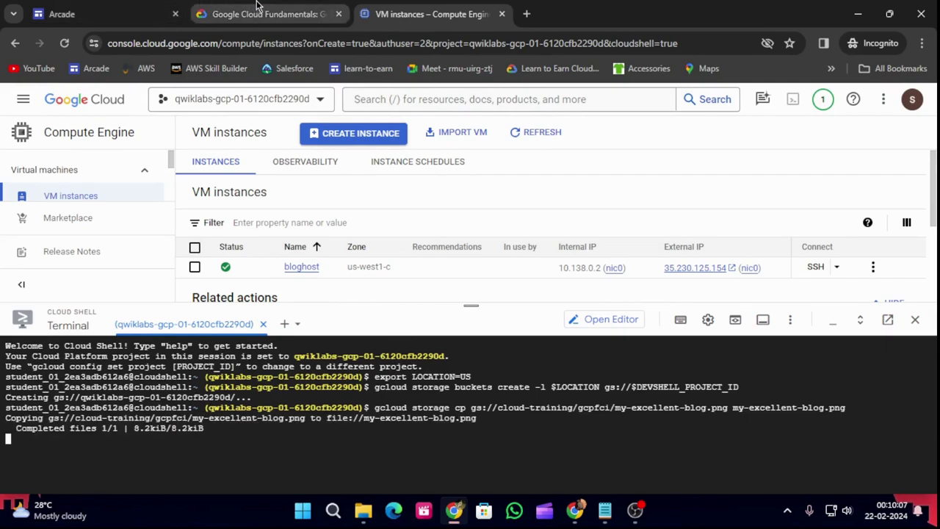
Upload my-excellent-blog.png into the project's bucket.
click(268, 14)
scroll(588, 352, down, 2)
click(669, 289)
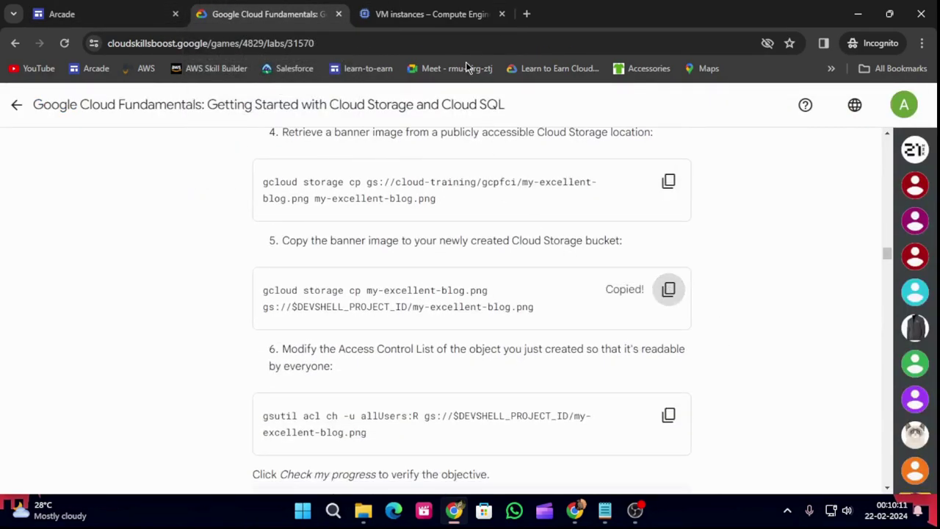
click(432, 14)
key(ctrl+v)
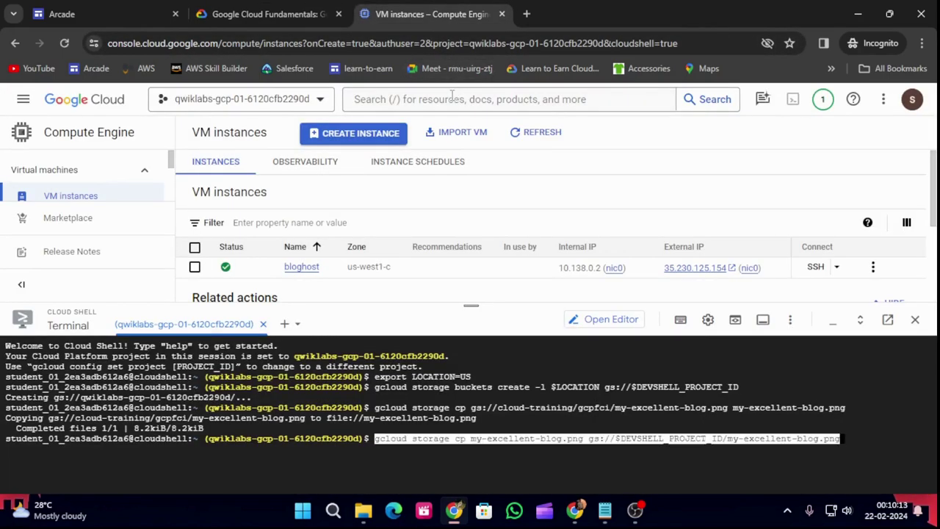
key(Return)
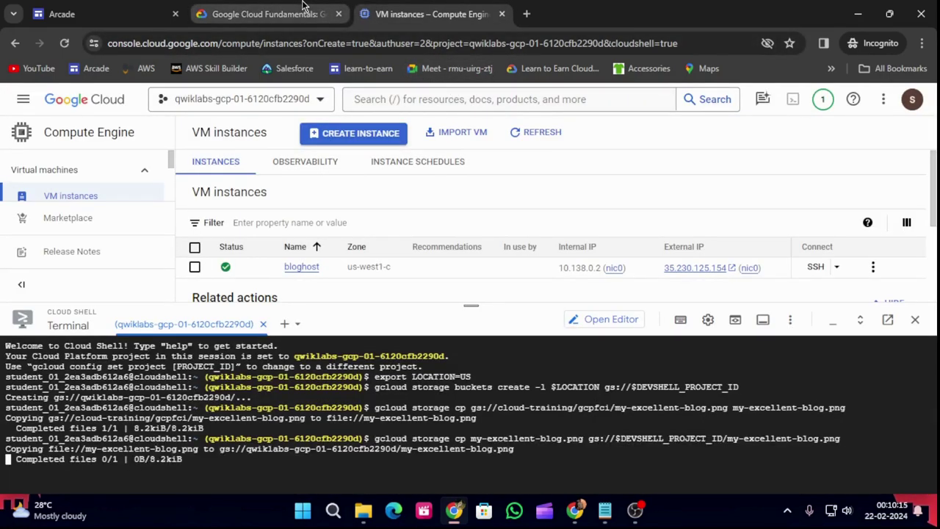
Make my-excellent-blog.png publicly readable and confirm the bucket task in the lab.
click(301, 6)
scroll(762, 359, down, 3)
click(668, 211)
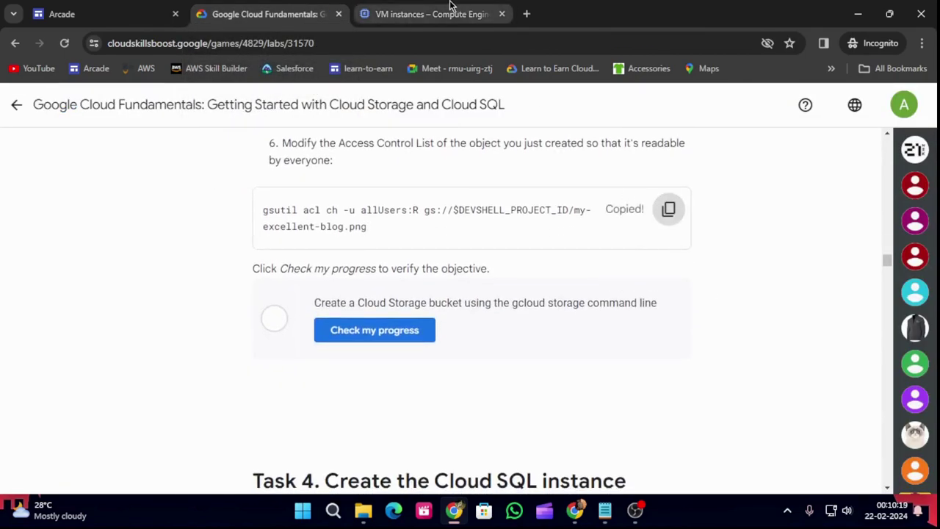
click(451, 8)
key(ctrl+v)
key(Return)
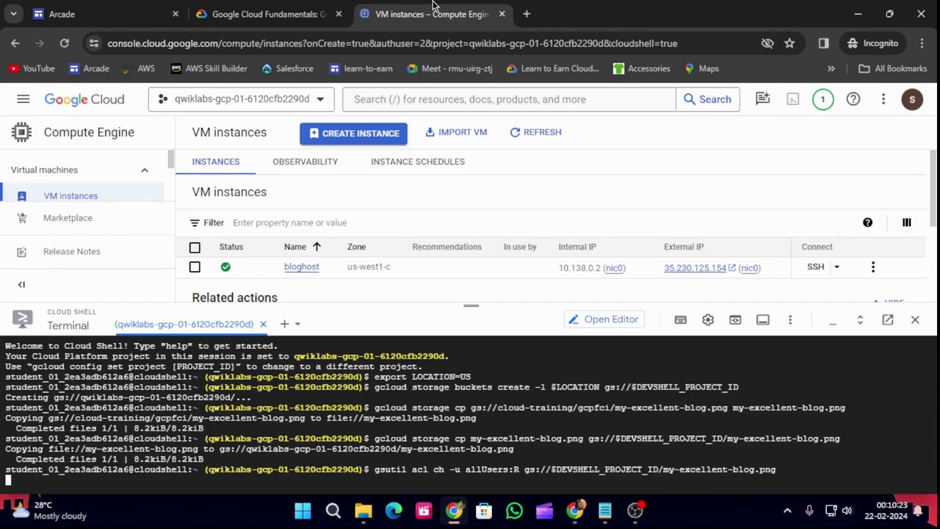
click(268, 14)
click(375, 330)
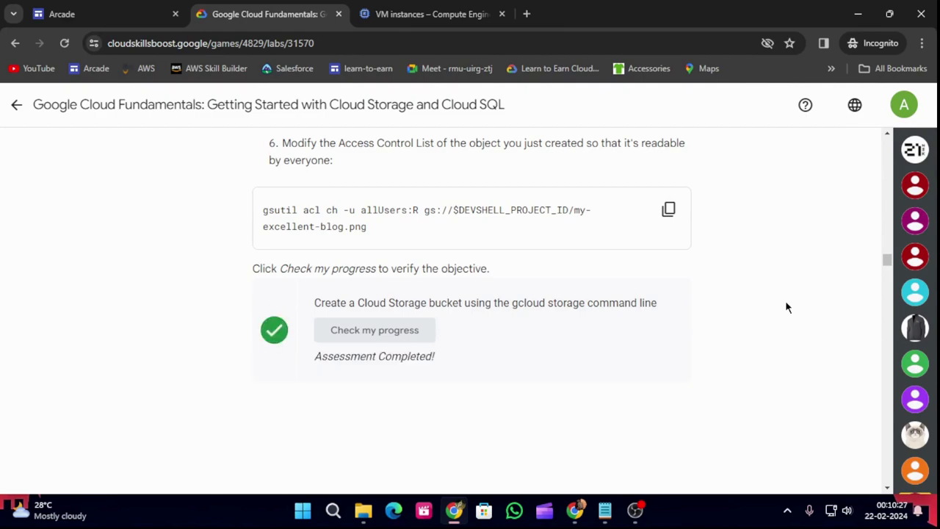
scroll(599, 336, down, 5)
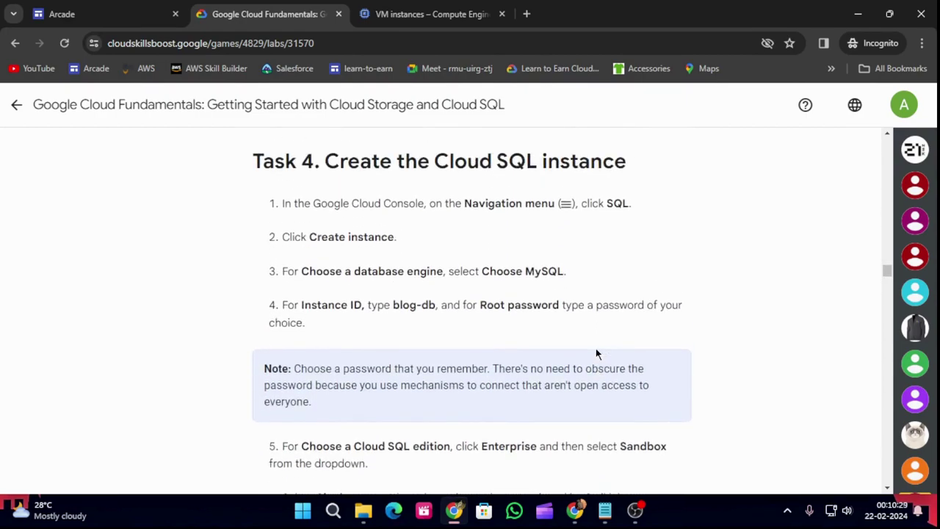
Select the instance name blog-db in Task 4 and start a console search for SQL.
scroll(558, 294, down, 1)
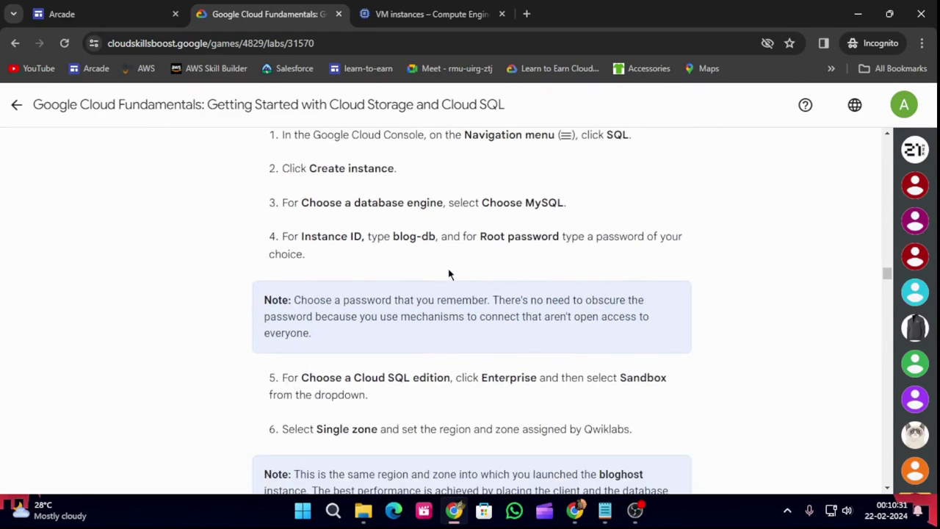
drag(393, 237, 436, 236)
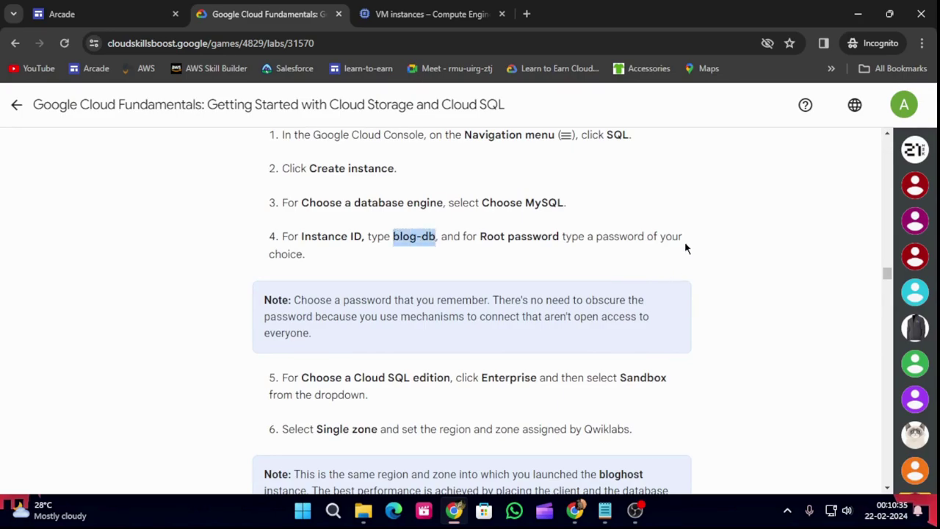
click(440, 14)
click(474, 100)
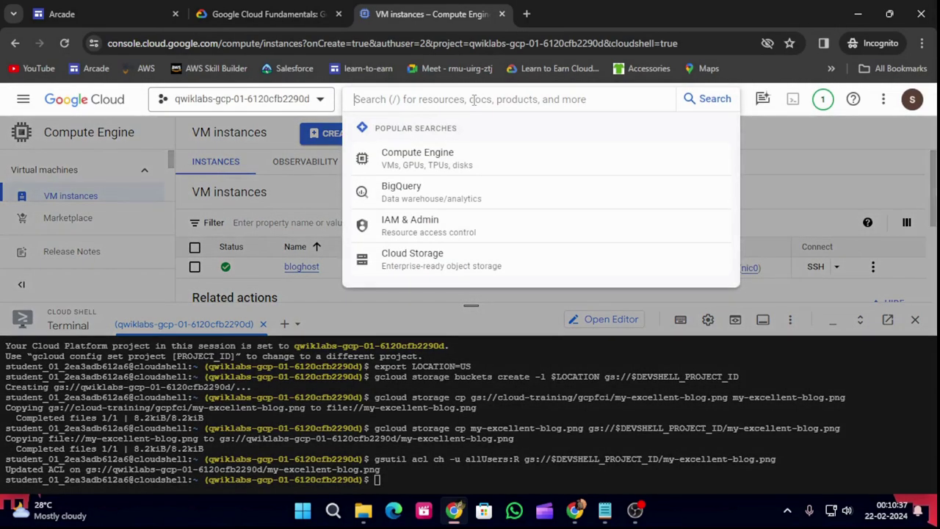
Start creating a new Cloud SQL instance with MySQL as the database engine.
text(sql)
click(451, 213)
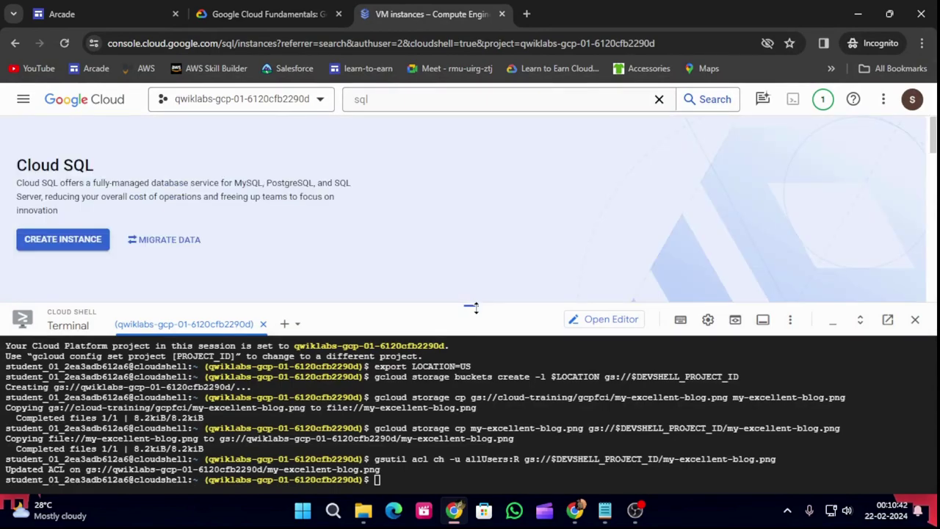
drag(470, 306, 474, 273)
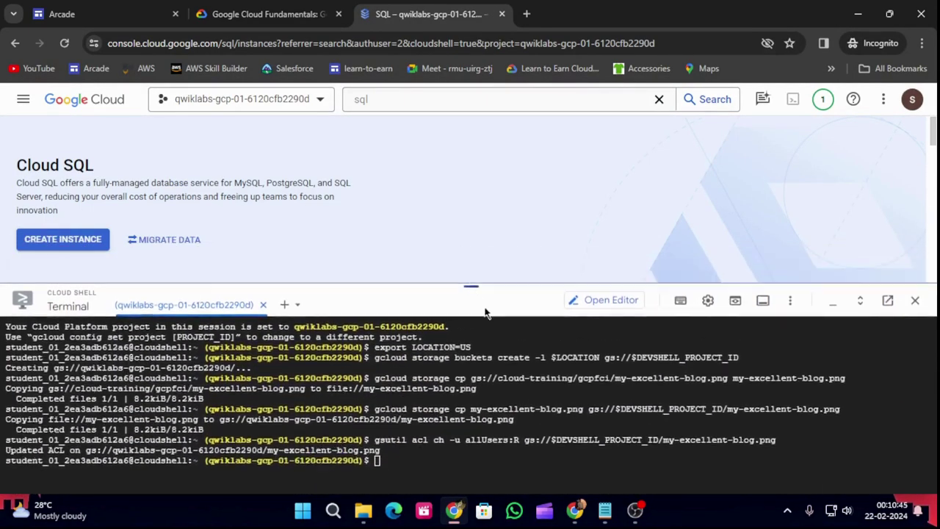
click(78, 241)
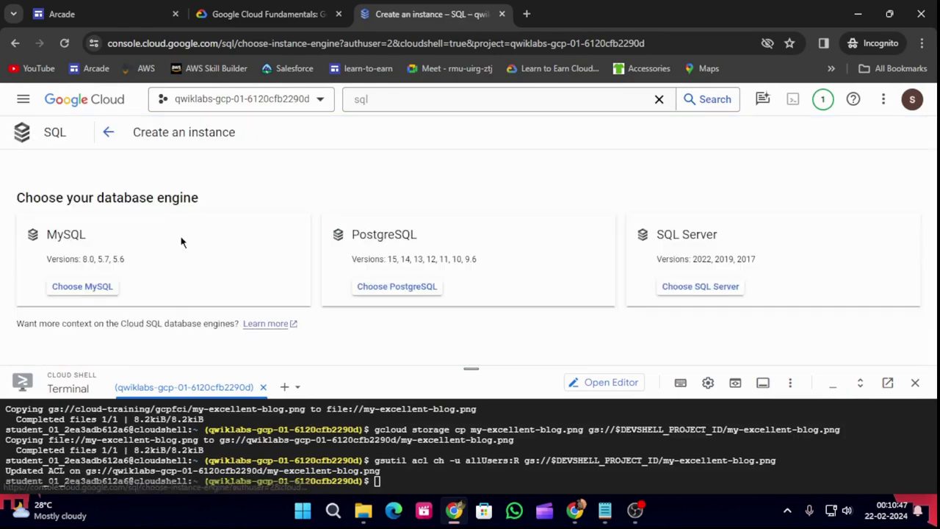
click(110, 287)
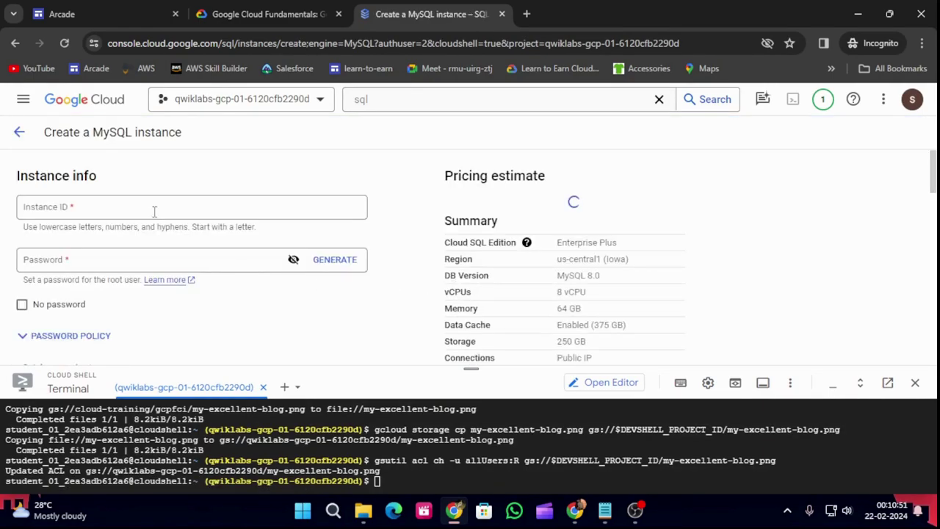
Enter blog-db as the instance ID and set a root password.
click(154, 212)
text(blog-db)
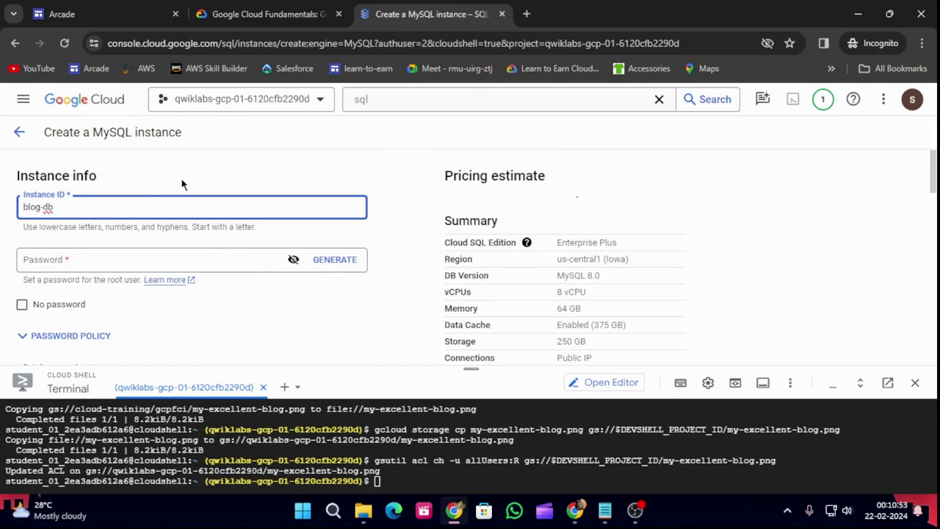
click(79, 258)
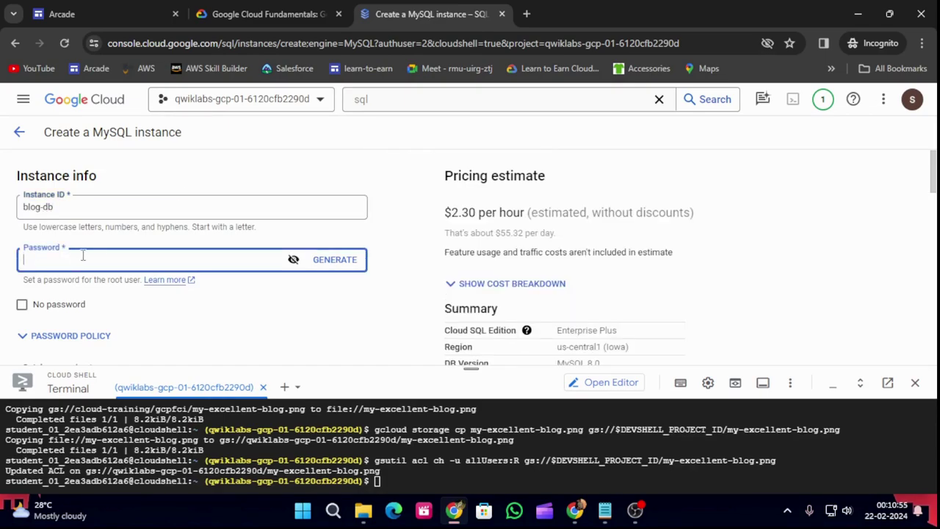
text(••••••••••)
Select the Enterprise edition with the Sandbox preset.
scroll(176, 246, down, 2)
scroll(178, 242, down, 3)
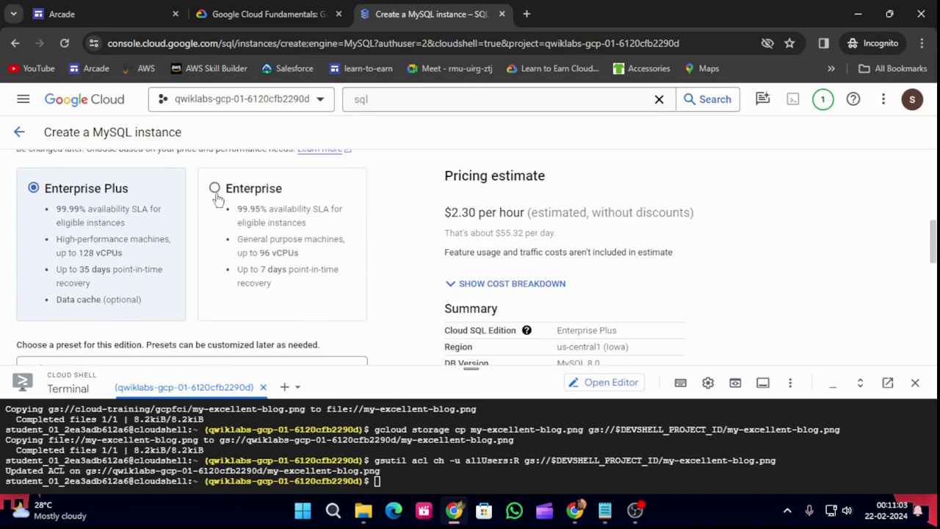
click(215, 189)
scroll(234, 250, down, 2)
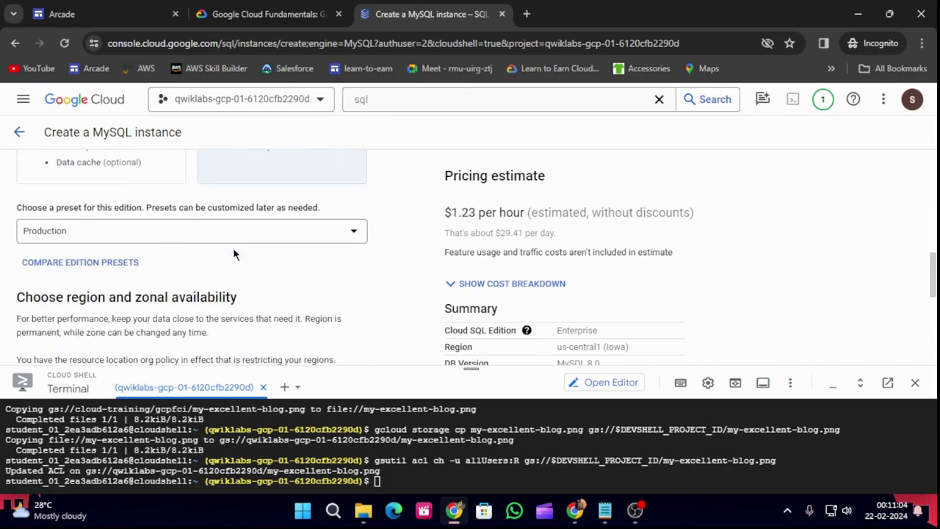
click(137, 230)
click(80, 316)
scroll(265, 256, down, 1)
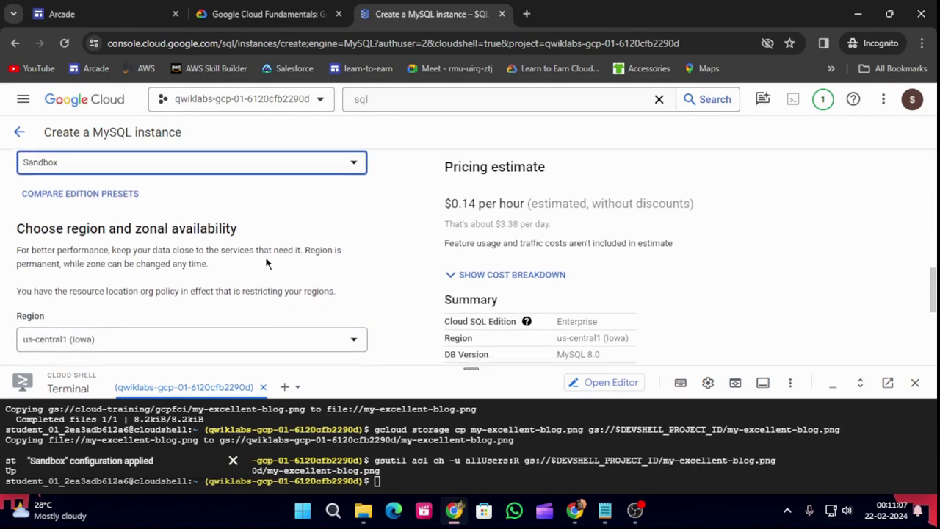
scroll(265, 257, down, 2)
scroll(227, 279, down, 2)
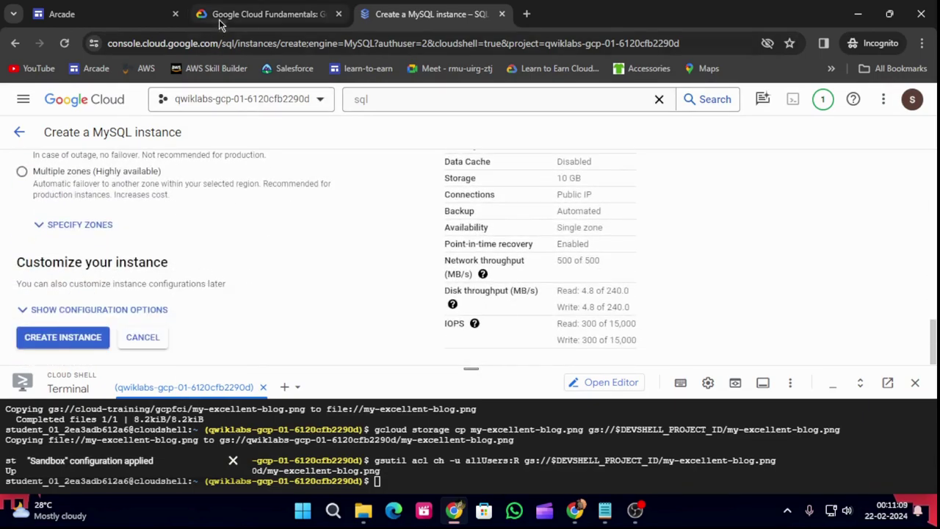
Check the lab instructions, then create the blog-db MySQL instance.
click(257, 13)
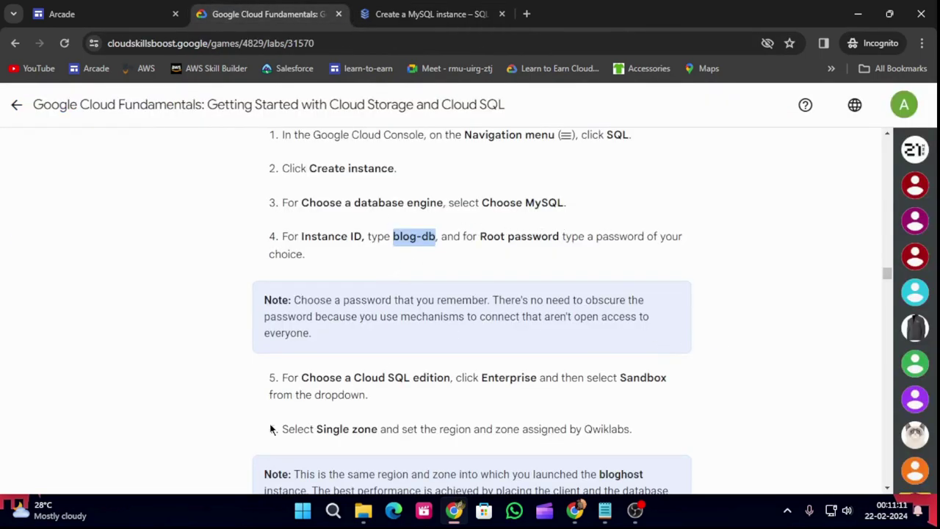
scroll(352, 412, down, 1)
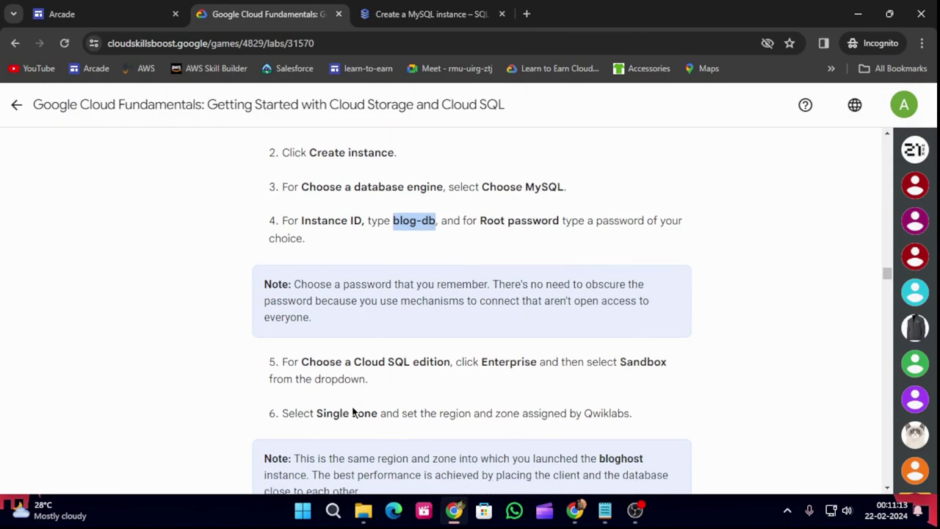
scroll(352, 413, down, 4)
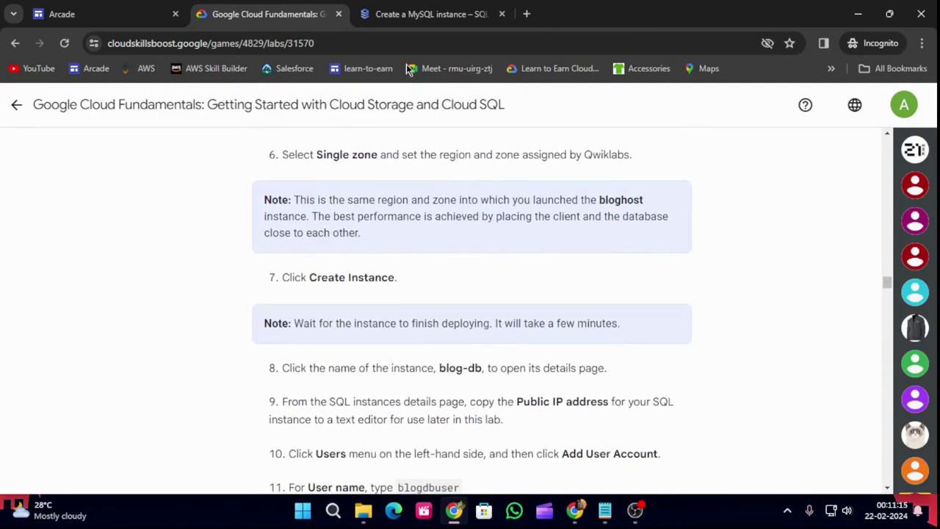
click(390, 13)
click(55, 337)
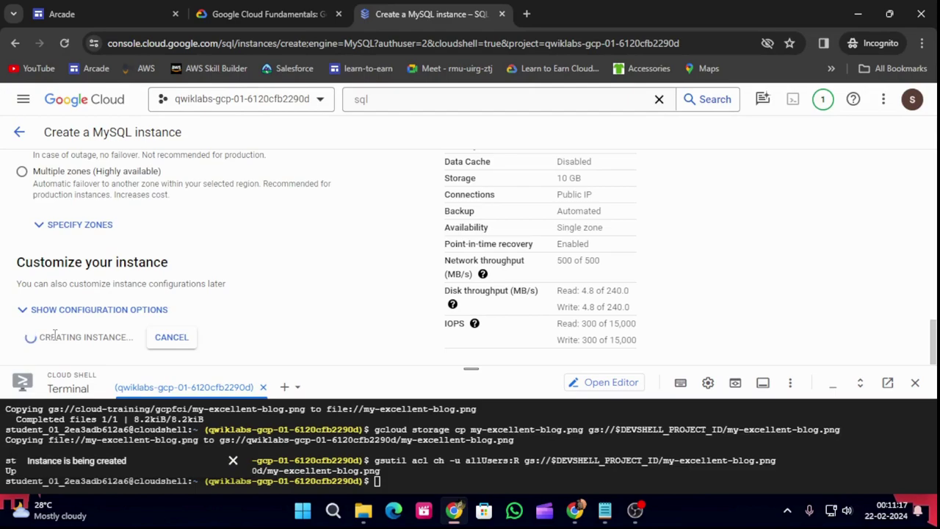
drag(472, 369, 479, 402)
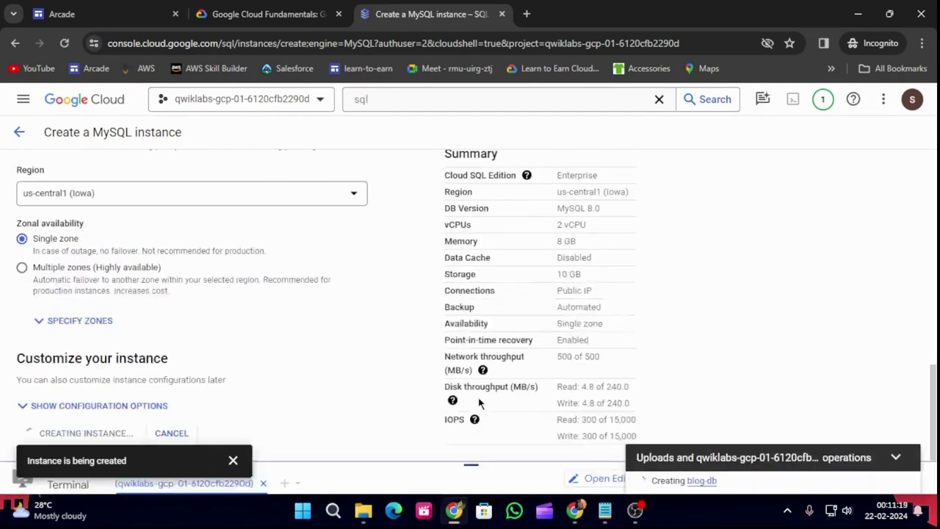
Review the lab instructions, then close the creation notice on the blog-db overview.
click(221, 11)
scroll(457, 317, down, 3)
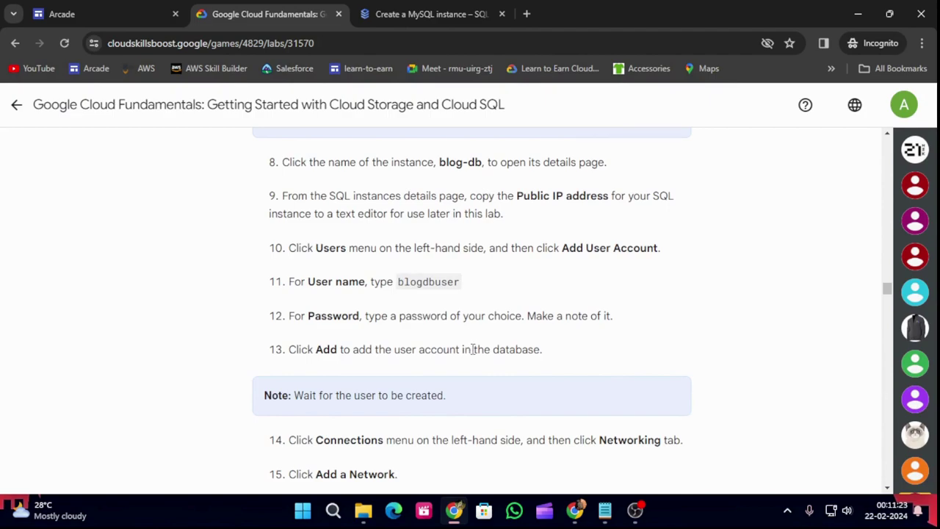
scroll(491, 363, down, 1)
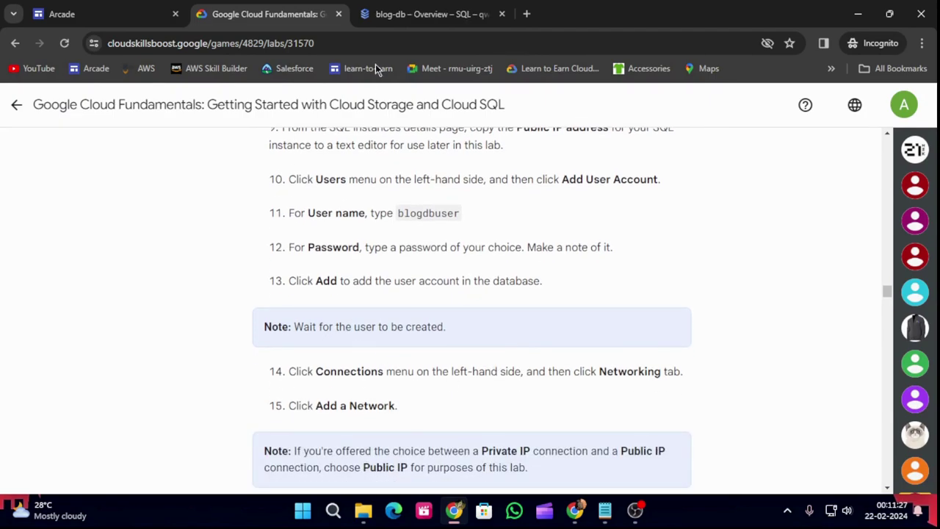
click(422, 14)
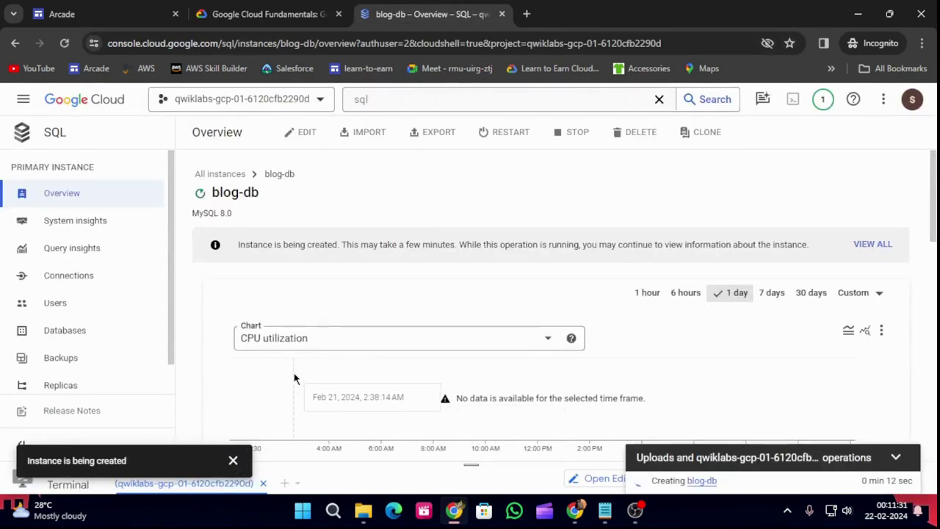
click(233, 460)
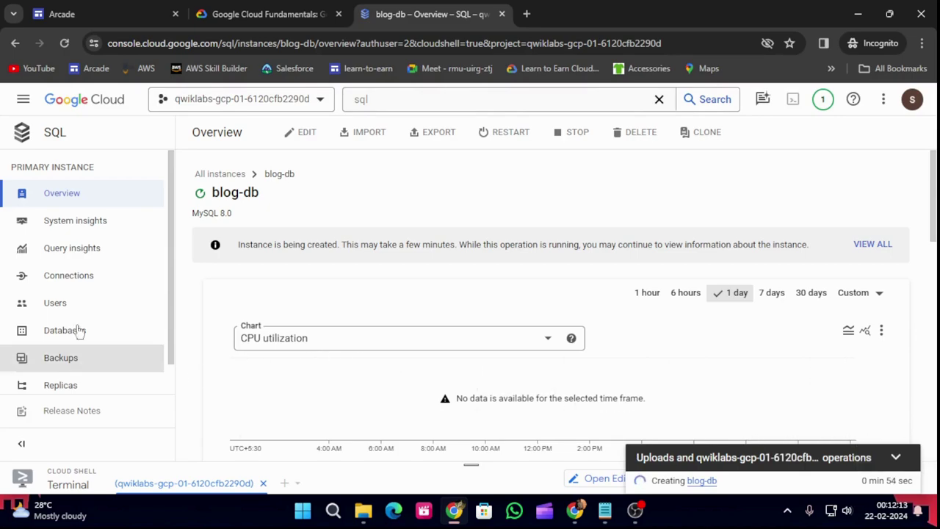
Open blog-db's Users page and select the instance-creation status message.
click(42, 310)
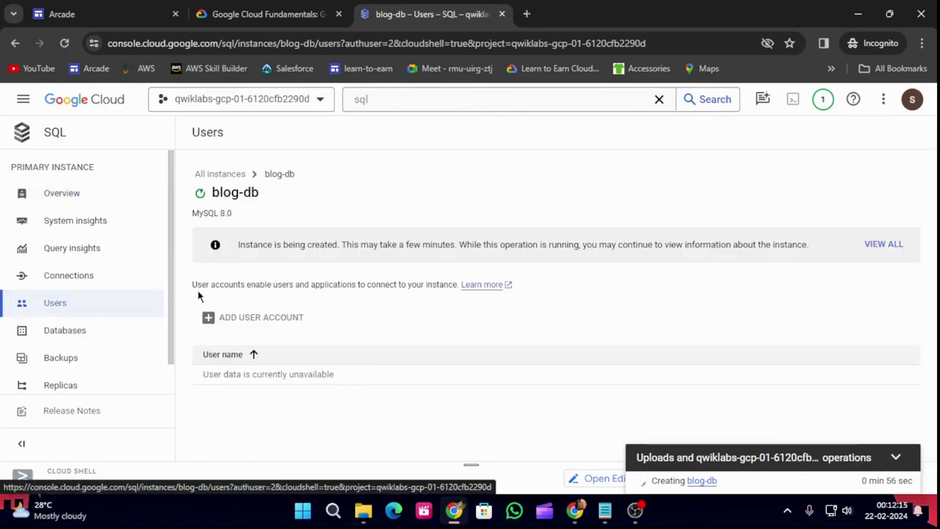
drag(238, 243, 820, 229)
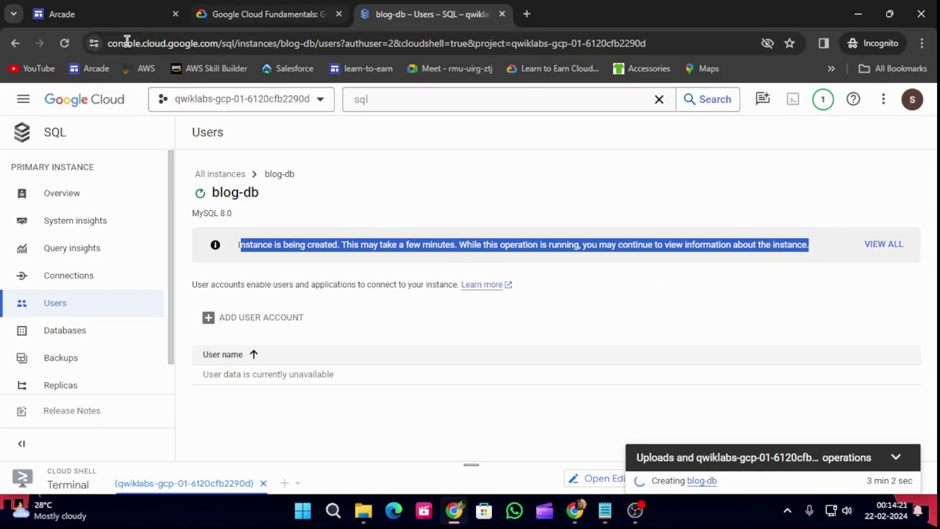
click(64, 46)
click(527, 130)
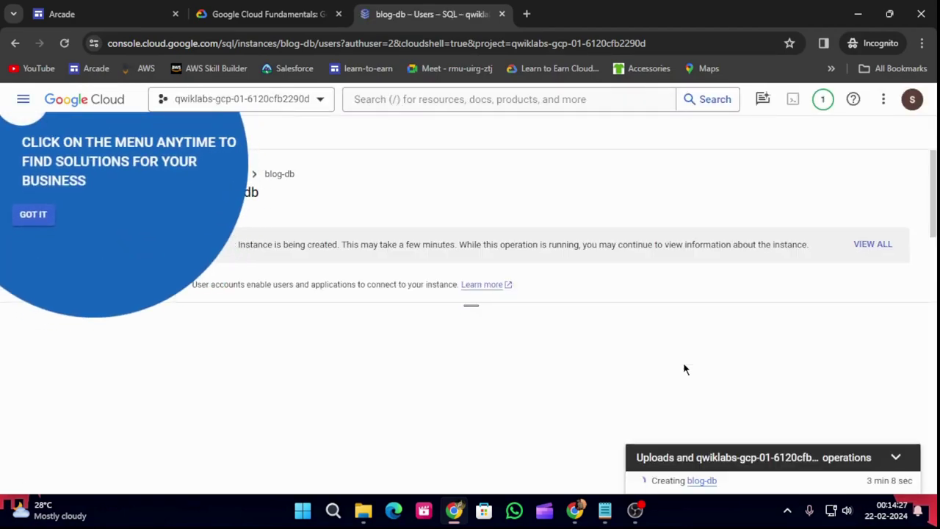
click(41, 215)
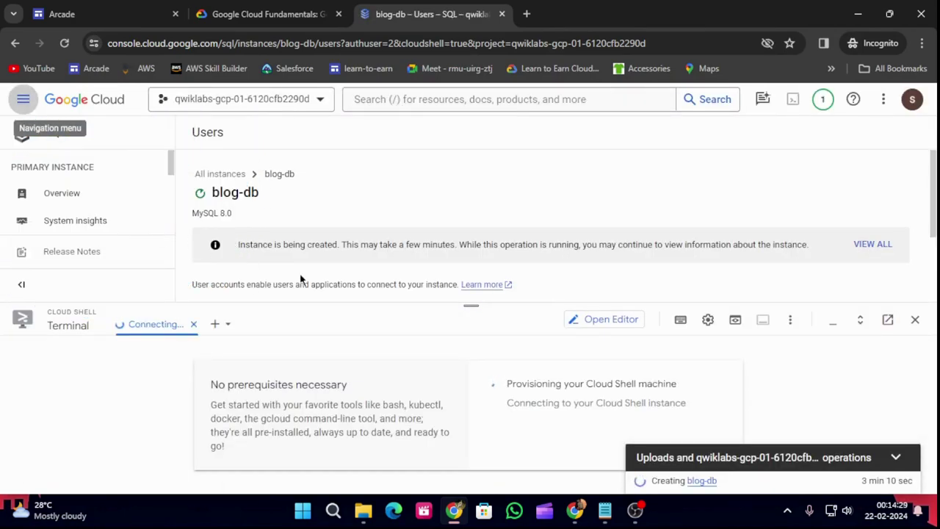
drag(472, 305, 482, 462)
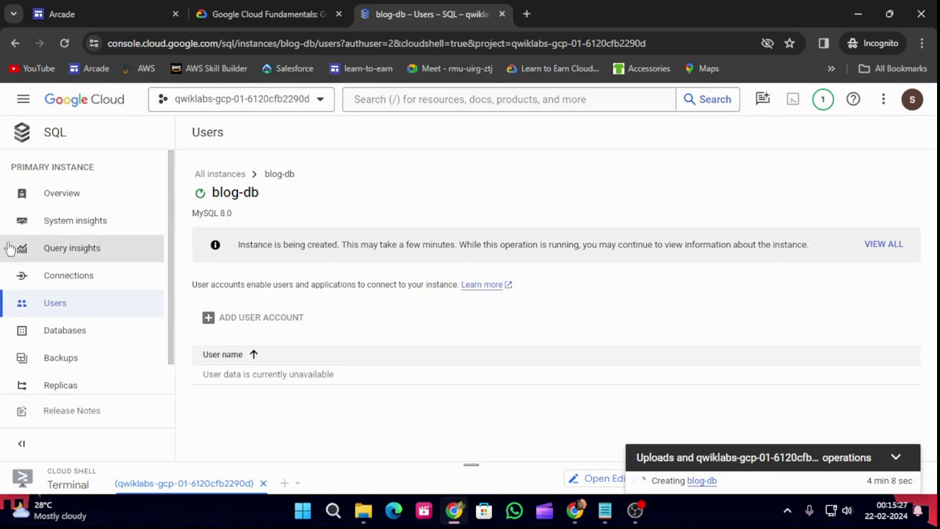
Refresh blog-db's Users page, review the lab instructions, and bring up product search suggestions.
click(64, 43)
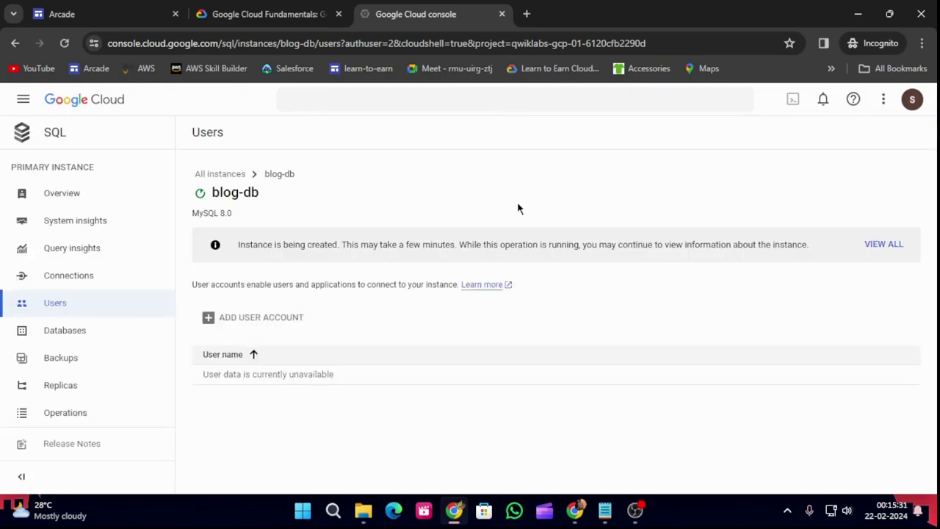
drag(470, 306, 506, 463)
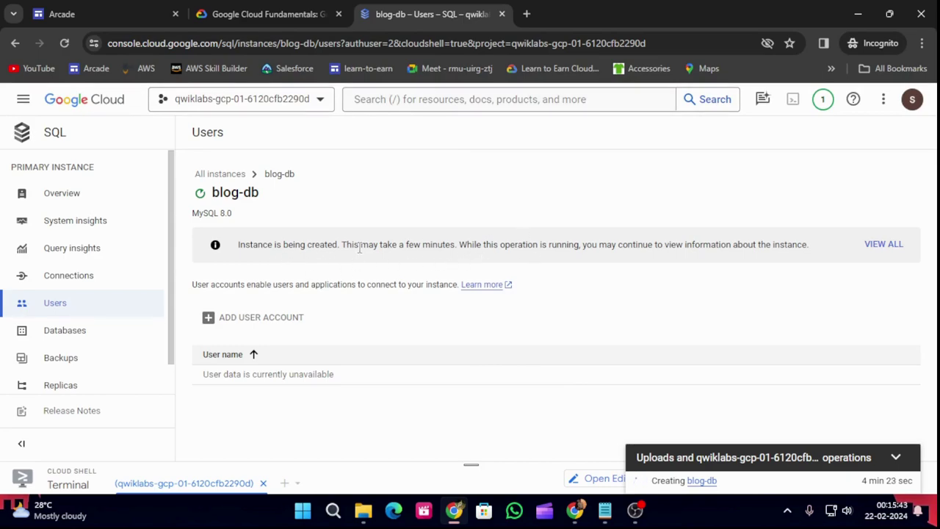
click(259, 14)
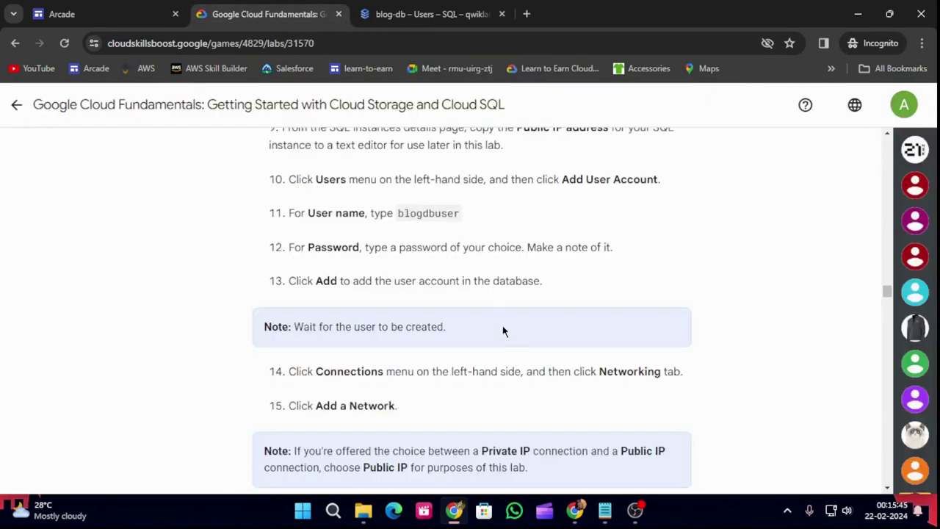
scroll(507, 326, down, 1)
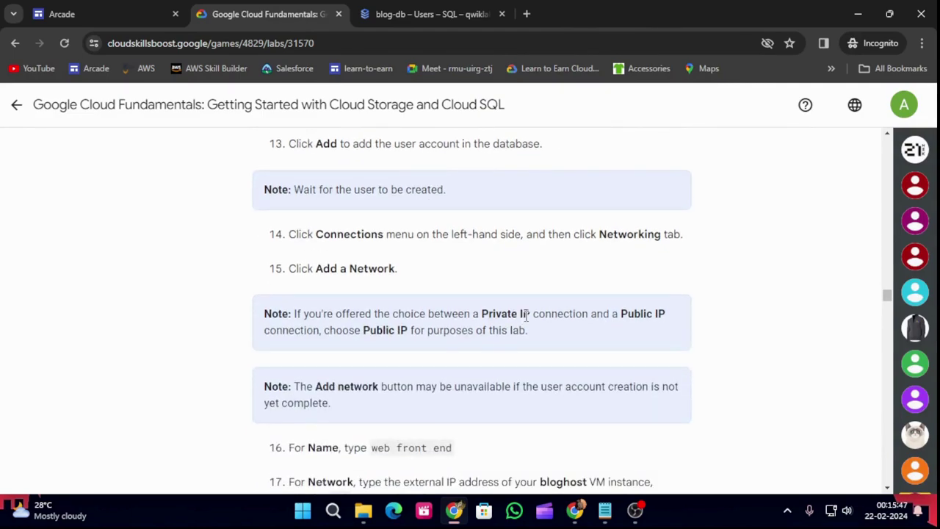
scroll(527, 319, down, 2)
scroll(530, 317, down, 1)
scroll(532, 316, up, 2)
scroll(533, 316, up, 1)
click(434, 14)
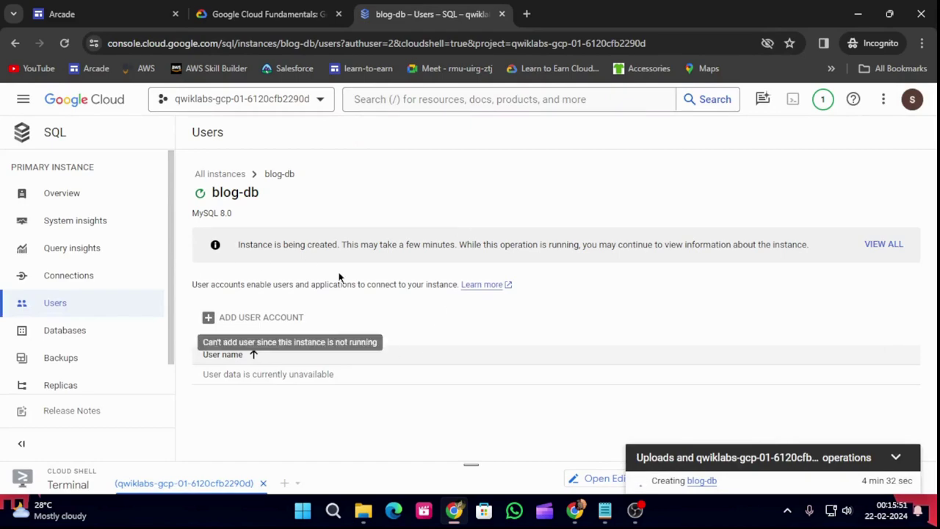
click(398, 101)
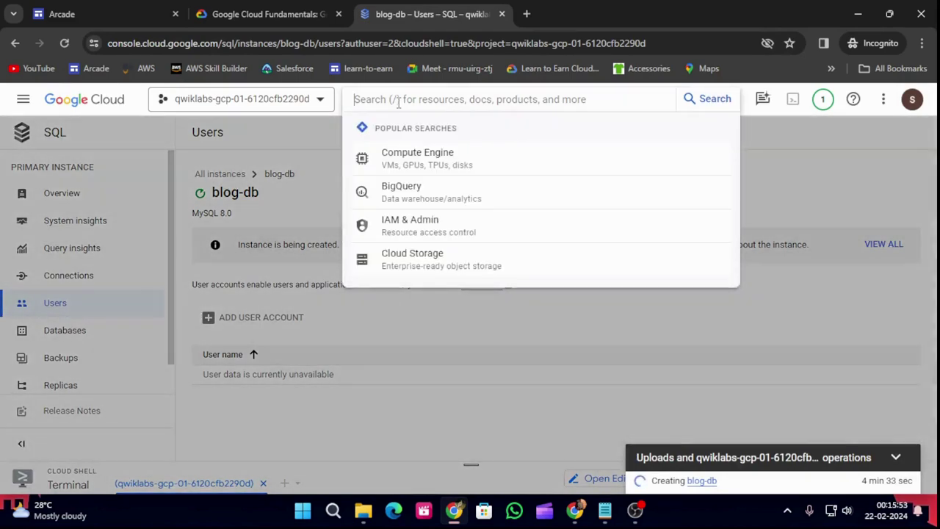
Copy bloghost's external IP 35.230.125.154 from Compute Engine VM instances and open Notepad.
click(437, 161)
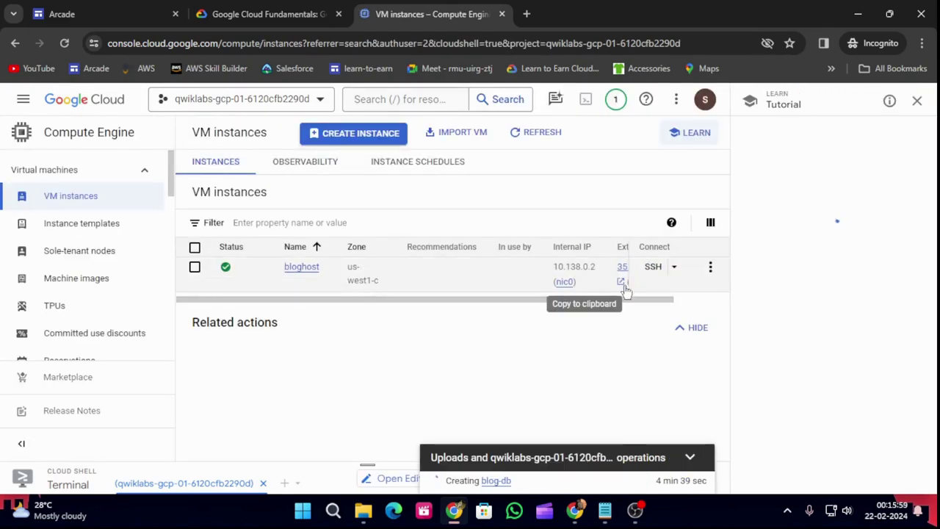
click(917, 100)
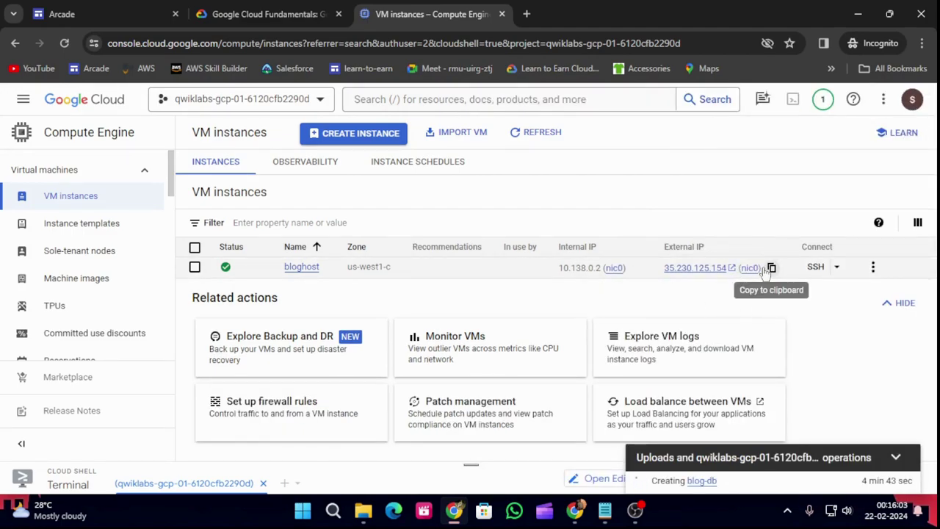
click(772, 268)
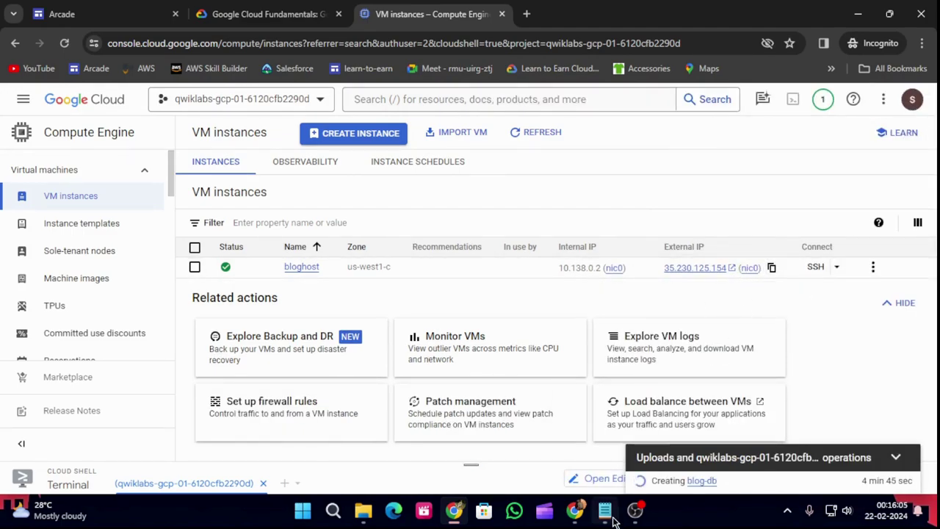
mouse_move(605, 510)
click(608, 450)
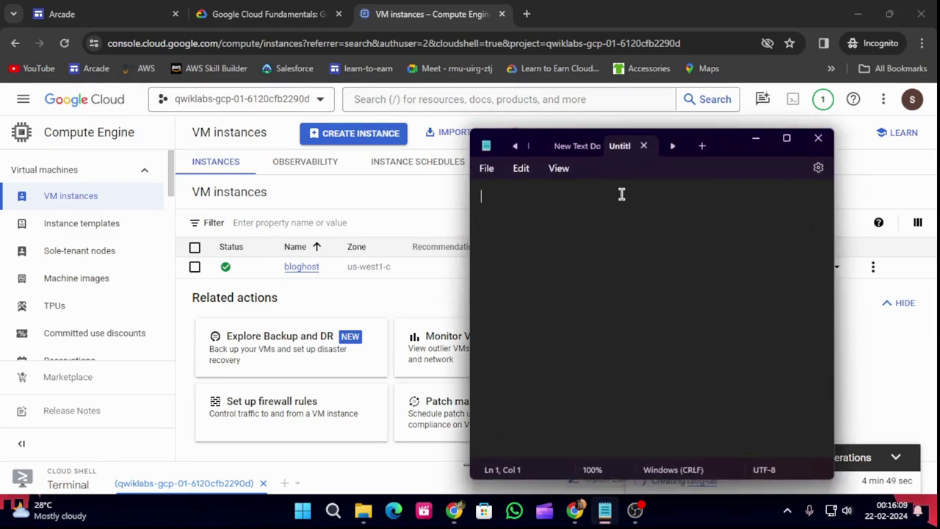
Record 'bloghost eIP-35.230.125.154' in Notepad, then minimize it.
text(blo)
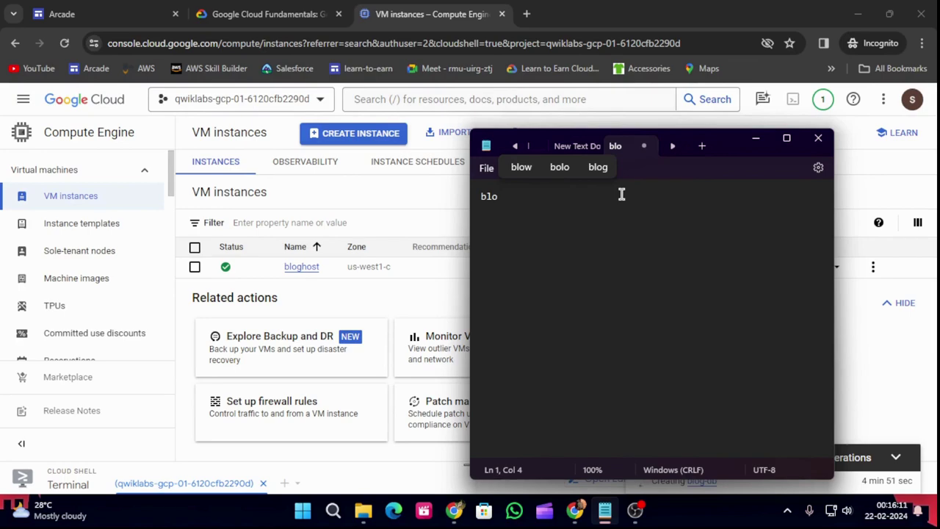
text(ghost )
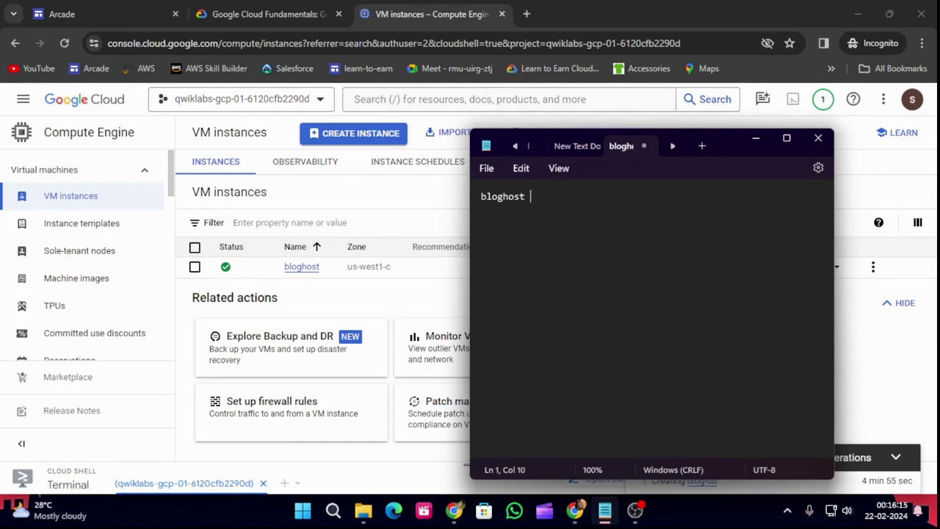
text(e)
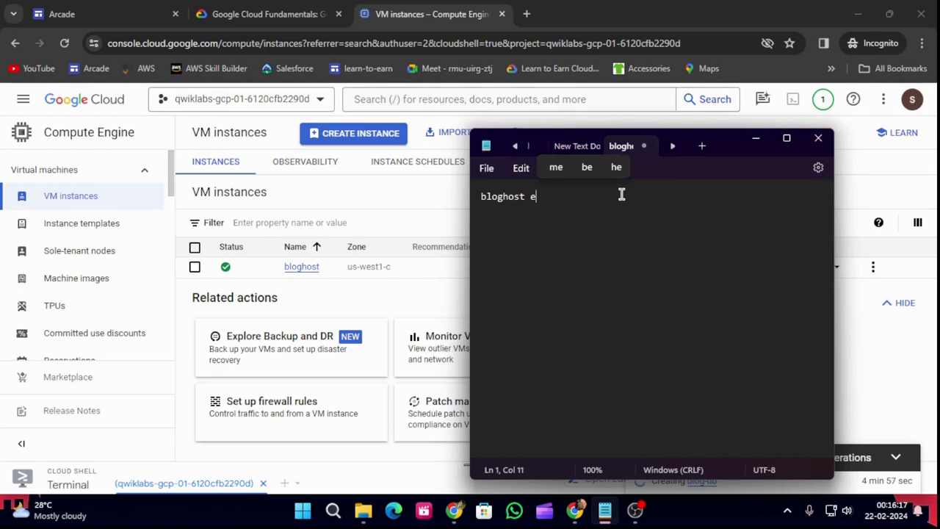
text(IP-)
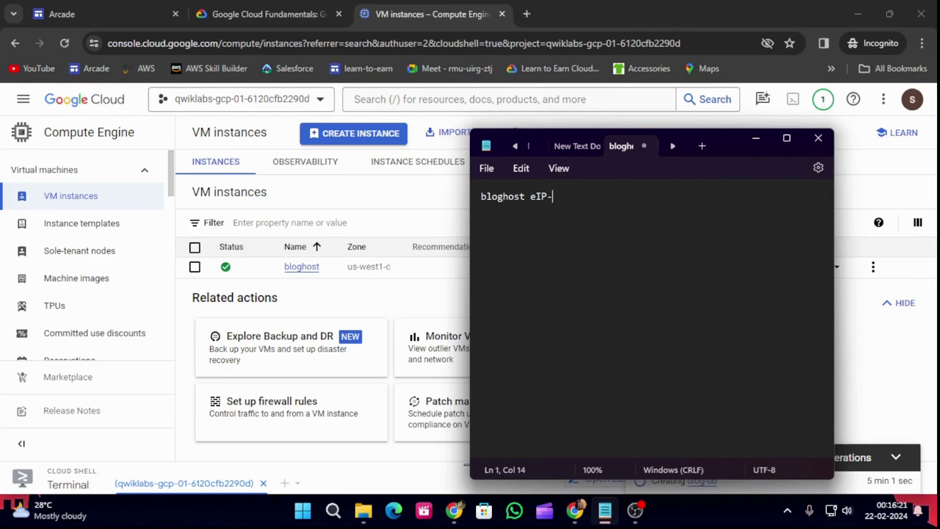
key(ctrl+v)
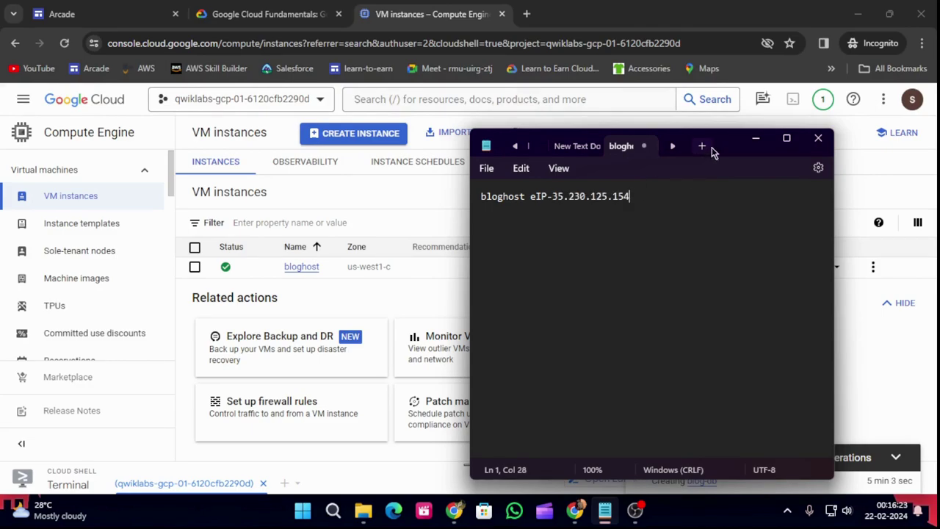
click(755, 140)
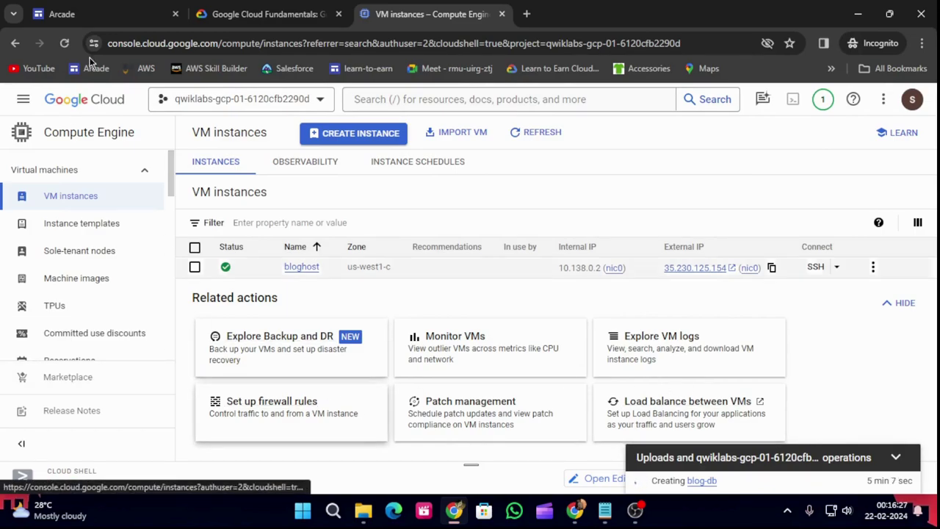
Check the lab instructions, then return to VM instances and show product search suggestions.
click(253, 12)
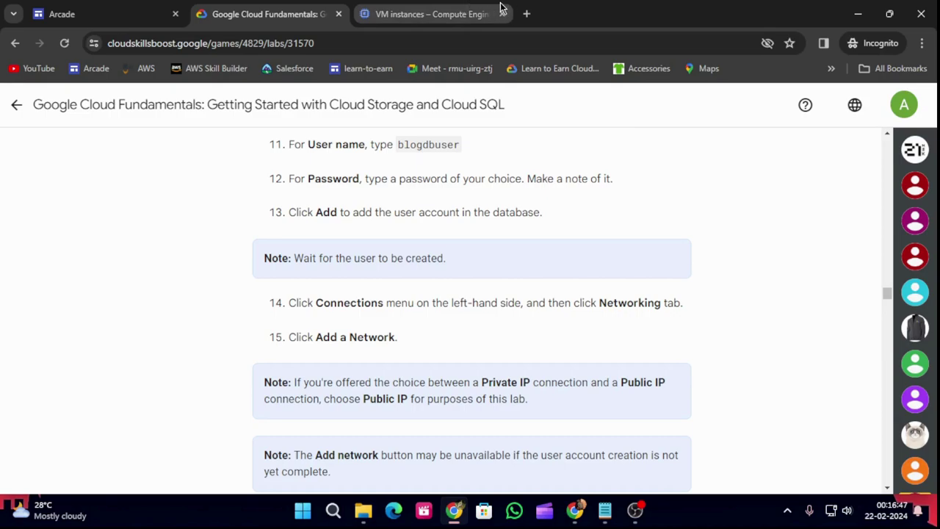
click(444, 10)
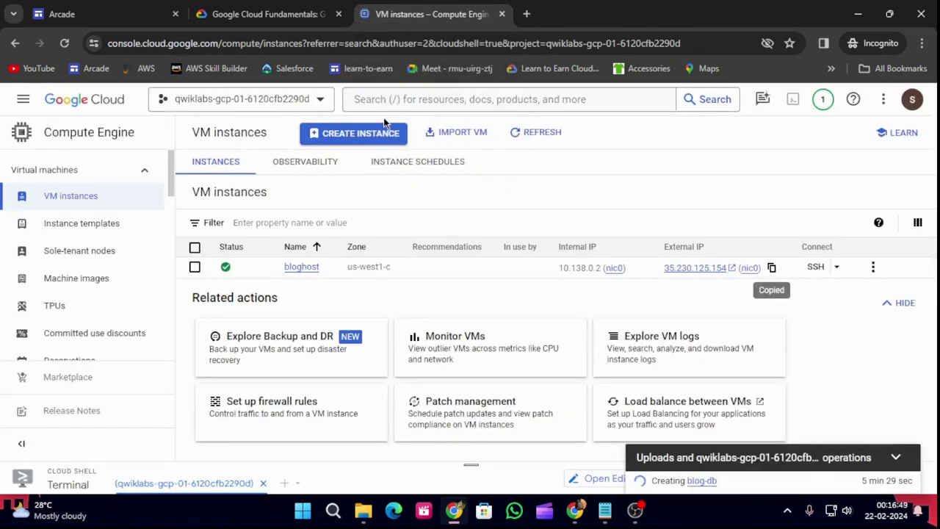
click(418, 98)
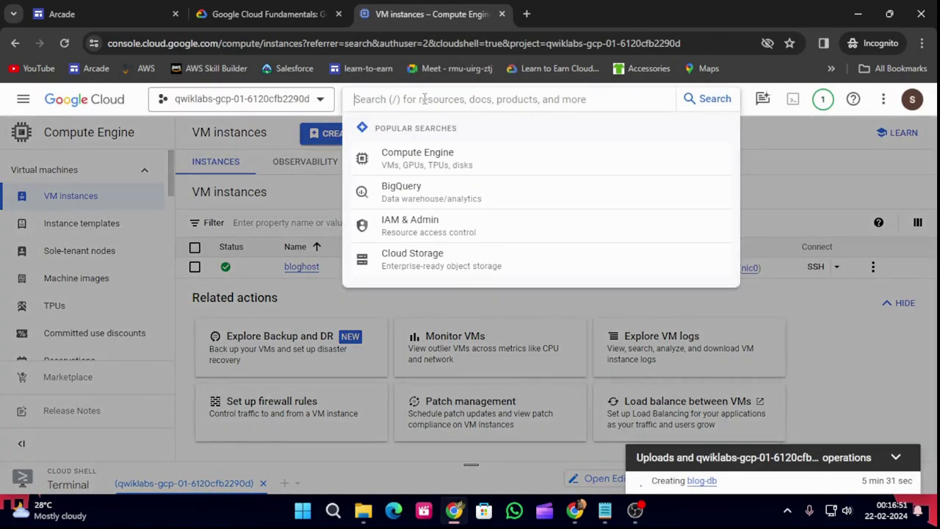
Go through Cloud SQL to blog-db's Users page and open the add-user-account form.
text(sql)
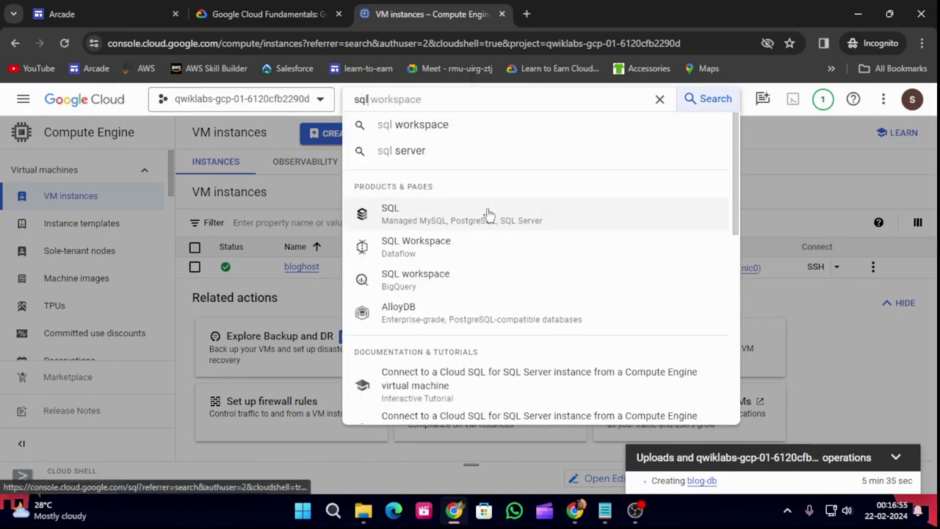
click(484, 212)
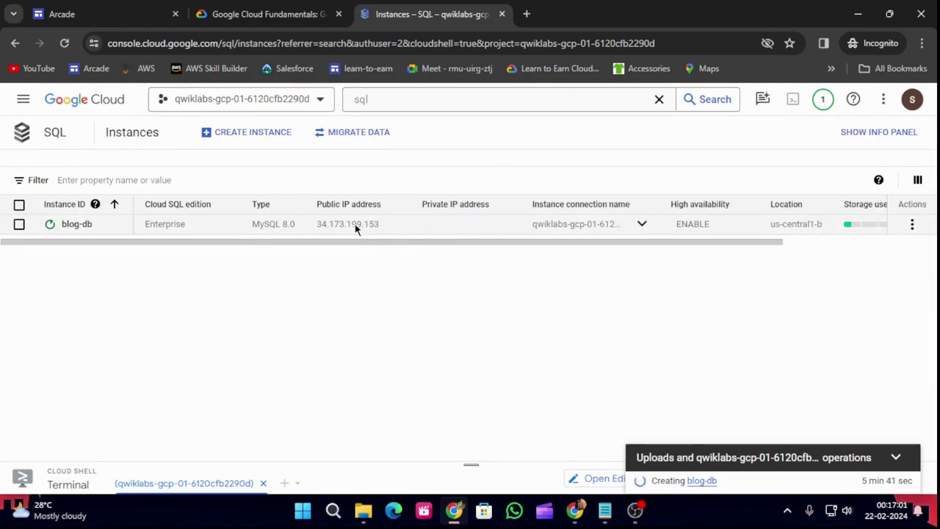
click(76, 224)
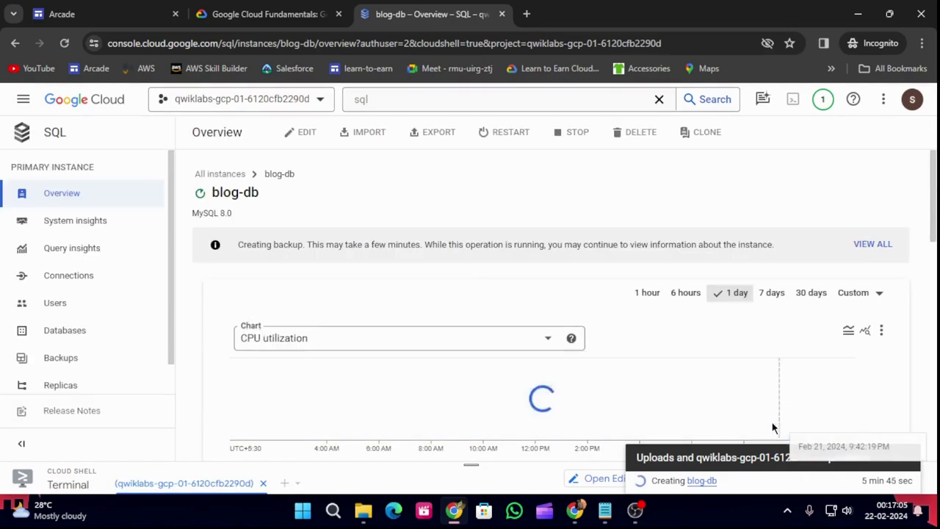
click(59, 311)
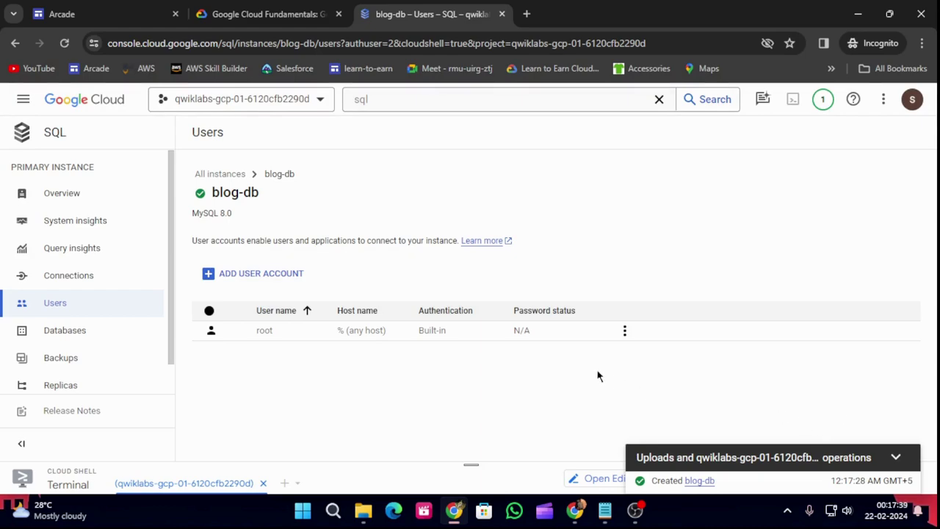
click(258, 275)
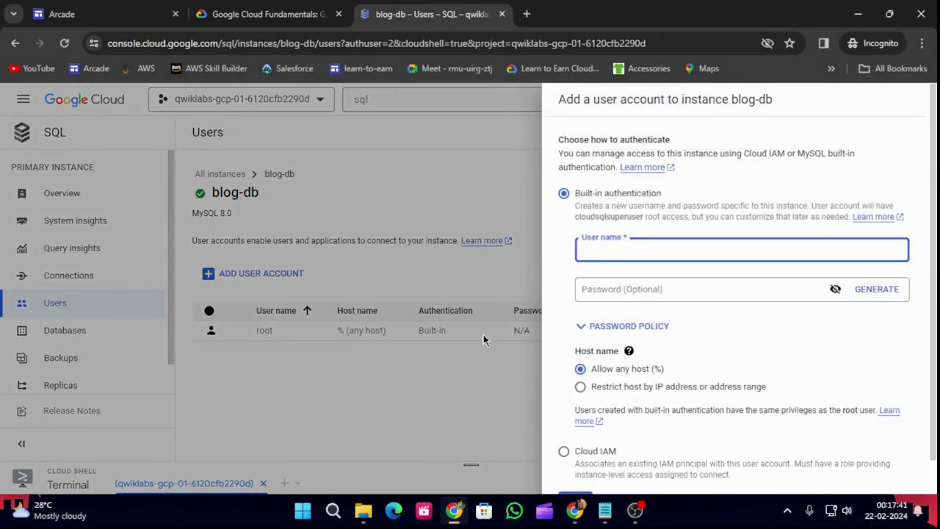
In the lab instructions, locate step 11 and select the user name blogdbuser.
click(278, 11)
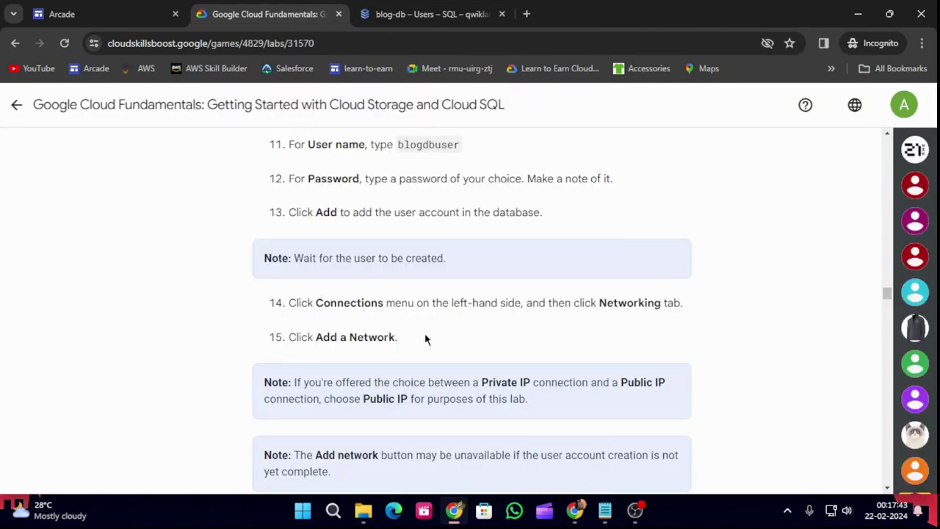
scroll(518, 288, up, 3)
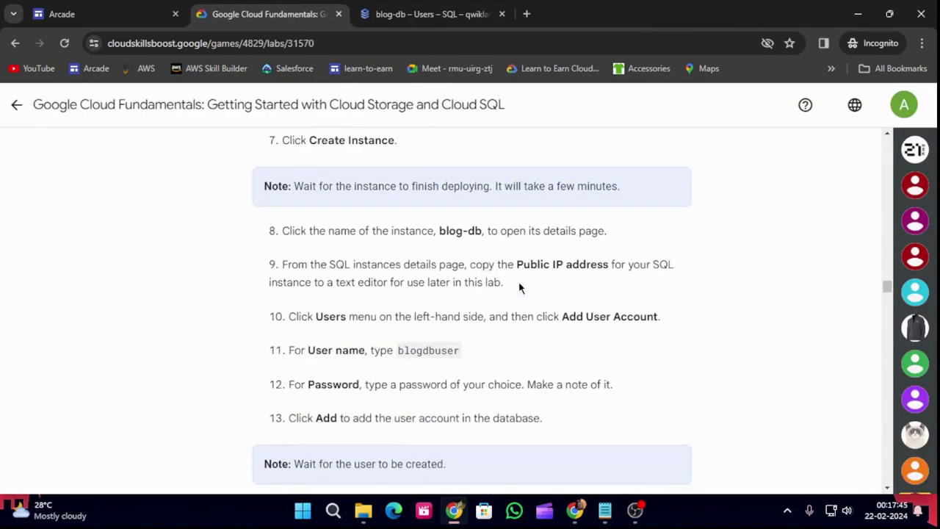
scroll(546, 302, up, 2)
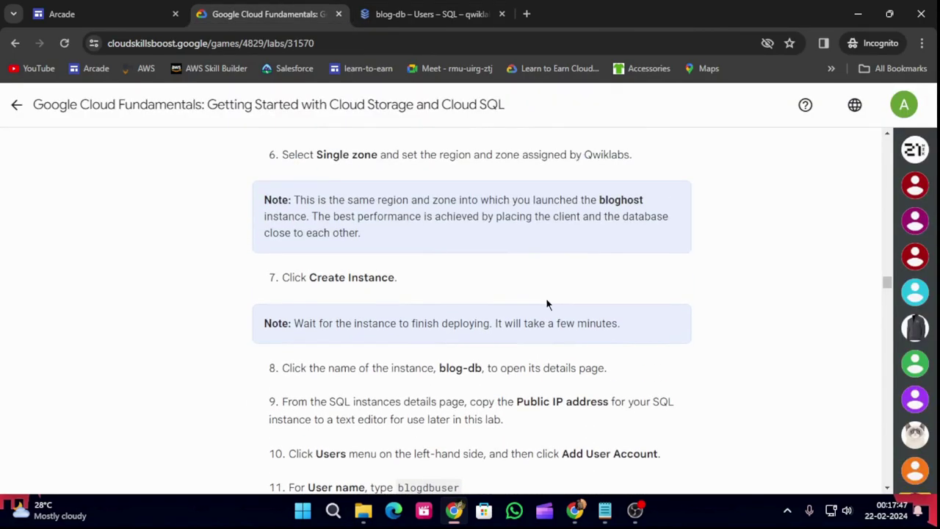
scroll(546, 303, down, 3)
scroll(546, 305, down, 1)
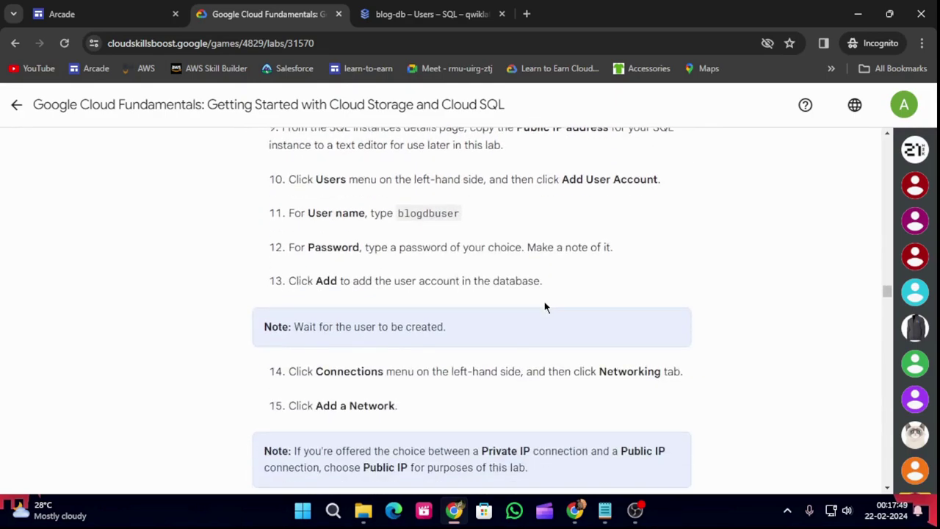
drag(398, 219, 472, 222)
key(ctrl+c)
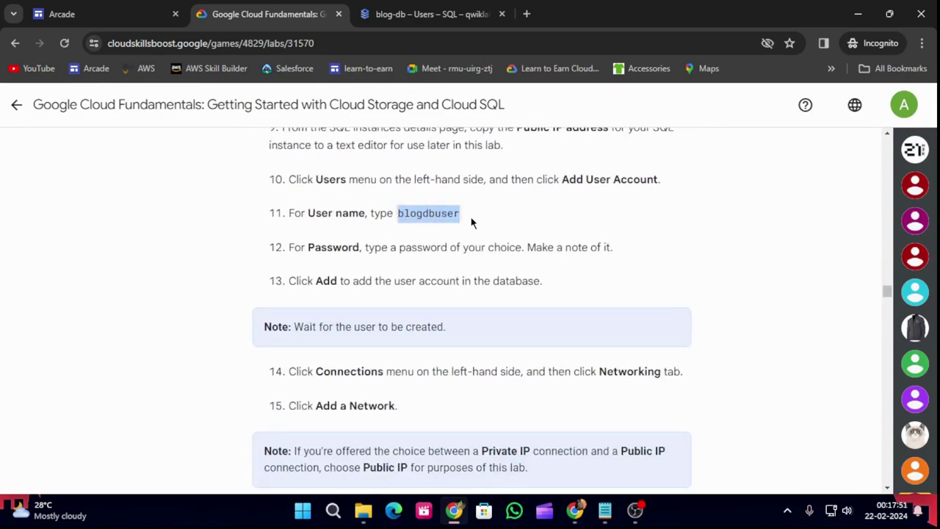
Add the built-in user blogdbuser with a password to blog-db.
click(462, 12)
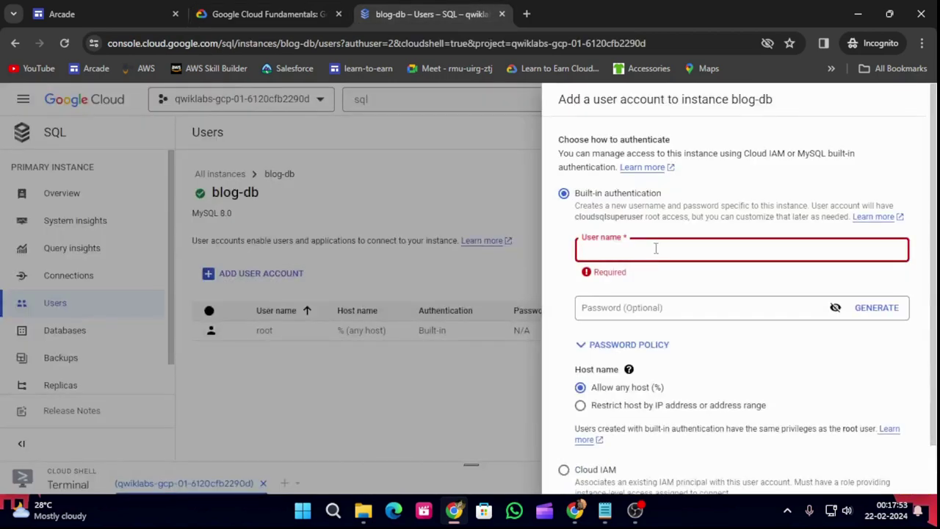
key(ctrl+v)
click(671, 288)
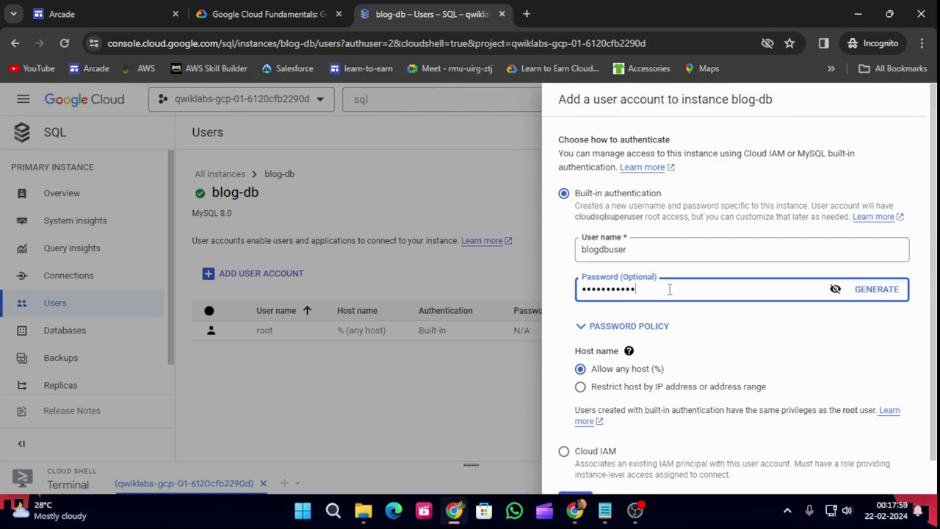
scroll(671, 316, down, 1)
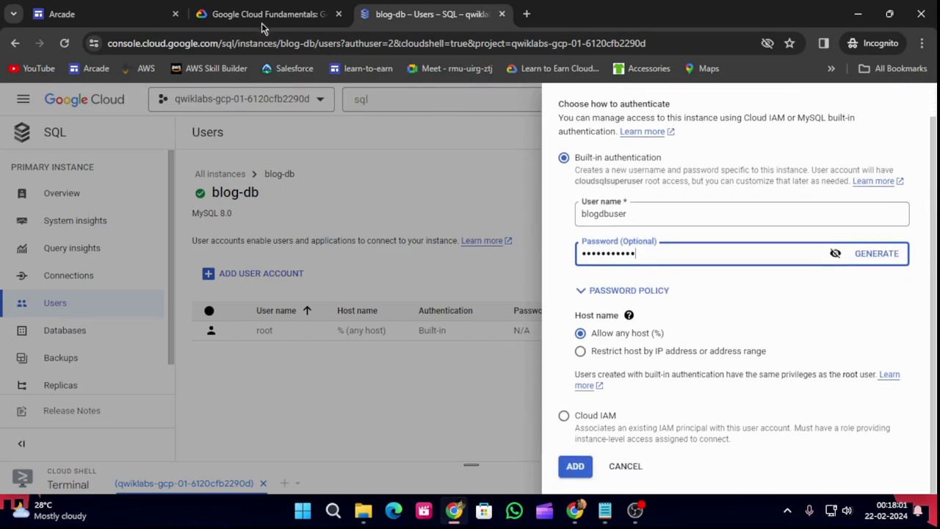
click(569, 468)
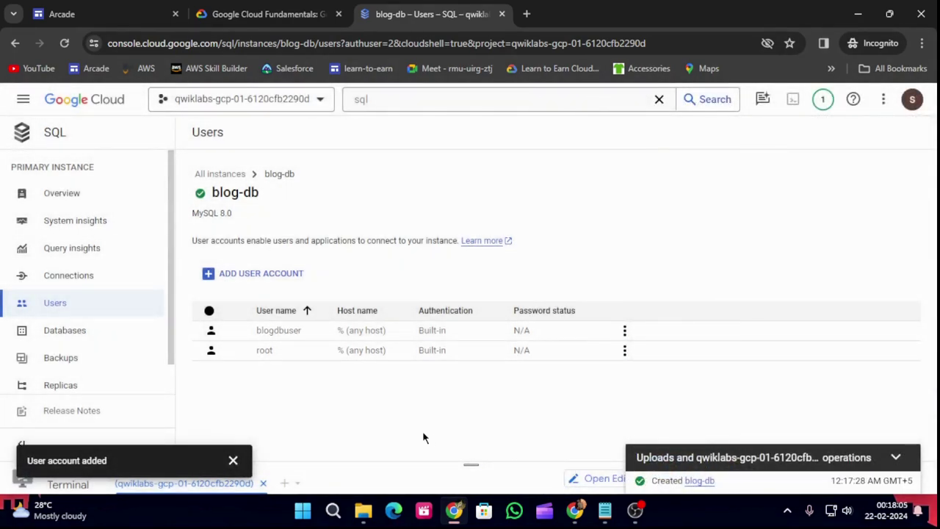
Select the network name 'web front' in step 16 of the lab's authorized-network instructions.
click(264, 14)
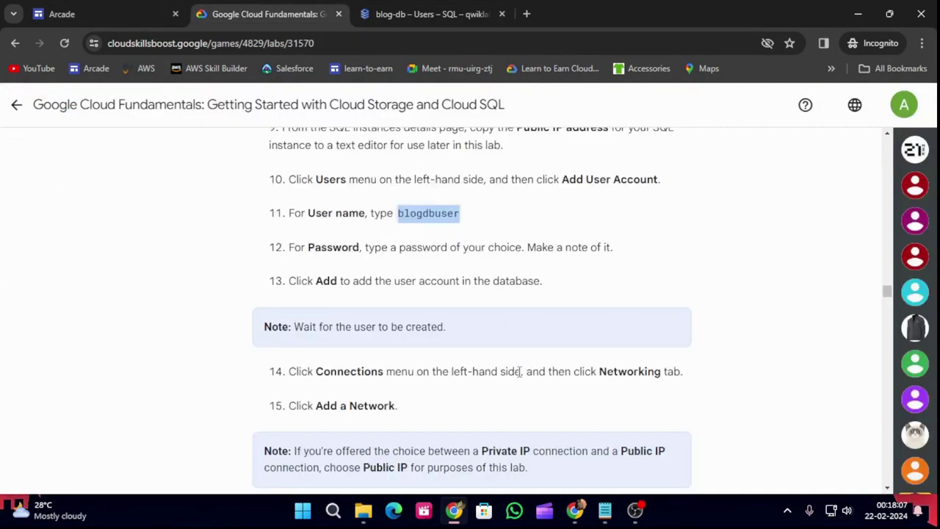
scroll(538, 312, down, 2)
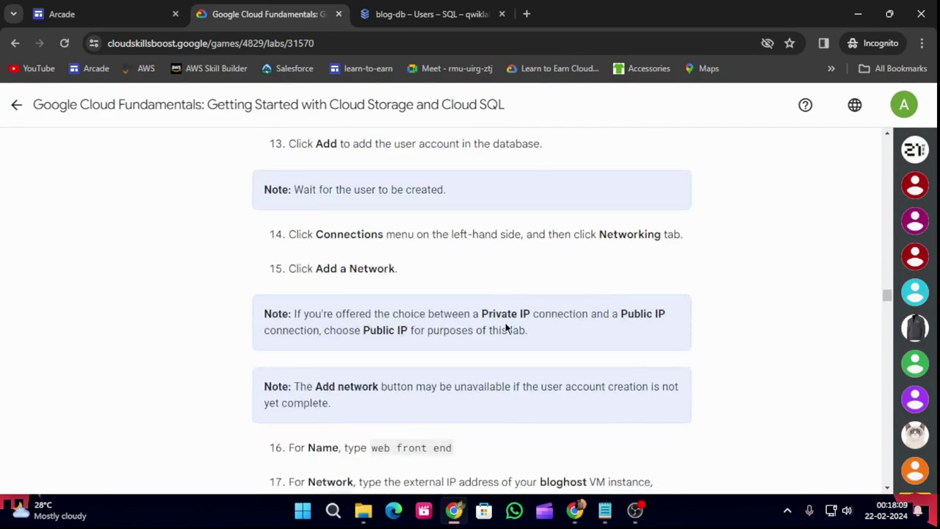
scroll(483, 363, down, 1)
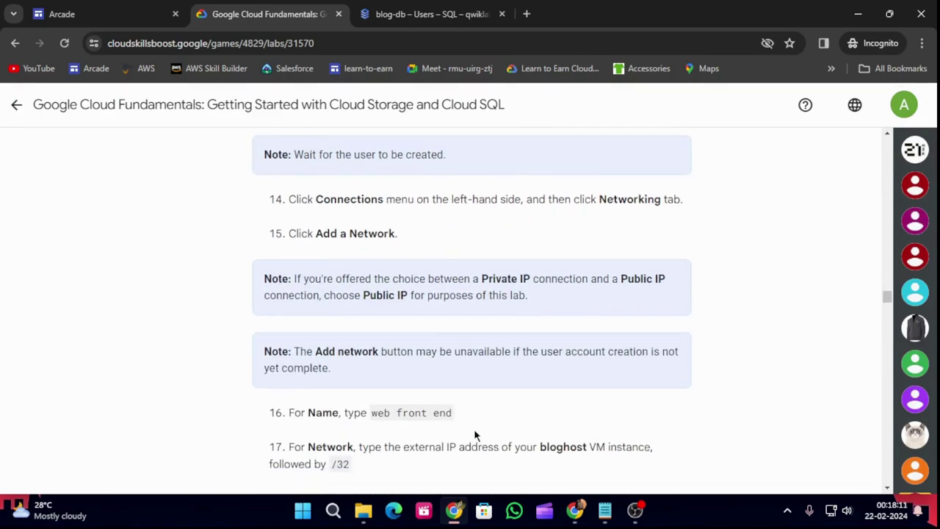
drag(371, 379, 422, 383)
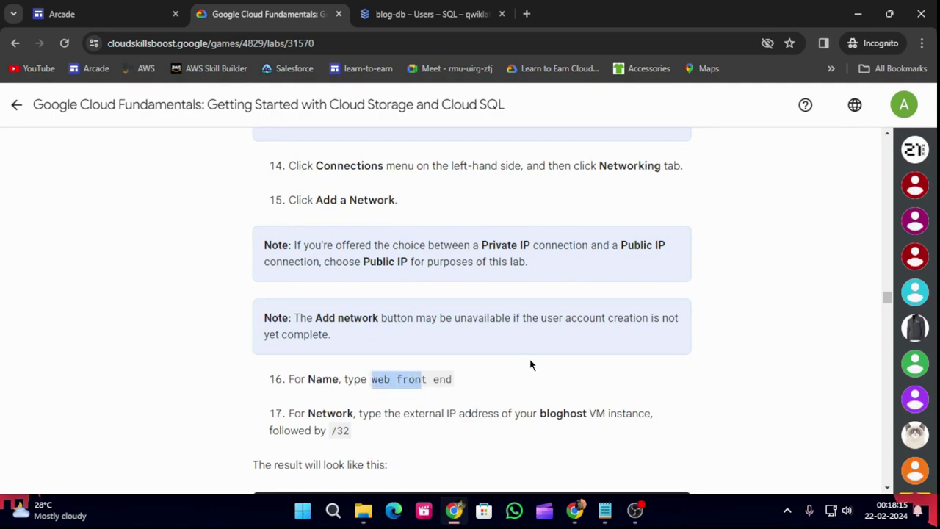
drag(428, 380, 371, 379)
click(433, 14)
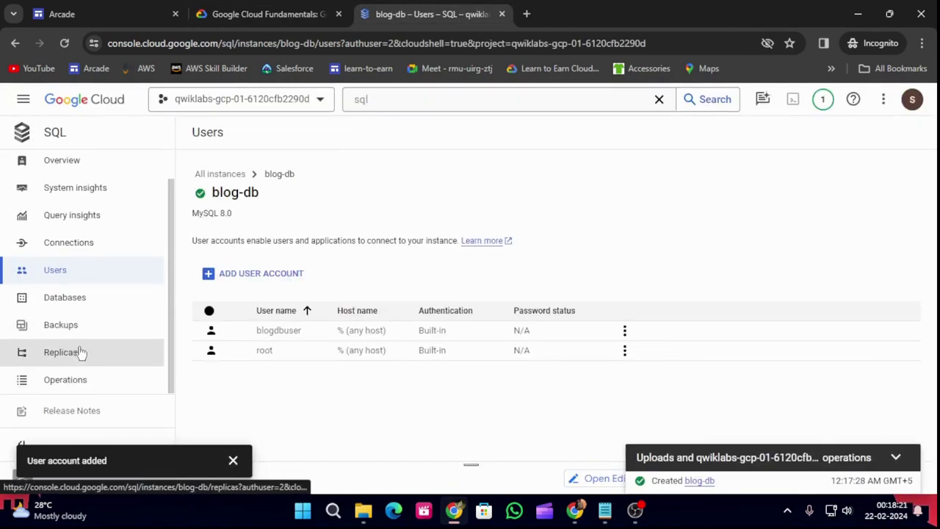
Open blog-db's Connections page and show its Networking settings.
click(73, 243)
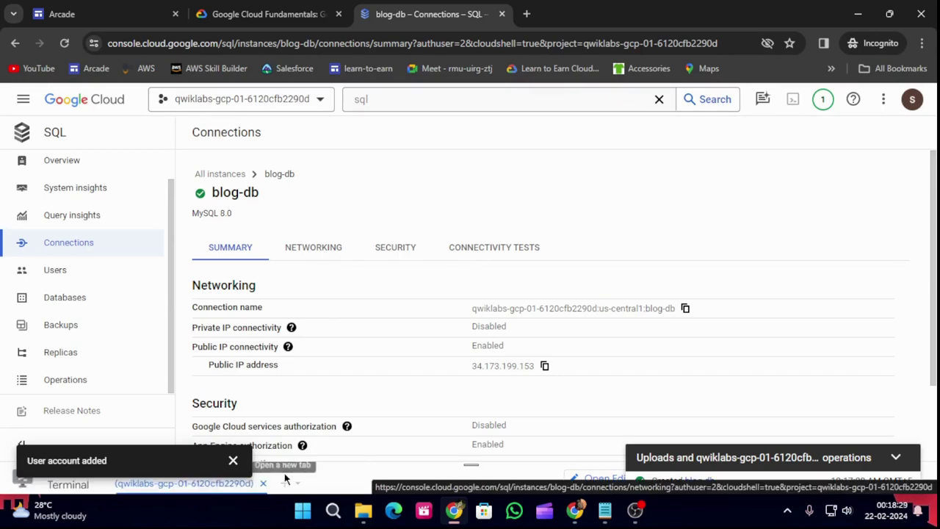
click(233, 460)
click(341, 250)
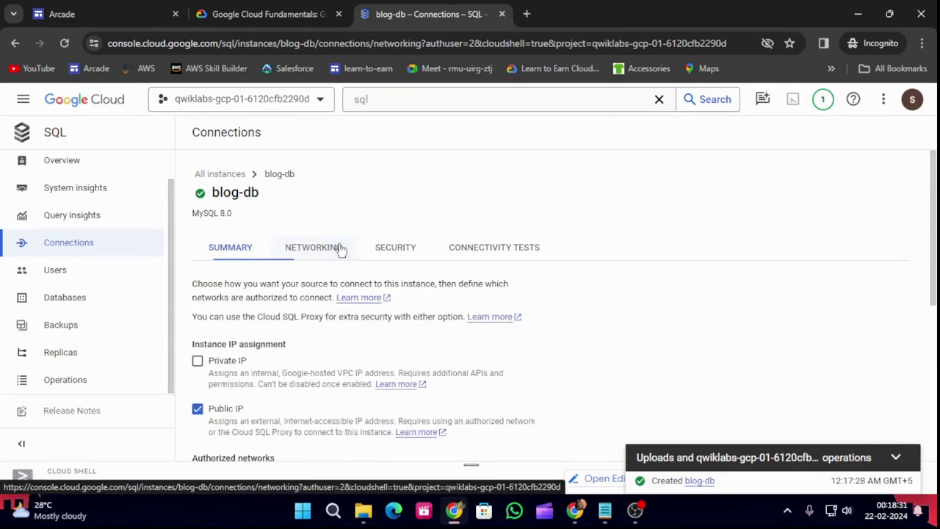
scroll(363, 331, down, 3)
scroll(362, 346, down, 2)
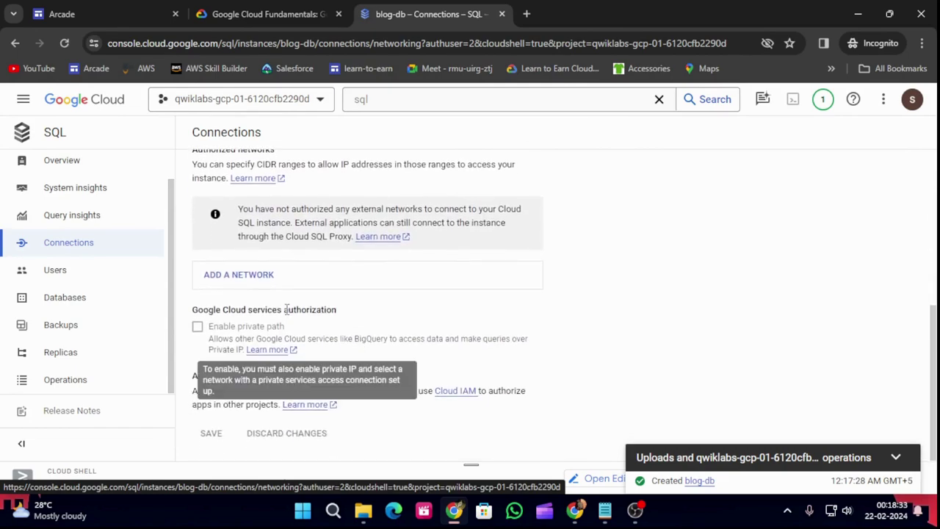
Add authorized network 'web front' with bloghost's IP 35.230.125.154/32 and save.
click(241, 280)
click(306, 265)
text(web front)
click(292, 329)
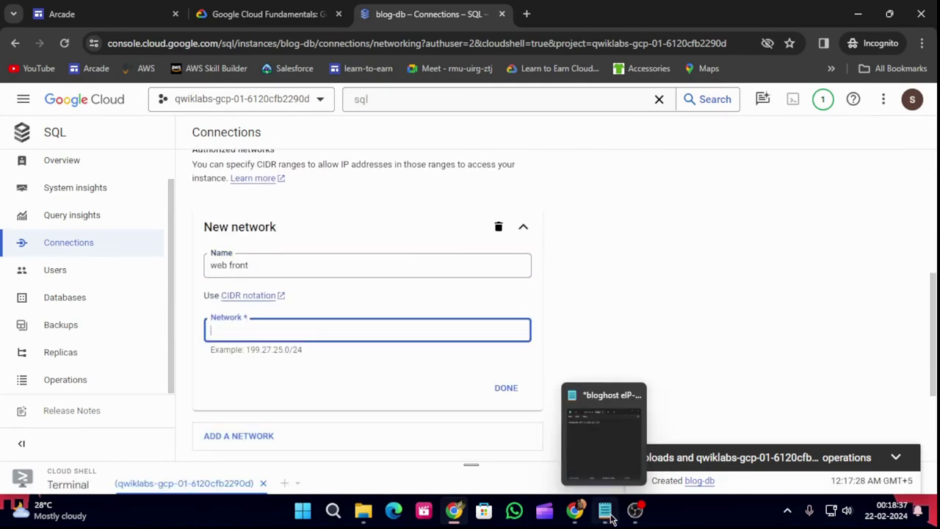
click(608, 517)
drag(551, 196, 637, 200)
key(ctrl+c)
click(264, 329)
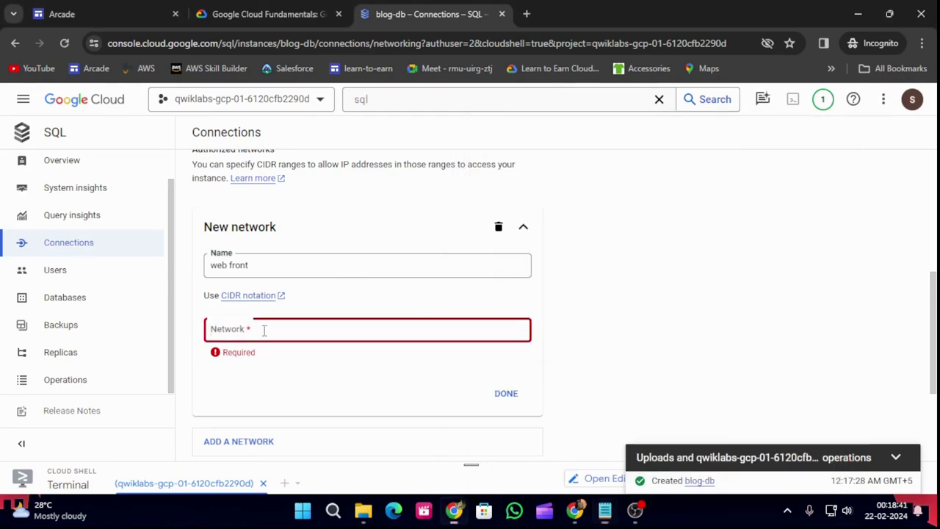
key(ctrl+v)
text(/32)
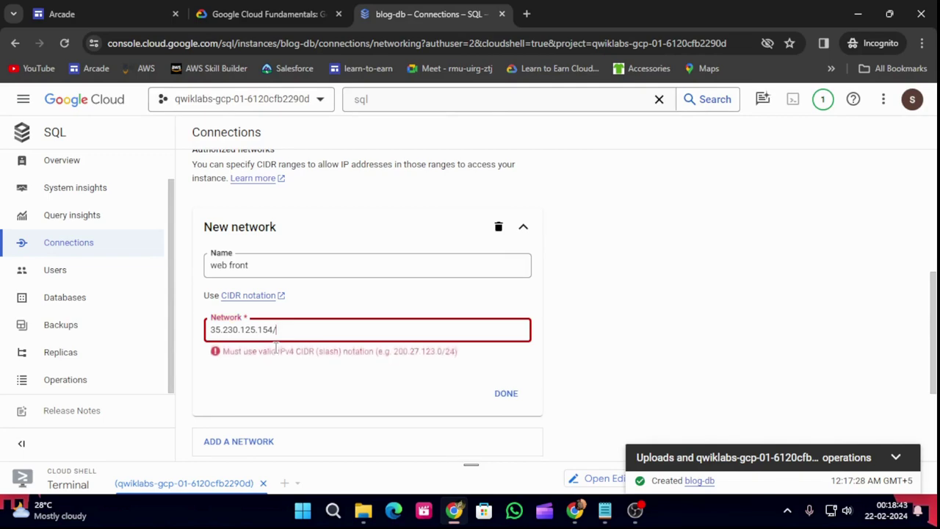
click(505, 390)
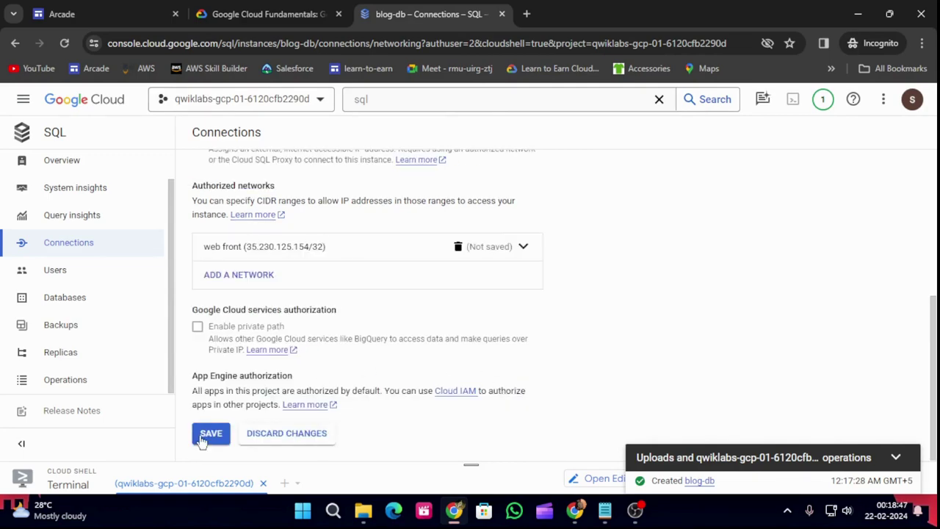
click(210, 434)
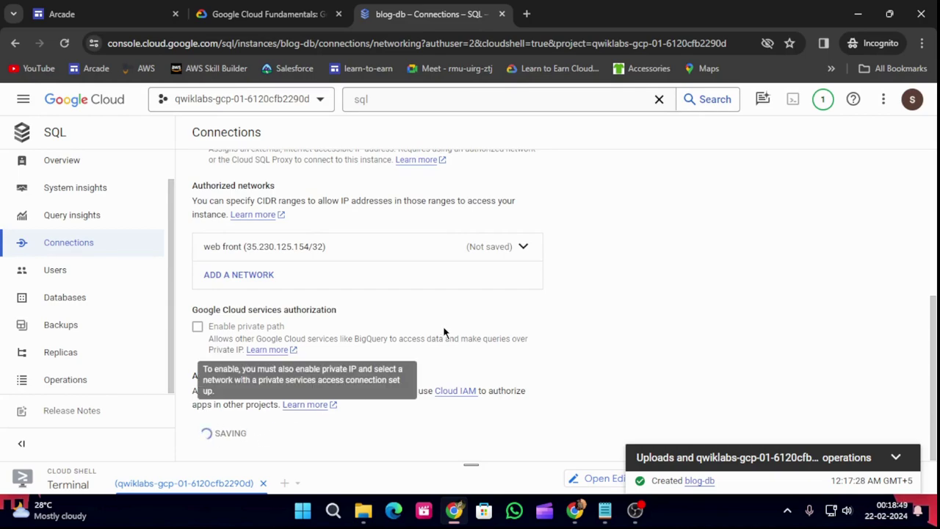
Run Check my progress for the Cloud SQL instance task in the lab.
click(304, 14)
scroll(380, 388, down, 1)
scroll(381, 389, down, 7)
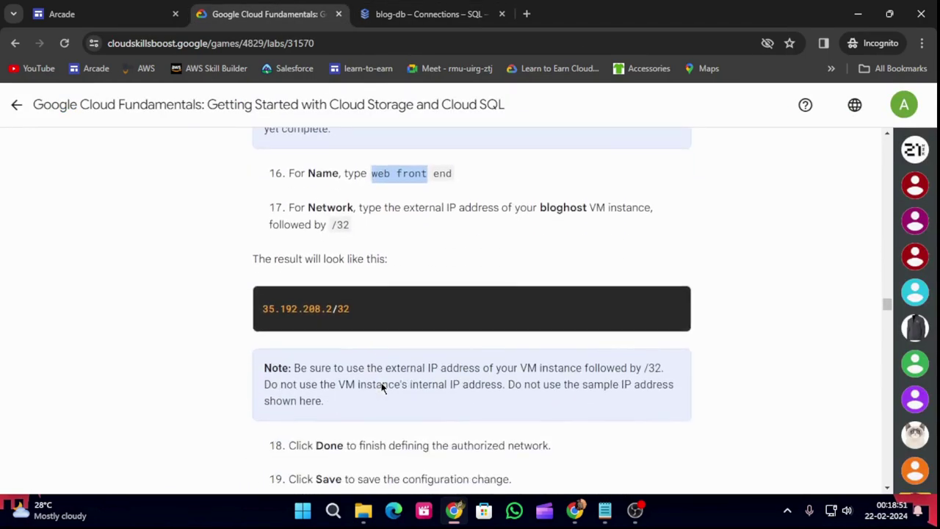
click(381, 308)
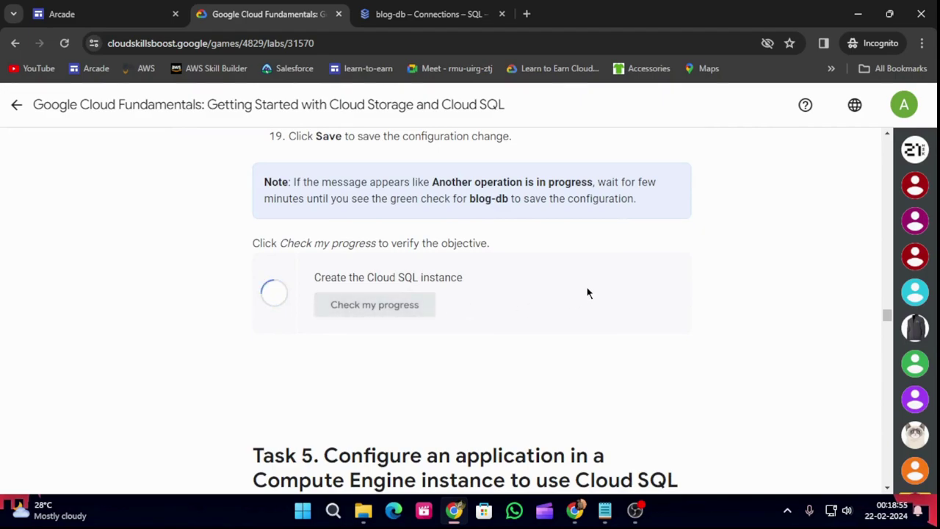
Copy the 'cd /var/www/html' command from Task 5 of the lab.
scroll(592, 304, down, 4)
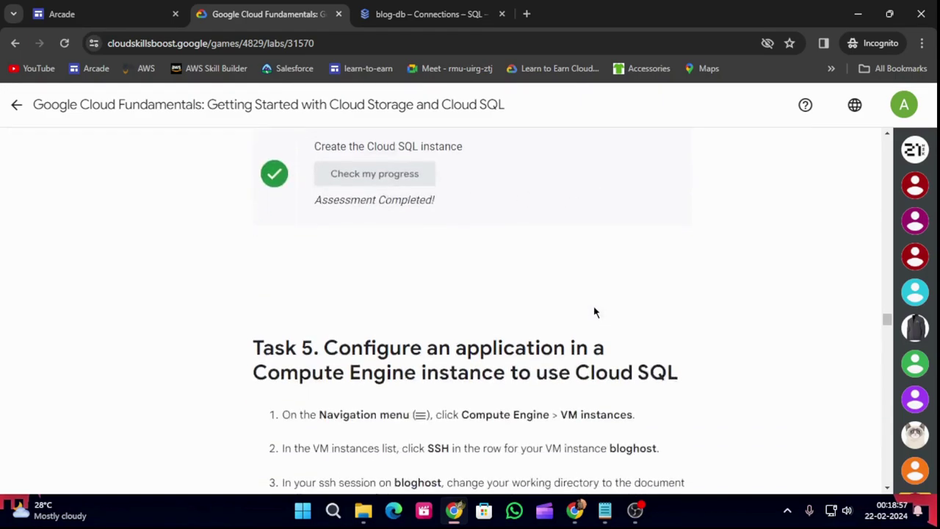
scroll(591, 304, down, 1)
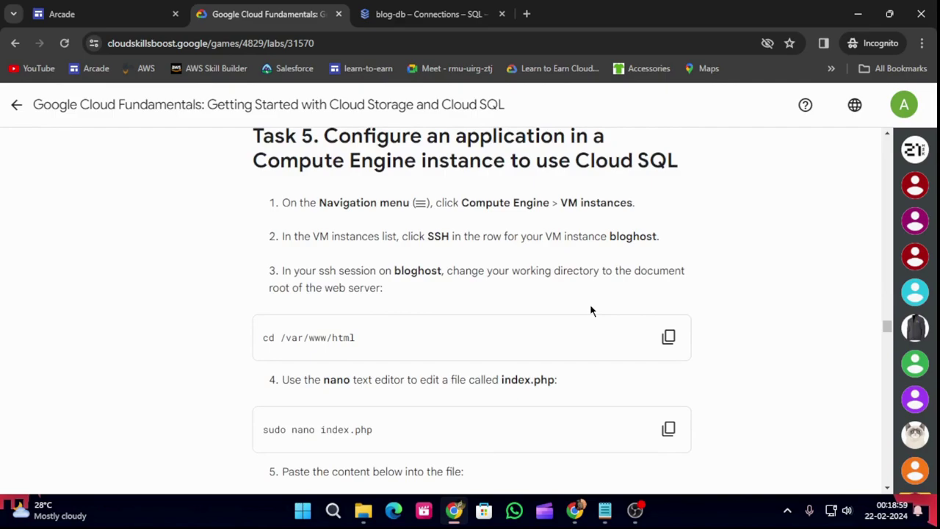
click(669, 337)
click(426, 11)
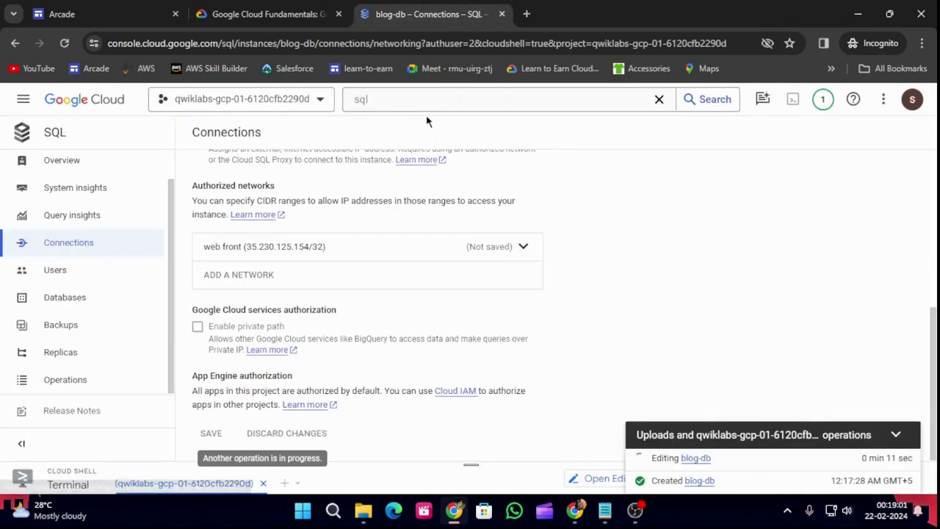
Start an SSH session to bloghost from the Compute Engine VM instances list.
click(433, 99)
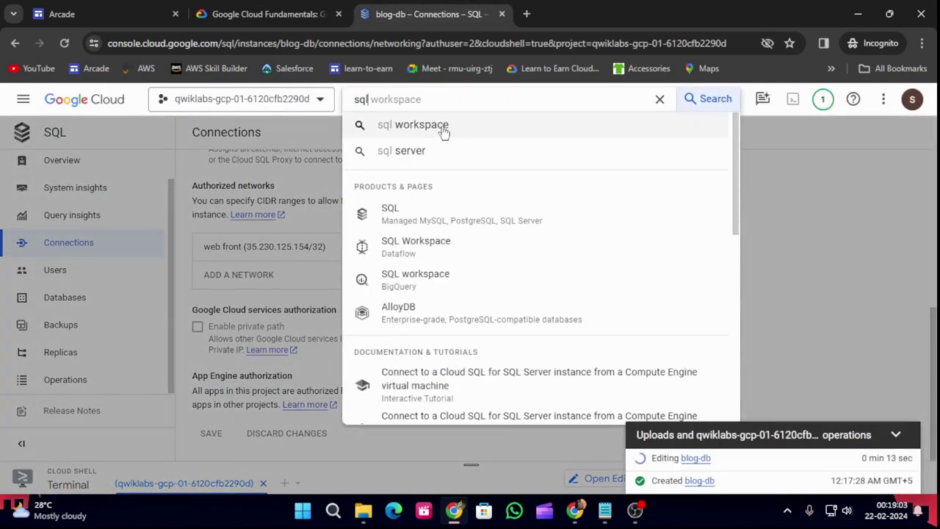
key(BackSpace)
key(BackSpace)
key(BackSpace)
click(470, 307)
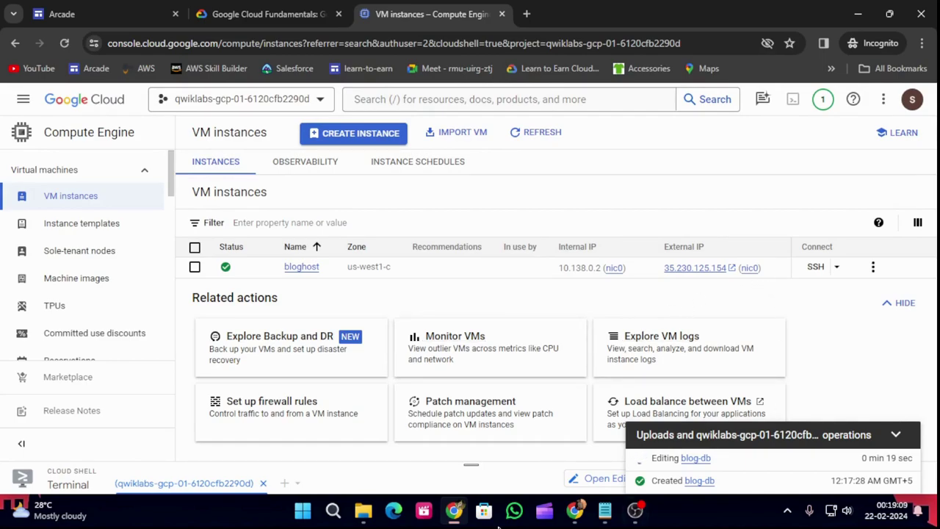
click(815, 267)
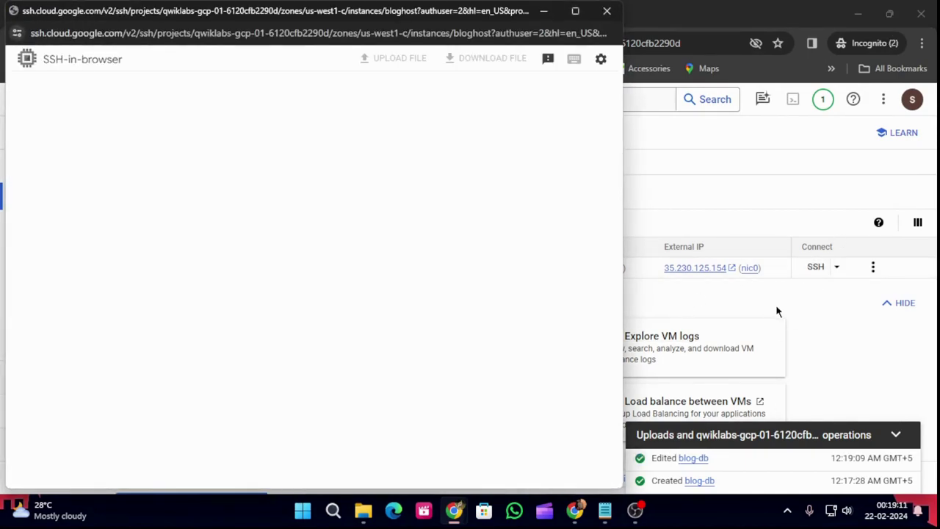
Bring the SSH-in-browser window forward and dismiss the IAP tunnel notice.
click(896, 435)
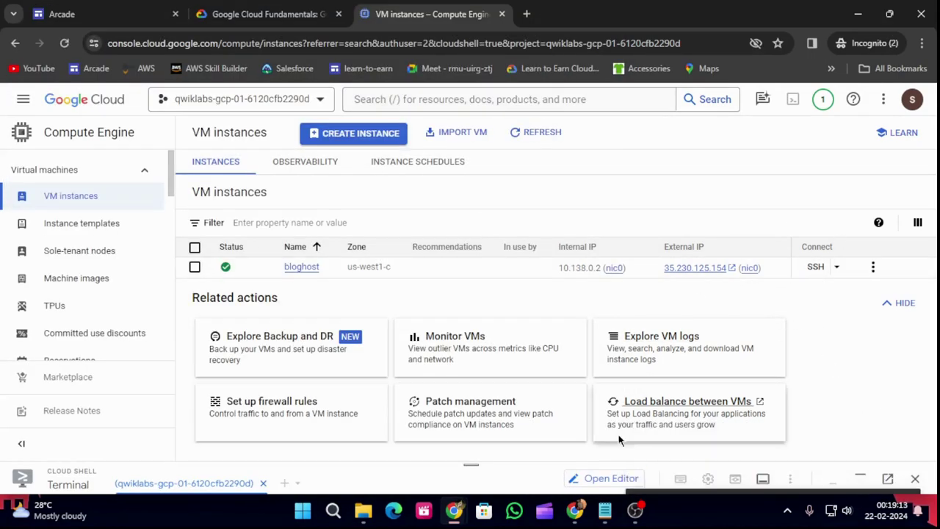
mouse_move(454, 509)
click(478, 421)
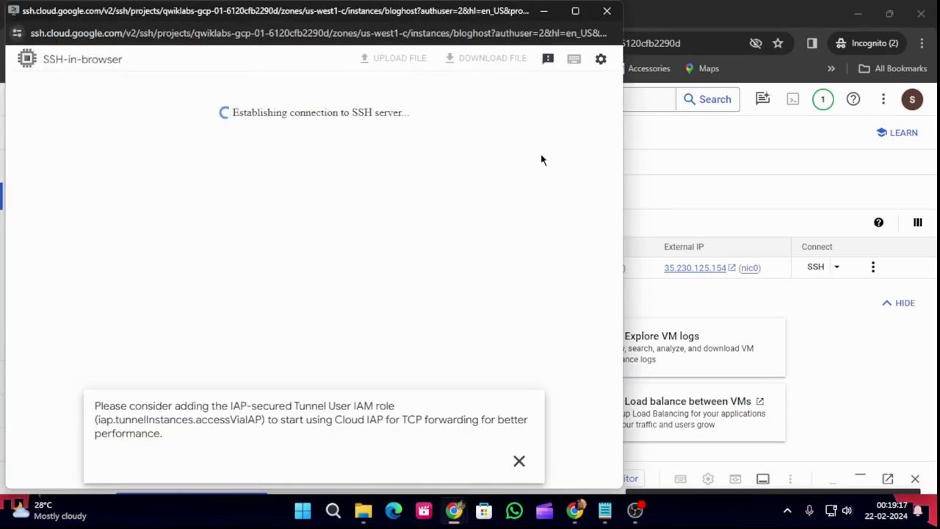
mouse_move(609, 509)
click(519, 461)
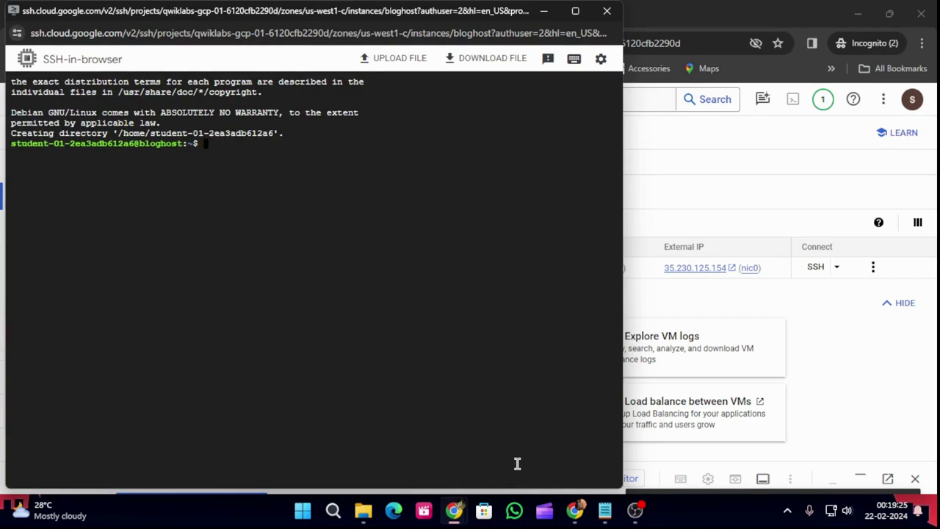
Change into /var/www/html and copy the 'sudo nano index.php' command from the lab.
key(ctrl+v)
key(Return)
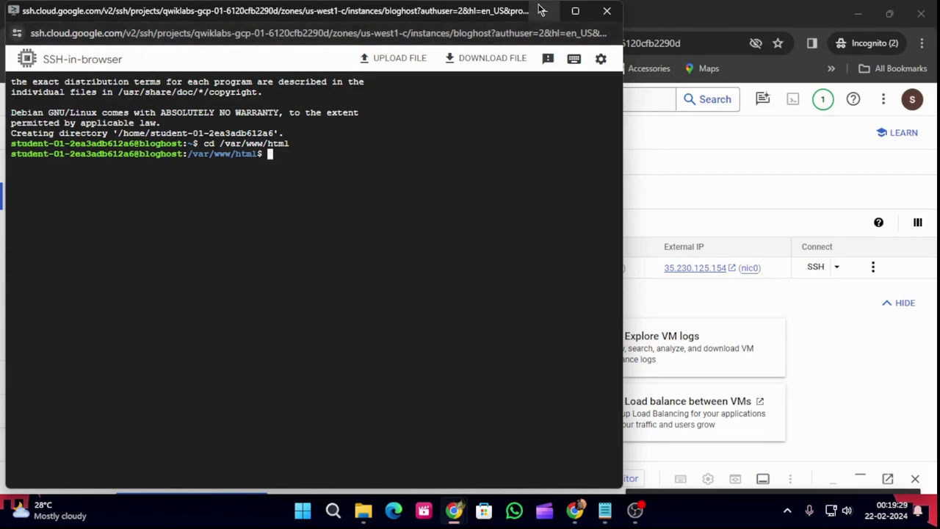
click(544, 11)
click(266, 8)
scroll(544, 306, down, 2)
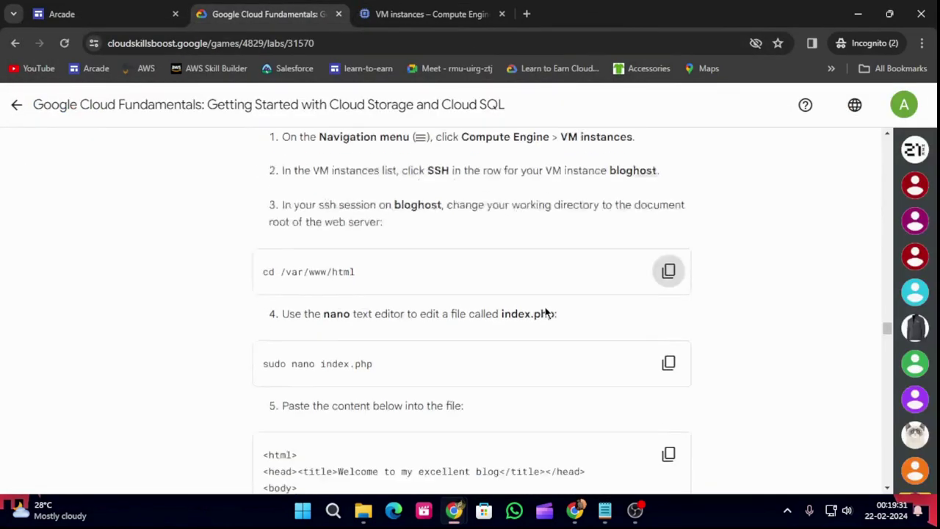
click(667, 292)
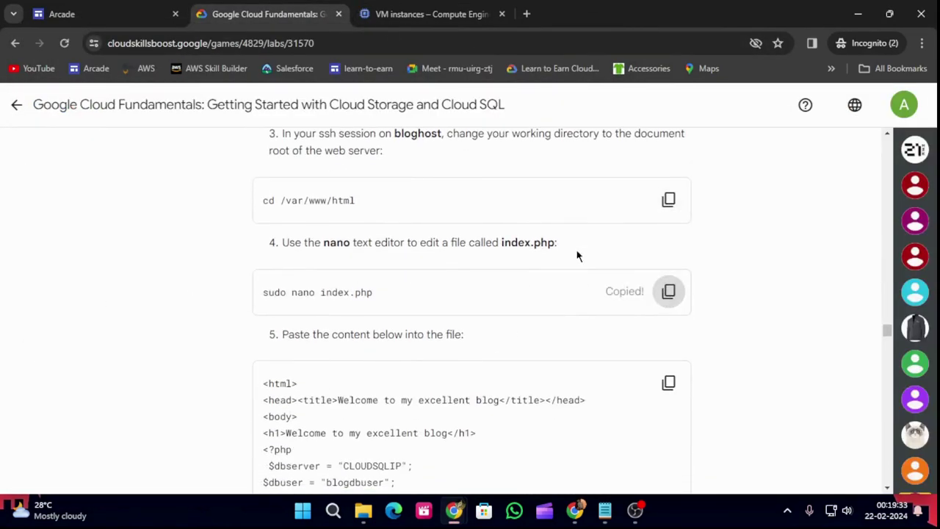
Open index.php in nano in the bloghost SSH session.
click(426, 14)
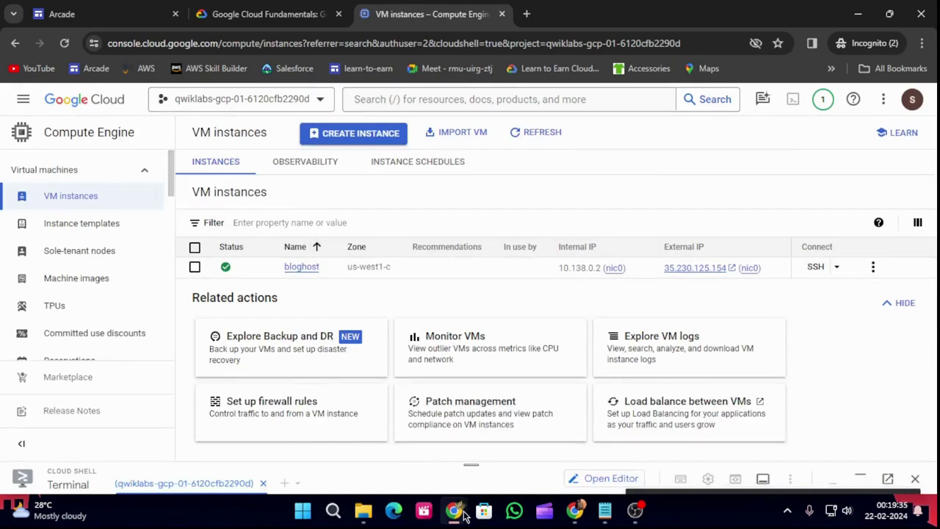
mouse_move(454, 510)
click(531, 449)
key(ctrl+v)
key(Return)
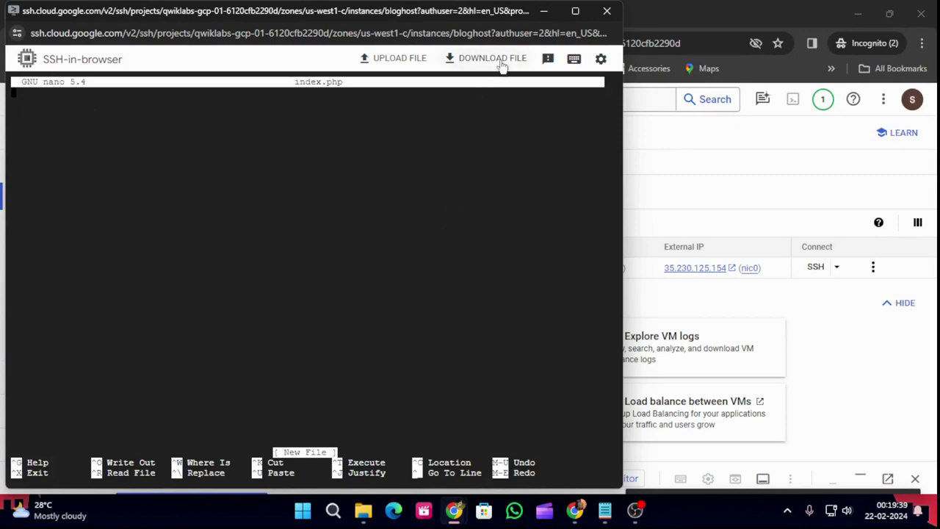
Paste the lab's 21-line PHP database-connection code into index.php.
click(543, 11)
click(265, 14)
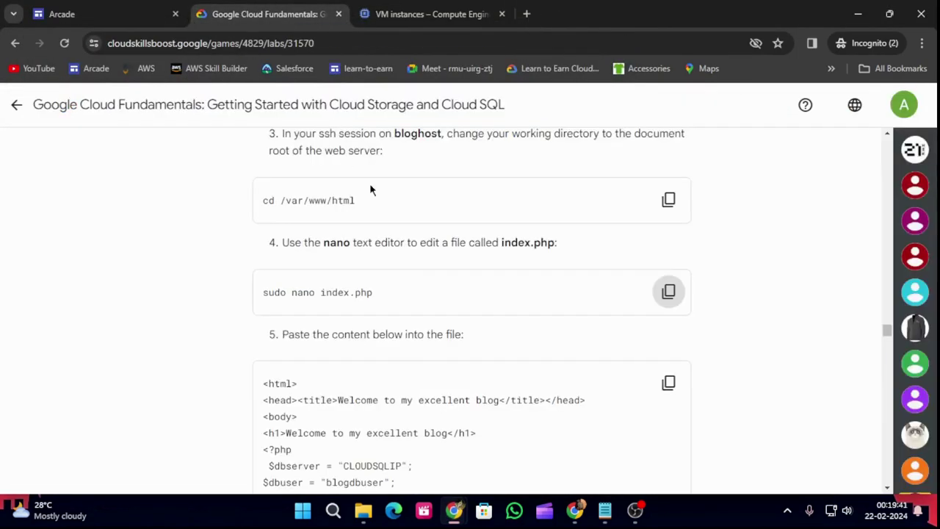
scroll(441, 309, down, 2)
mouse_move(605, 511)
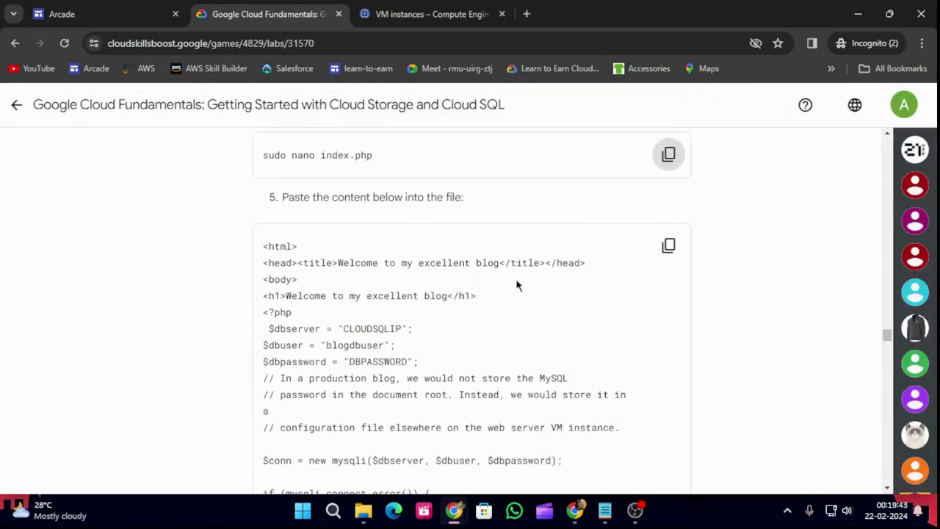
click(668, 245)
click(437, 14)
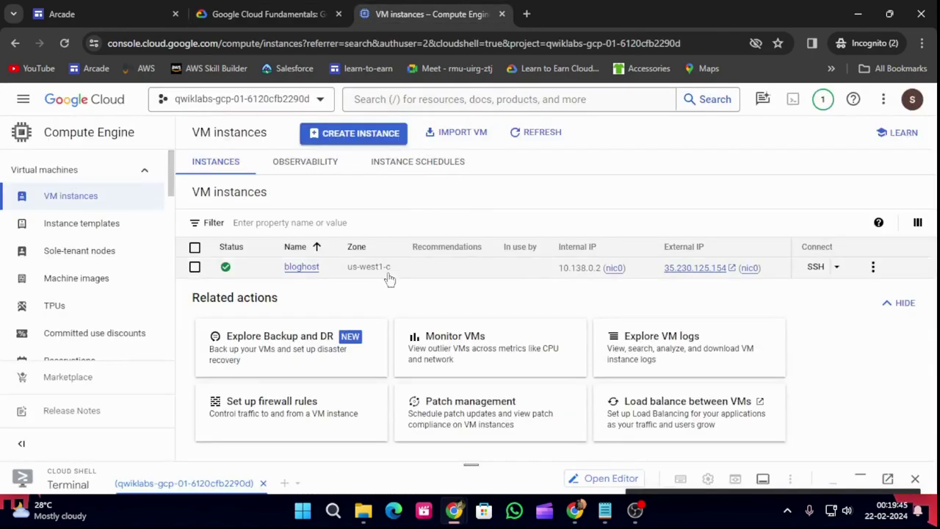
mouse_move(454, 510)
click(527, 448)
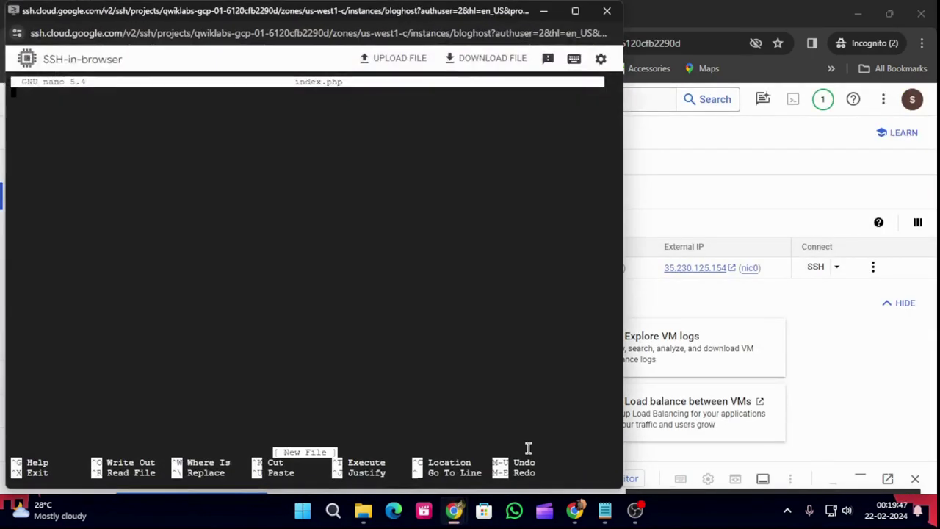
key(ctrl+v)
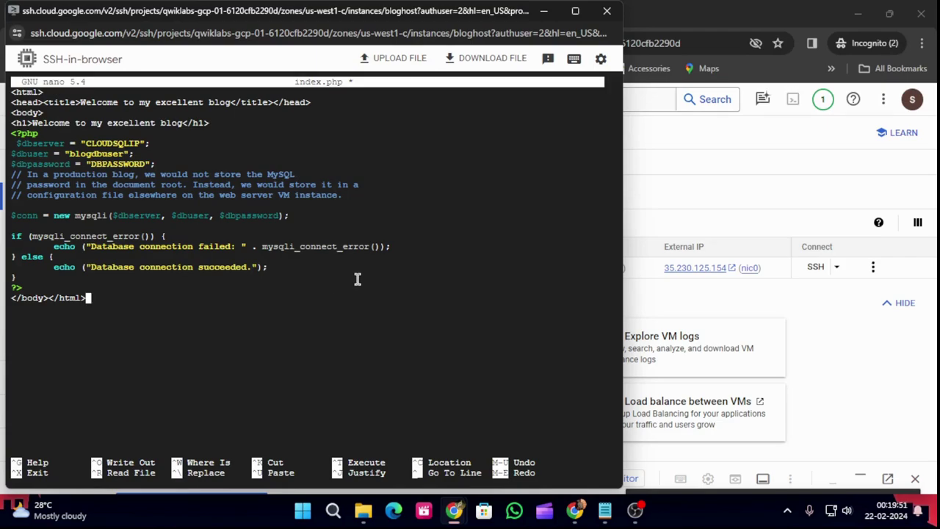
Save index.php, exit nano, and return to the lab instructions.
key(ctrl+o)
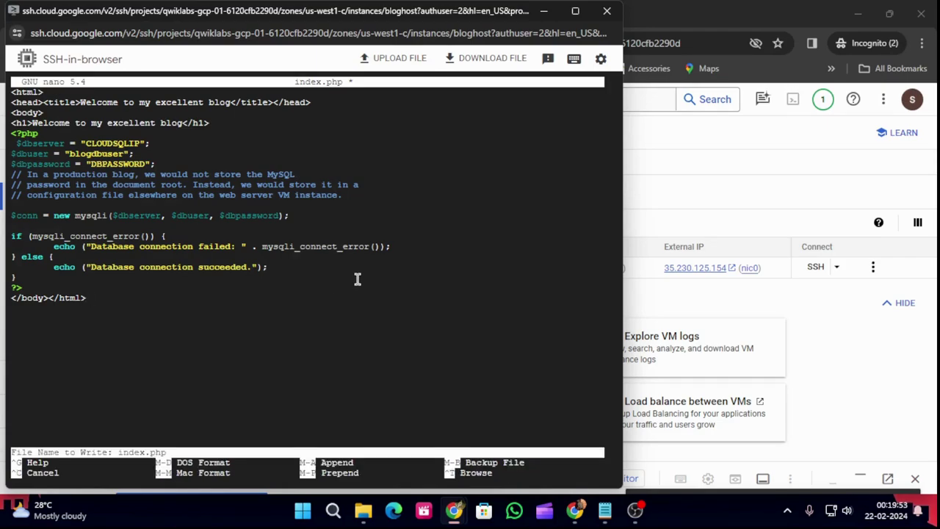
key(Return)
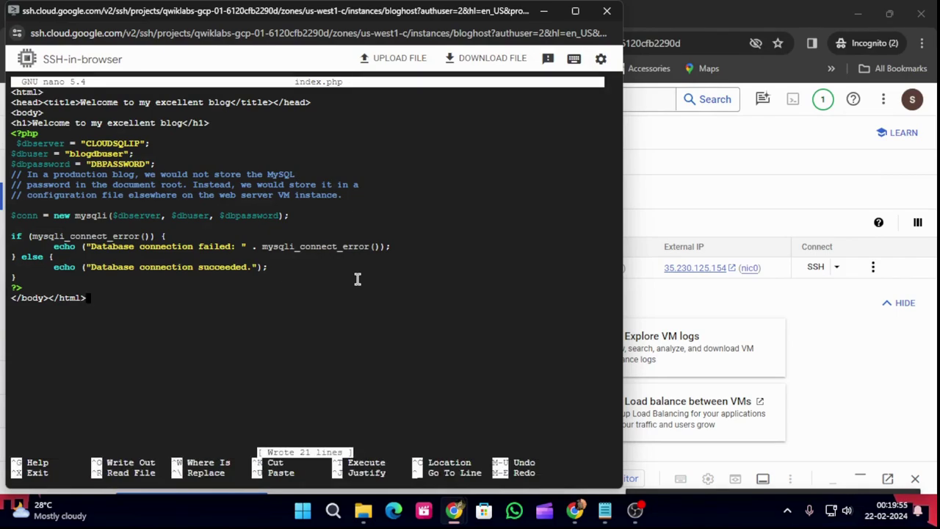
key(ctrl+x)
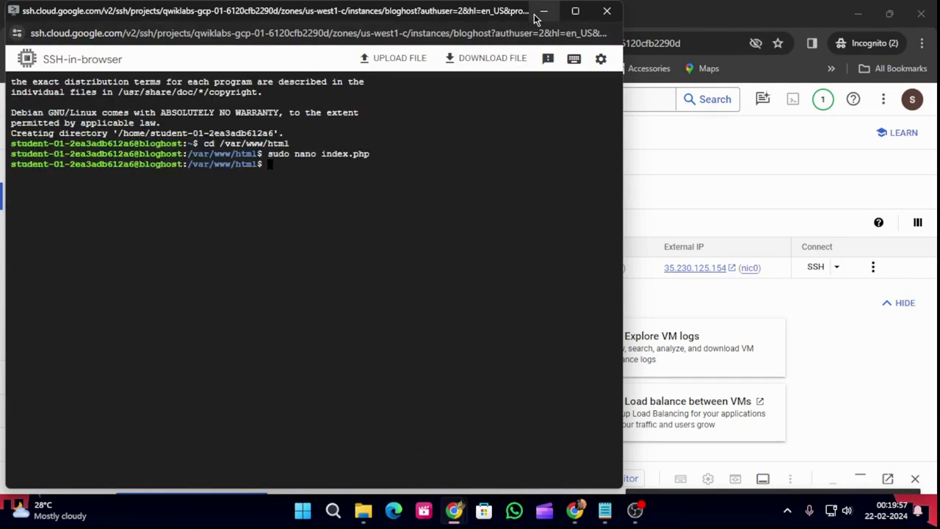
click(542, 12)
click(282, 5)
scroll(499, 275, down, 8)
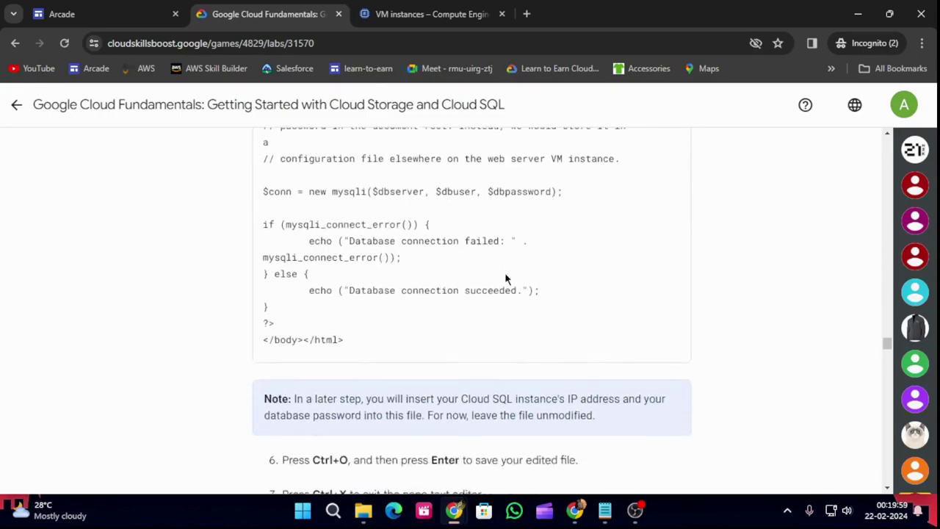
Run 'sudo service apache2 restart' in the bloghost SSH terminal.
scroll(502, 292, down, 1)
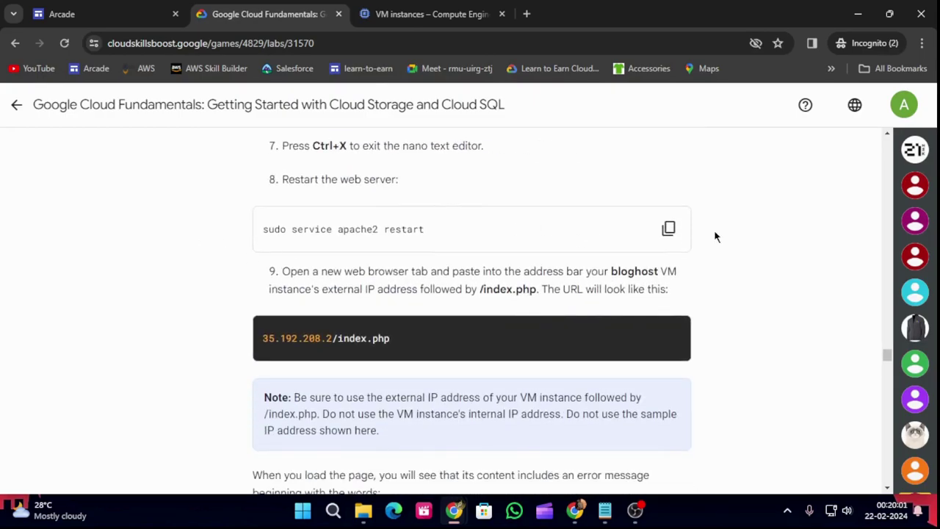
click(668, 228)
mouse_move(454, 511)
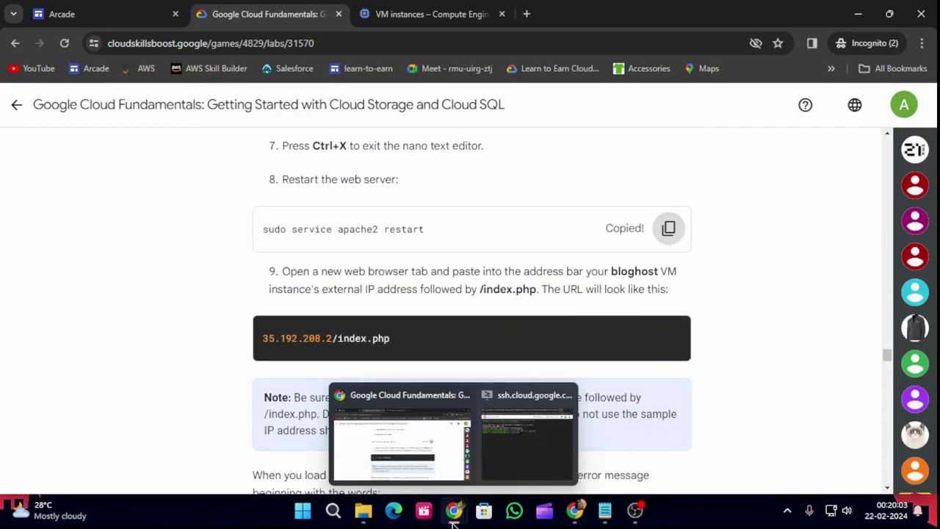
click(514, 411)
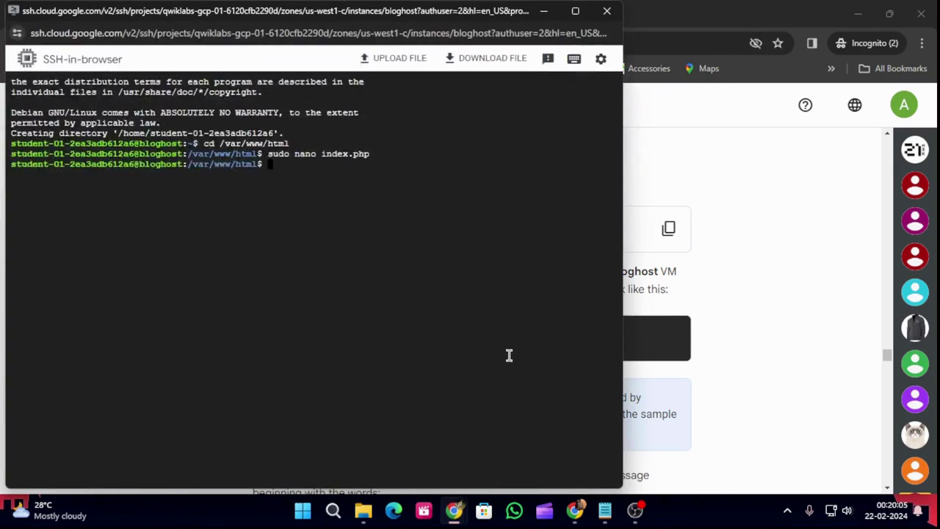
key(ctrl+v)
key(Return)
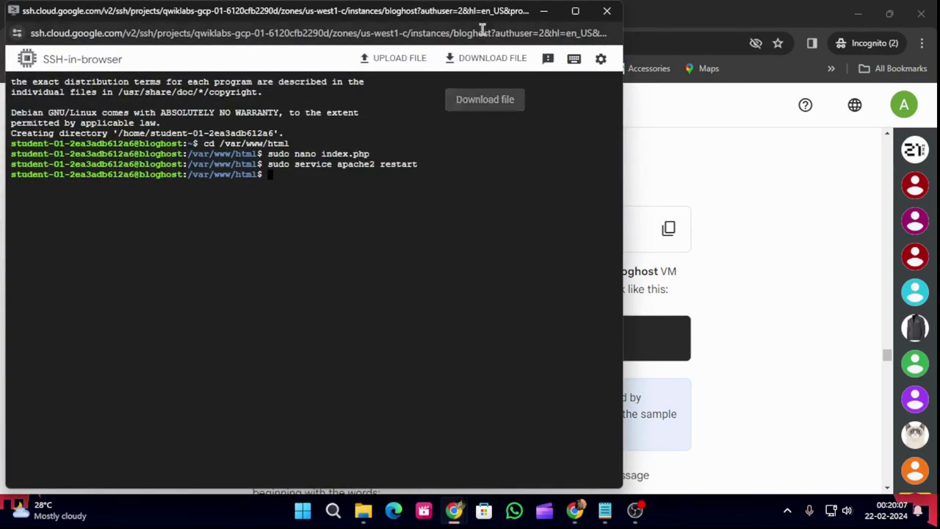
Minimize the SSH window and scroll the lab instructions to the index.php editing steps.
click(543, 11)
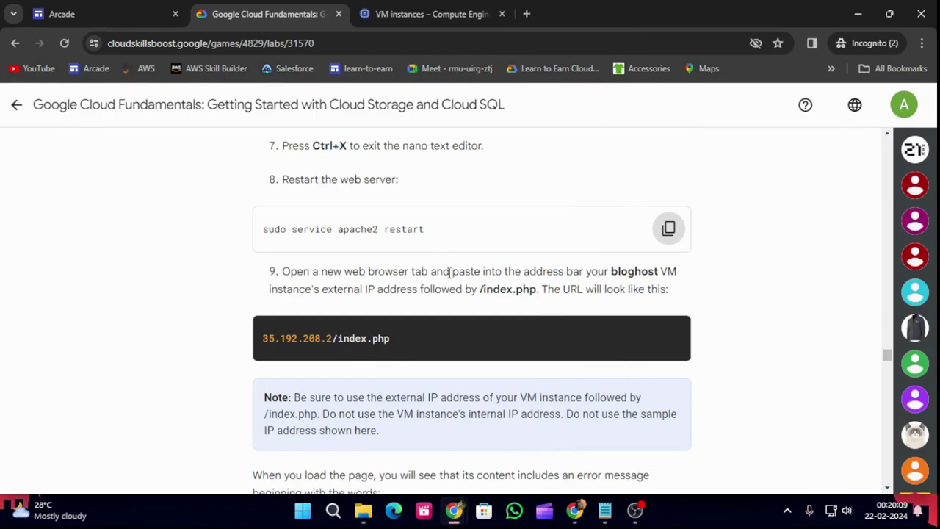
scroll(445, 266, down, 5)
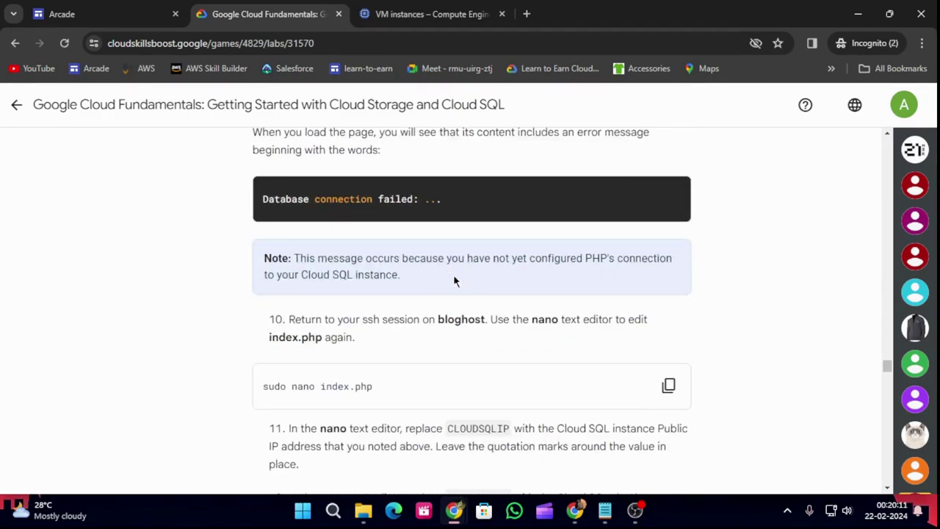
scroll(453, 274, up, 2)
scroll(455, 261, up, 1)
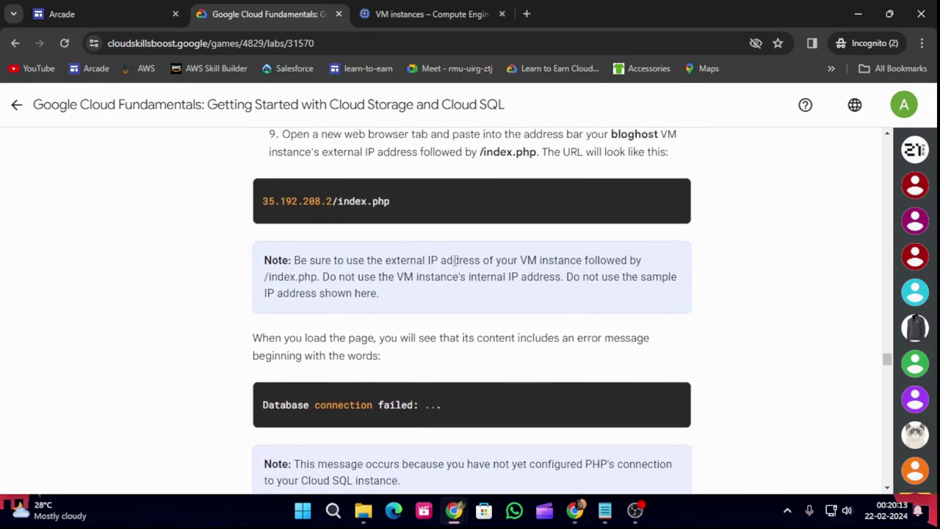
scroll(440, 294, down, 3)
scroll(505, 317, down, 2)
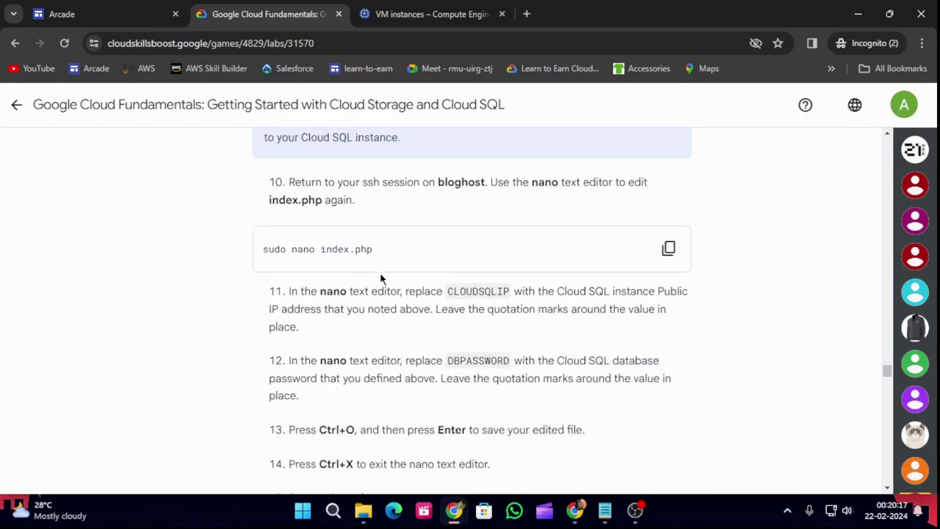
scroll(412, 296, up, 1)
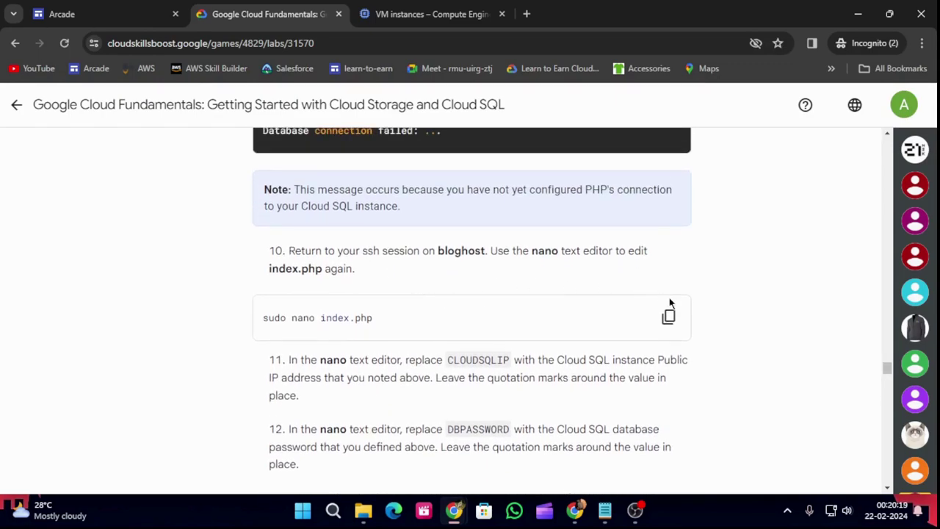
scroll(563, 307, down, 2)
scroll(563, 306, up, 1)
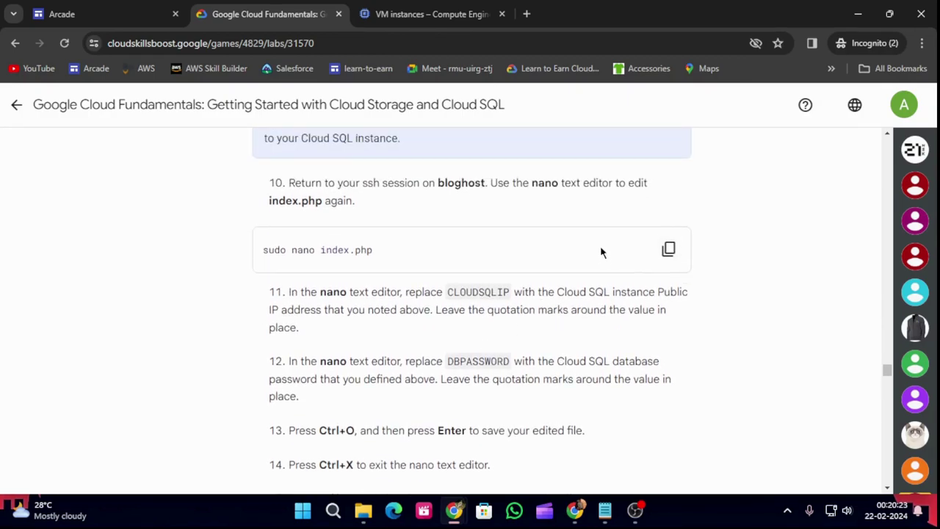
scroll(601, 253, up, 5)
scroll(599, 247, down, 5)
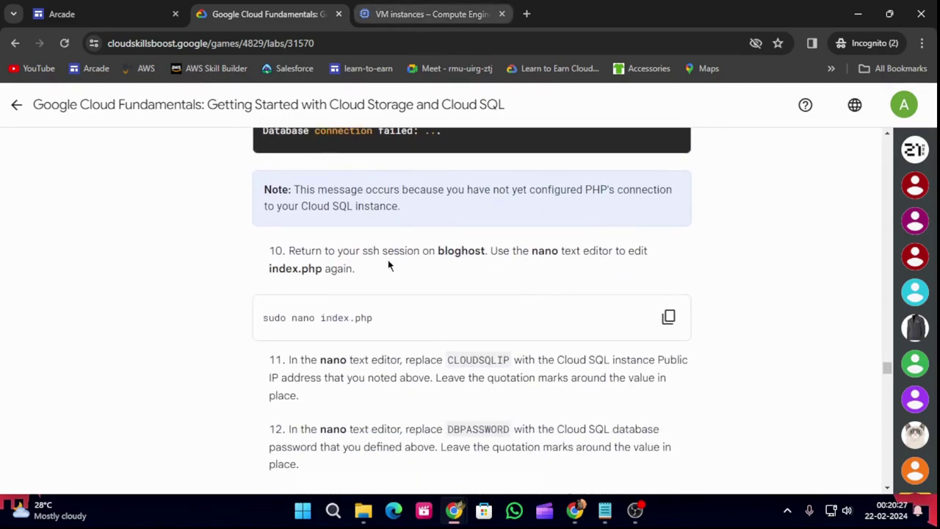
Check the SSH terminal, then return to the lab instructions for the index.php edit step.
mouse_move(457, 511)
click(507, 450)
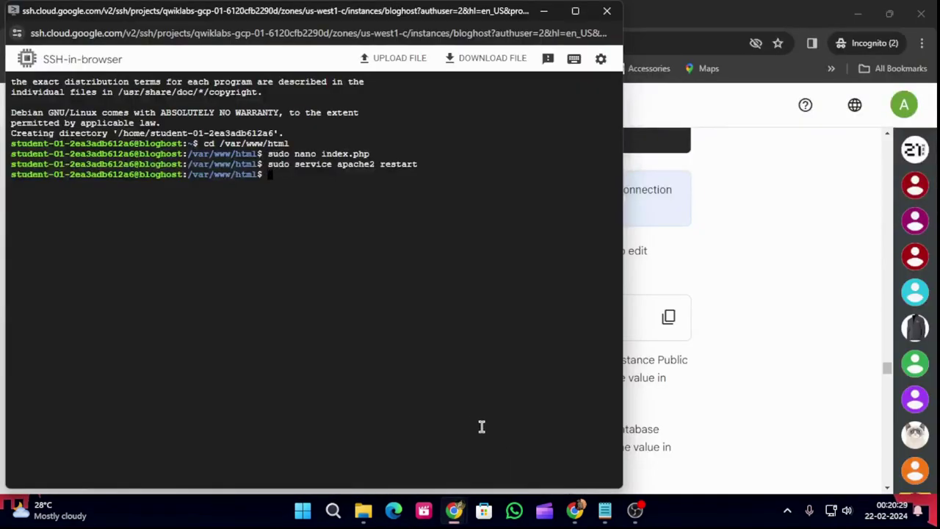
click(543, 11)
scroll(466, 356, up, 1)
scroll(465, 357, down, 4)
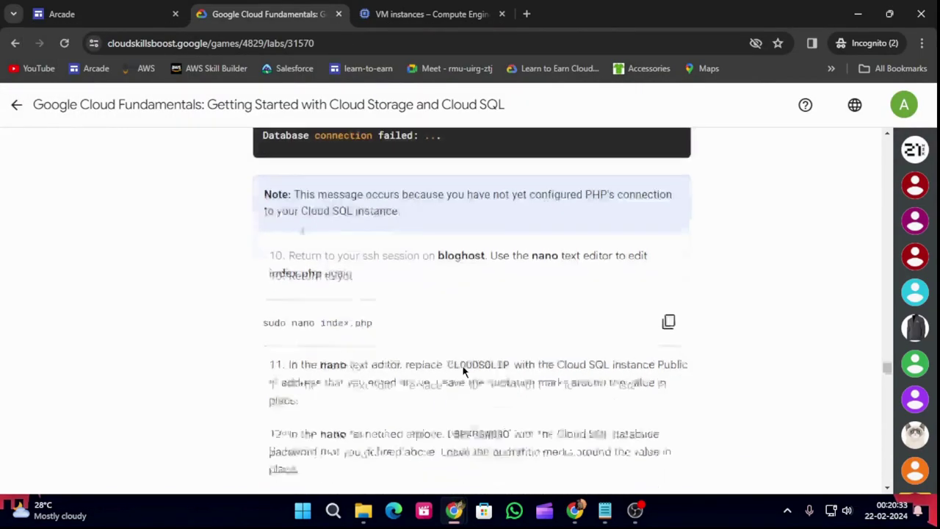
scroll(463, 371, down, 2)
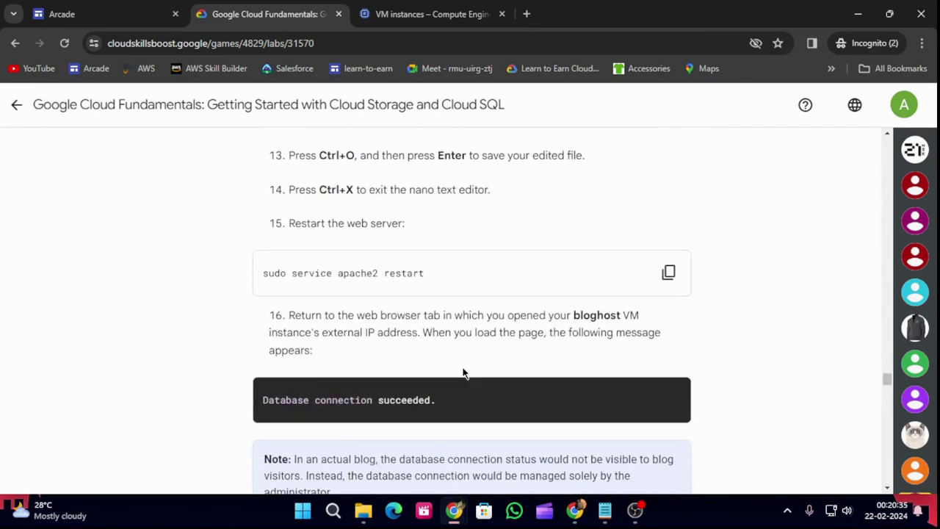
scroll(463, 371, up, 3)
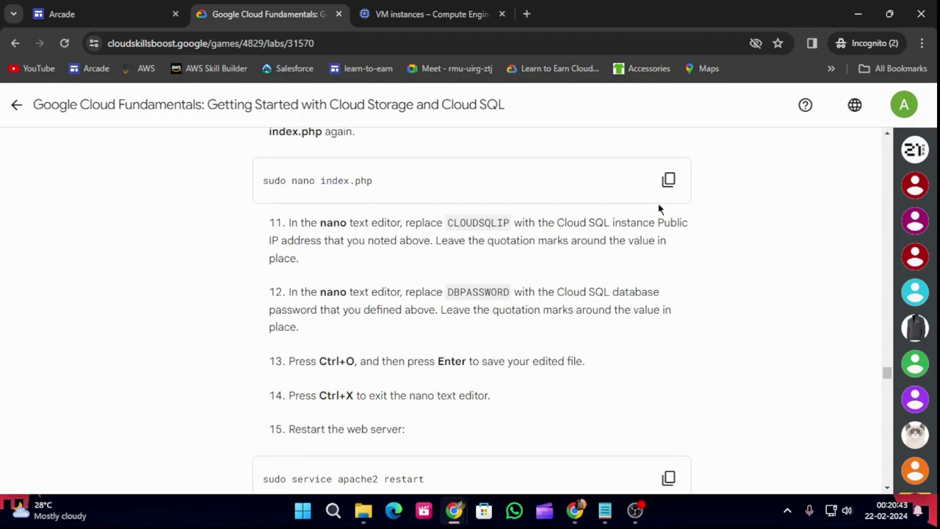
Reopen index.php in nano with 'sudo nano index.php', cancelling a stray continuation line first.
click(668, 180)
click(456, 9)
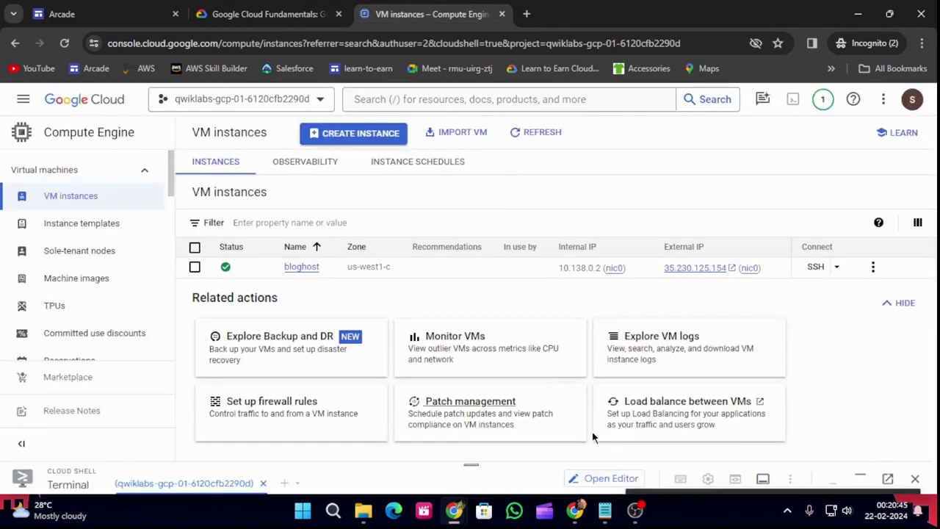
mouse_move(454, 510)
click(504, 430)
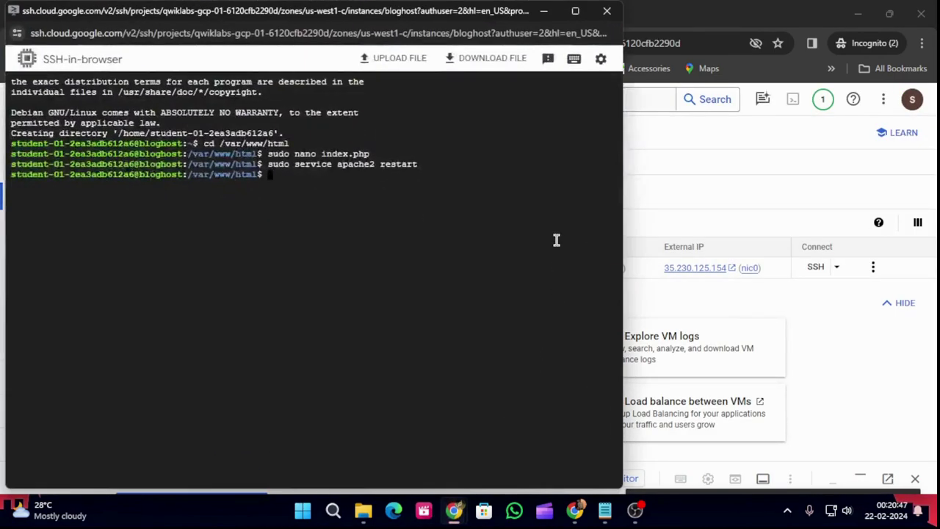
key(ctrl+v)
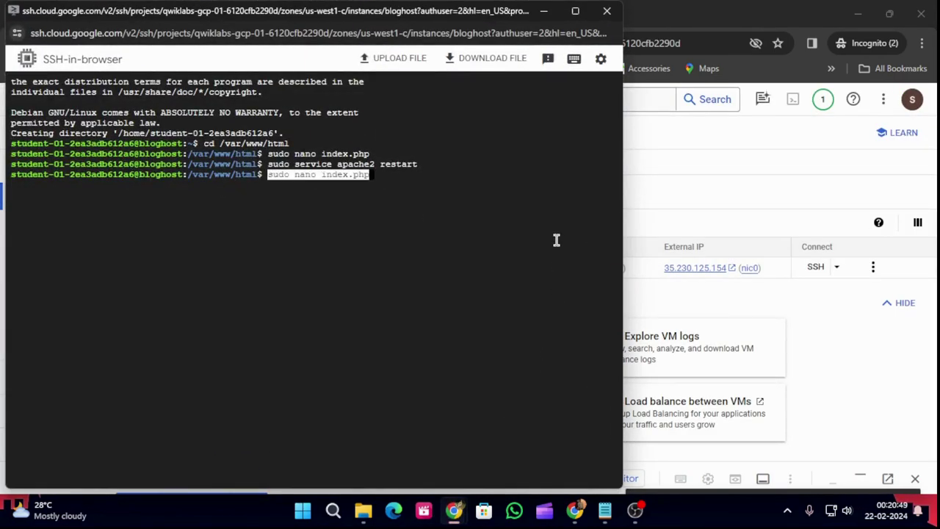
text(\)
key(Return)
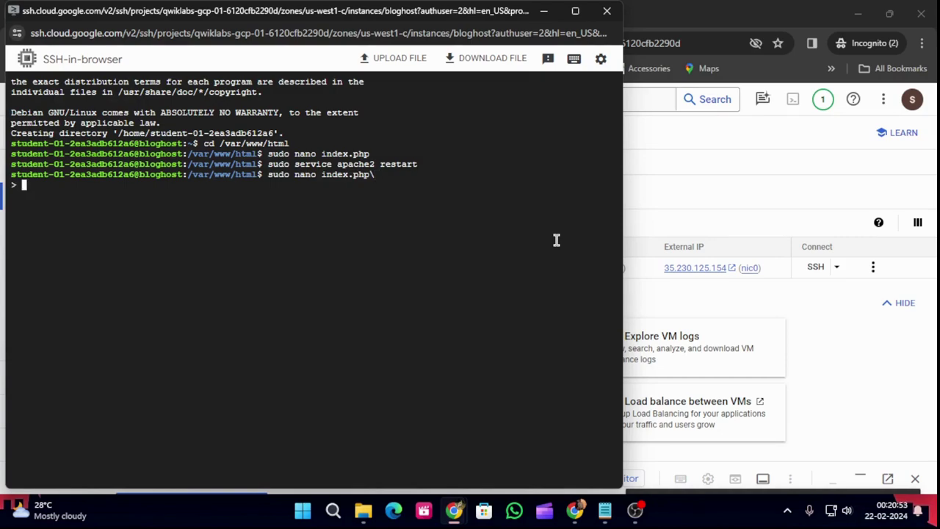
key(ctrl+c)
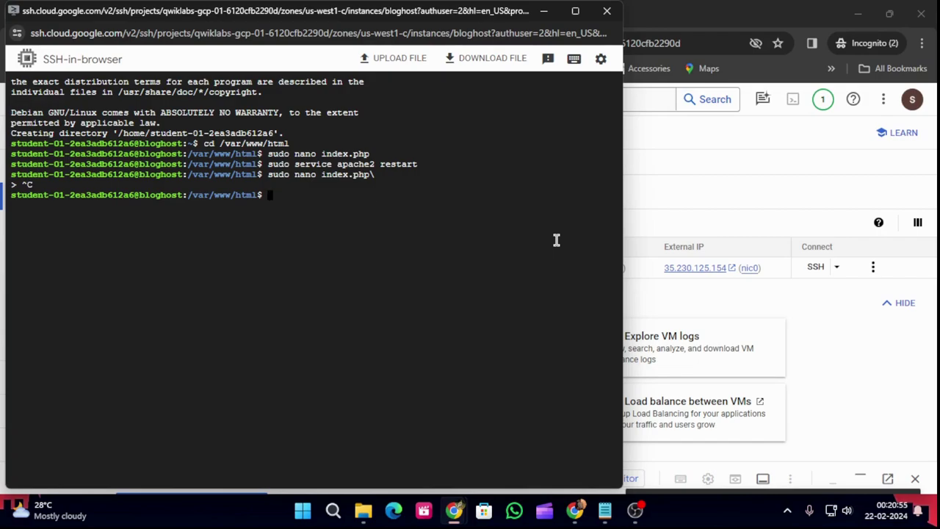
key(ctrl+v)
key(Return)
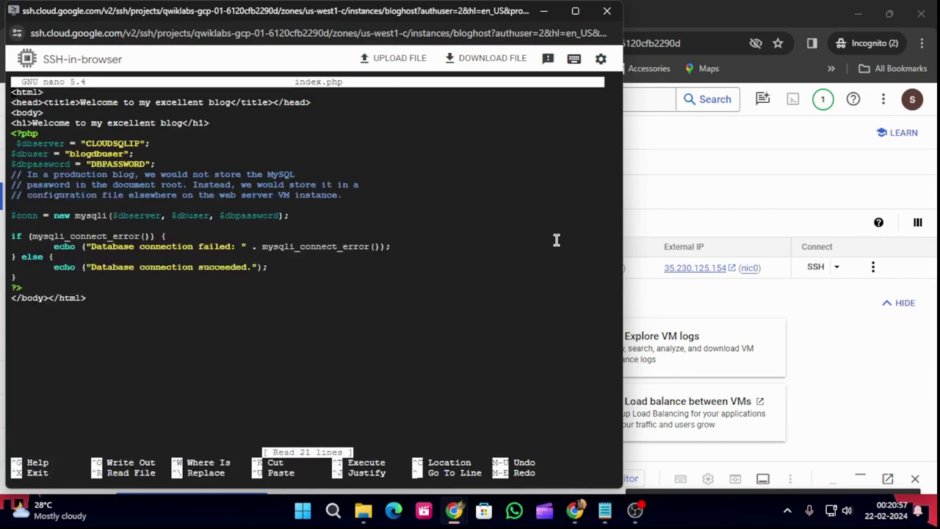
Replace DBPASSWORD on the $dbpassword line with the database user's password, save, and exit nano.
key(Down)
key(Down)
key(Down)
key(Down)
key(Down)
key(Down)
key(Down)
key(Down)
key(Up)
key(Right)
key(Right)
key(Right)
key(Right)
key(Right)
key(Right)
key(Right)
key(Right)
key(Right)
key(Right)
key(Right)
key(Right)
key(Right)
key(Right)
key(Right)
key(Right)
key(Right)
key(Right)
key(Right)
key(Right)
key(Right)
key(Right)
key(Right)
key(Right)
key(Right)
key(Left)
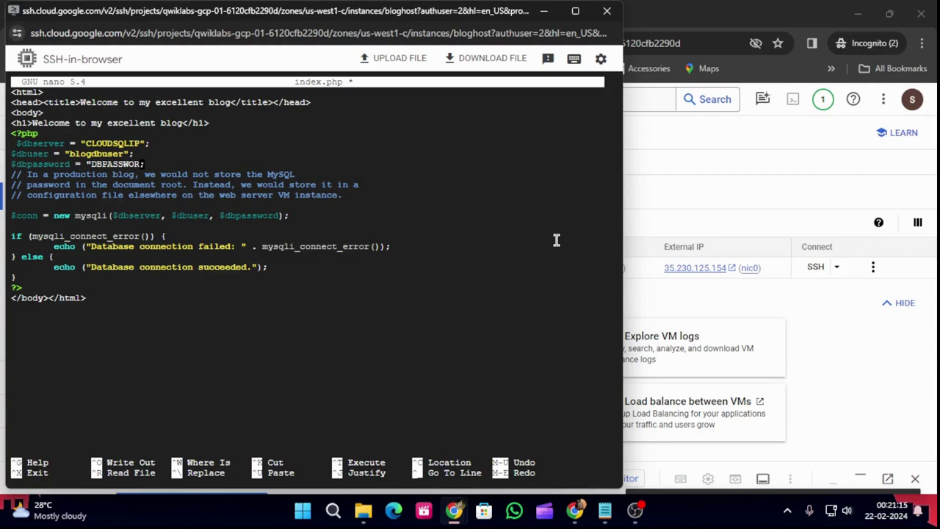
key(Left)
key(Left)
key(Left)
key(Left)
key(Left)
key(Left)
key(Left)
key(Left)
key(Left)
key(Delete)
key(Delete)
key(Delete)
key(Delete)
key(Delete)
key(Delete)
key(Delete)
key(Delete)
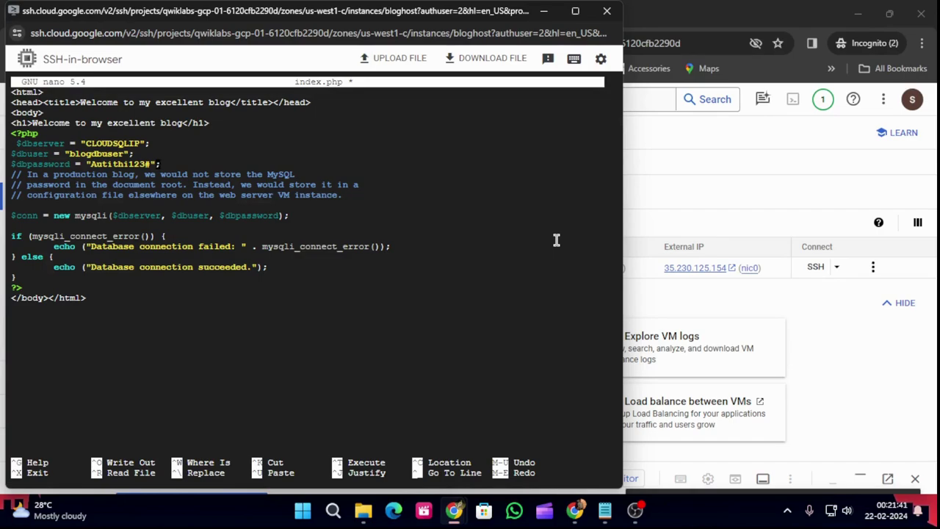
key(ctrl+o)
key(Return)
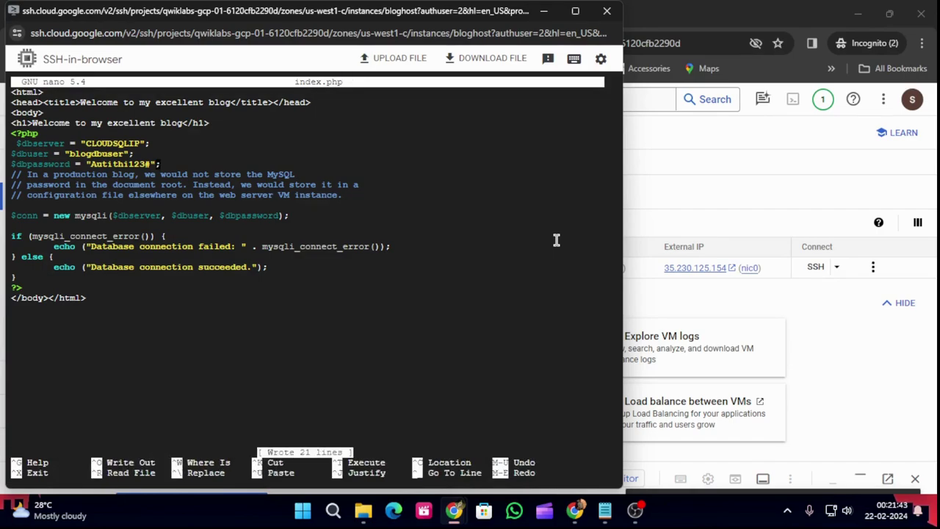
key(ctrl+x)
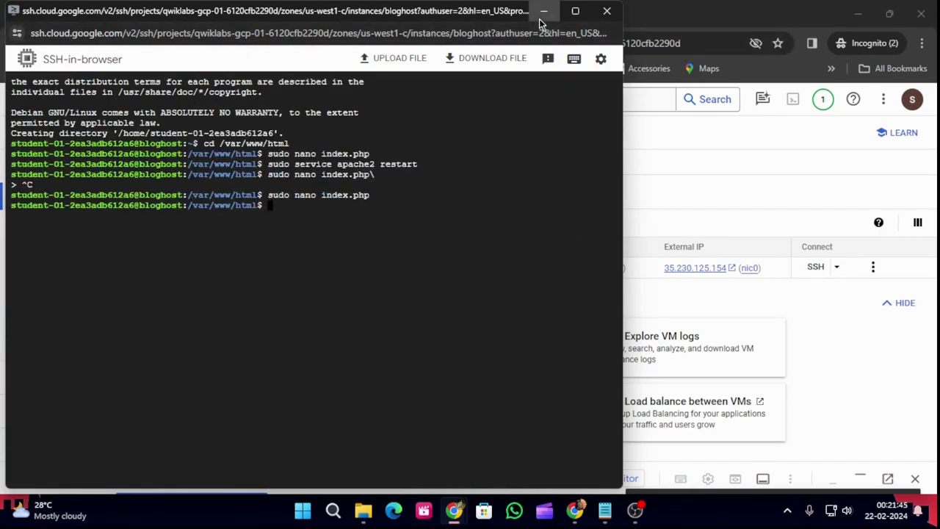
Restart Apache again with 'sudo service apache2 restart' in the SSH terminal.
click(543, 11)
click(264, 14)
scroll(561, 316, down, 3)
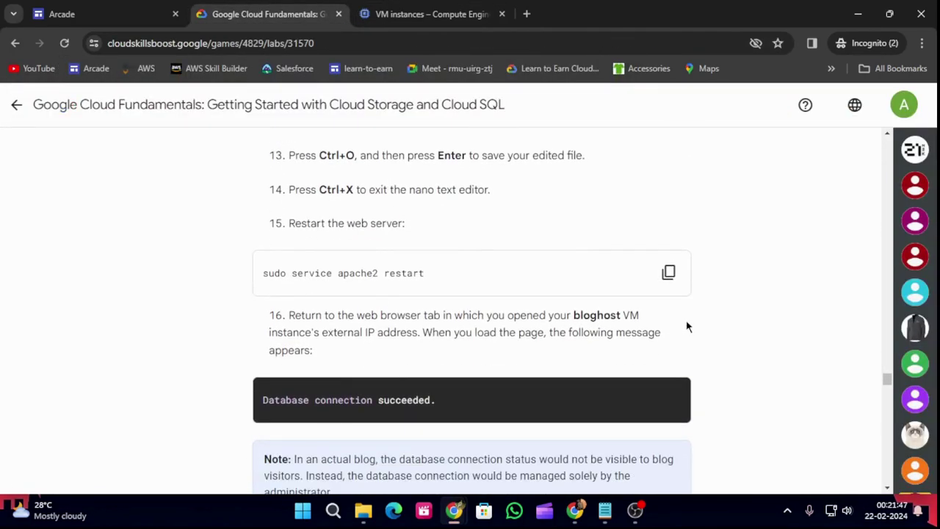
click(668, 272)
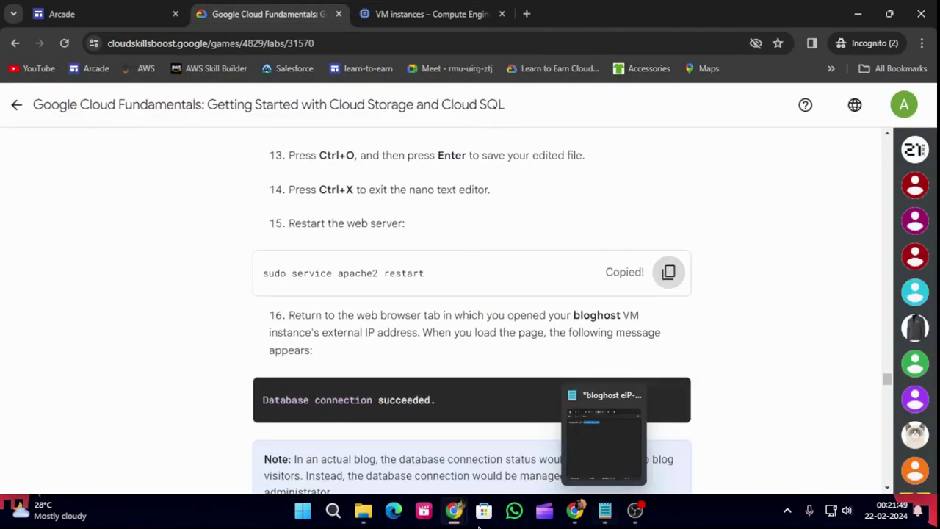
mouse_move(457, 518)
click(527, 440)
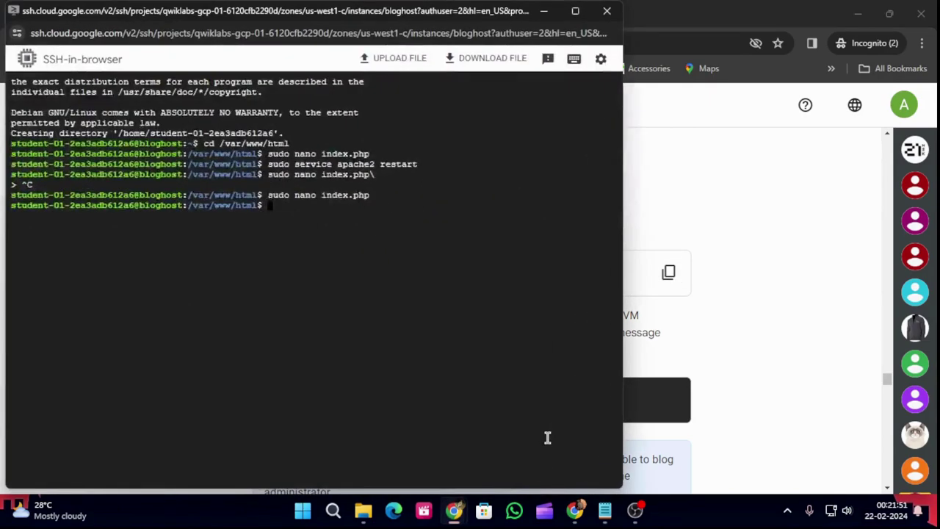
key(ctrl+v)
key(Return)
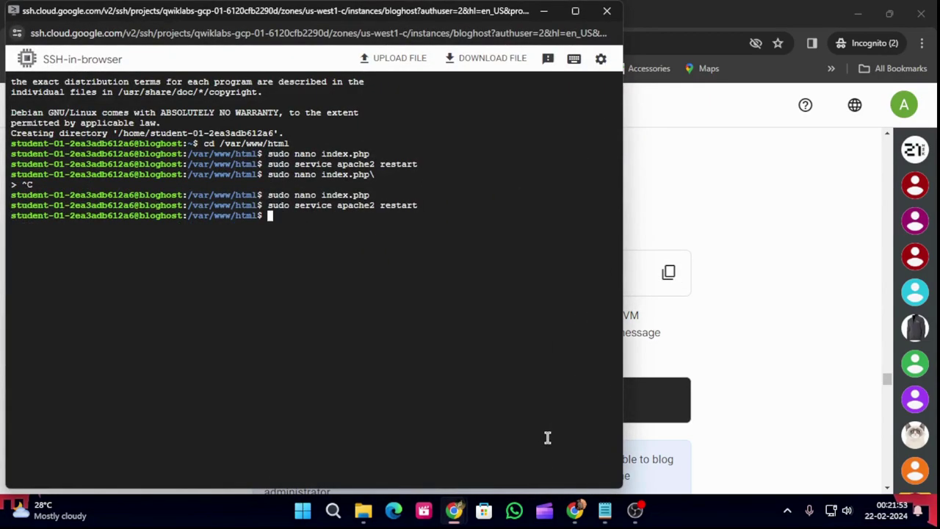
Minimize the SSH window and scroll the lab instructions to the Congratulations section.
click(542, 13)
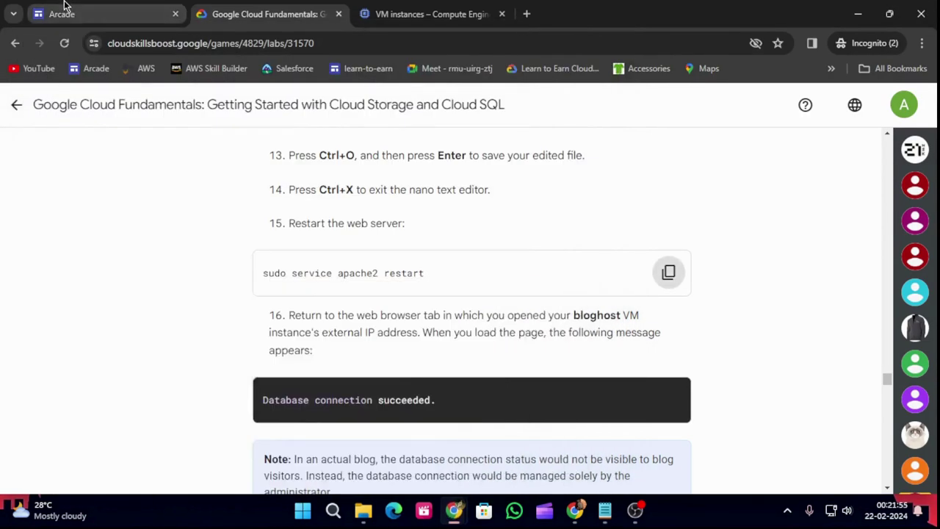
scroll(439, 326, down, 6)
scroll(436, 341, down, 3)
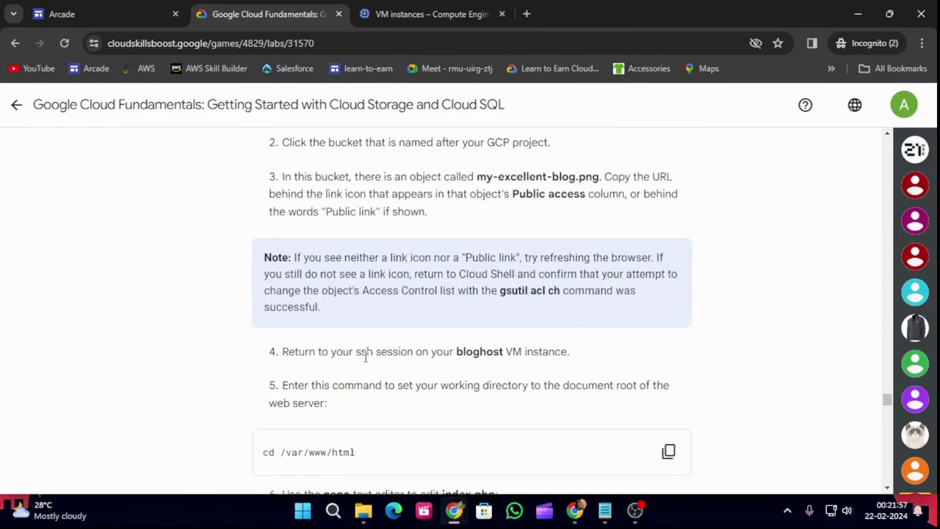
scroll(367, 357, up, 2)
scroll(481, 283, down, 3)
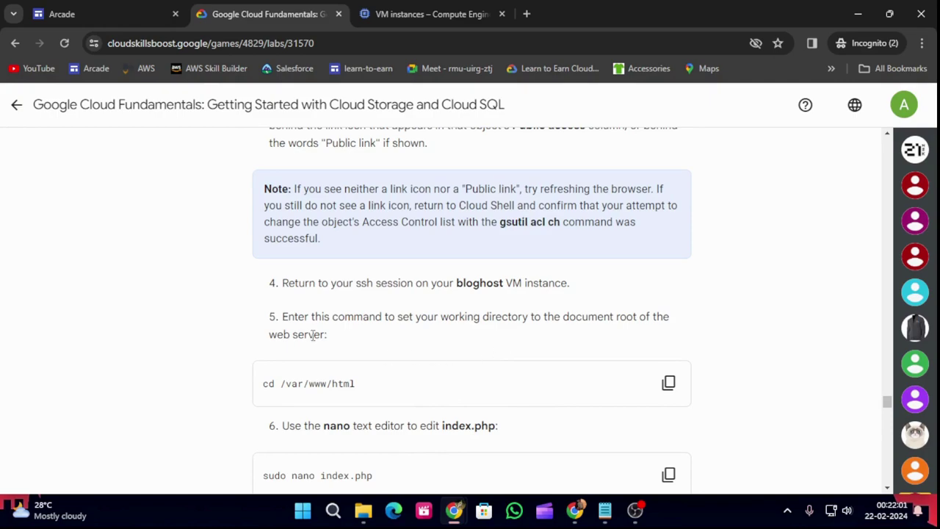
scroll(483, 324, down, 2)
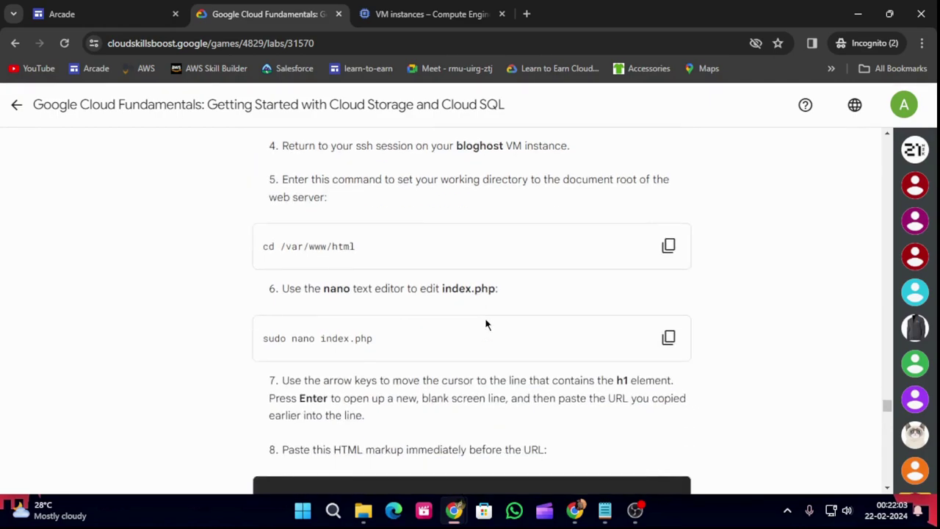
scroll(485, 323, down, 3)
scroll(552, 330, down, 1)
scroll(551, 331, down, 7)
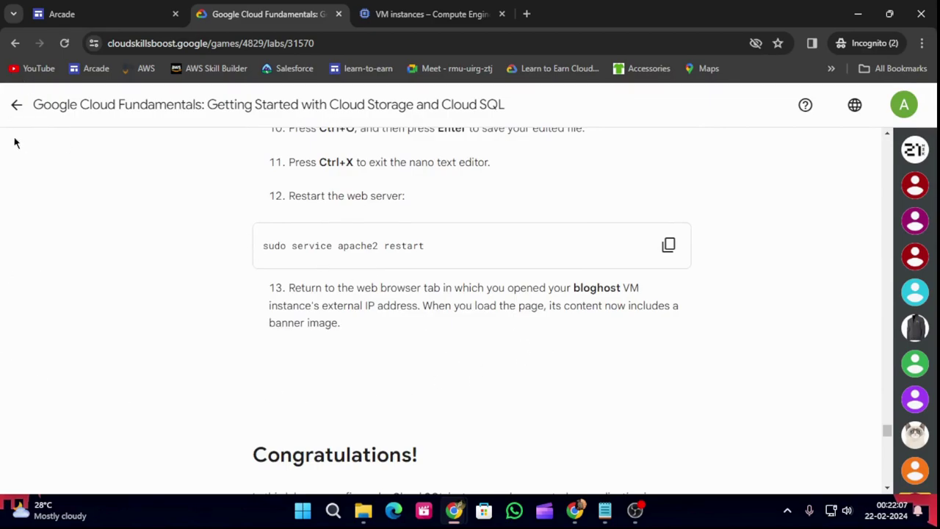
Open the Cloud Storage and Cloud SQL lab from the Arcade certification module.
click(16, 105)
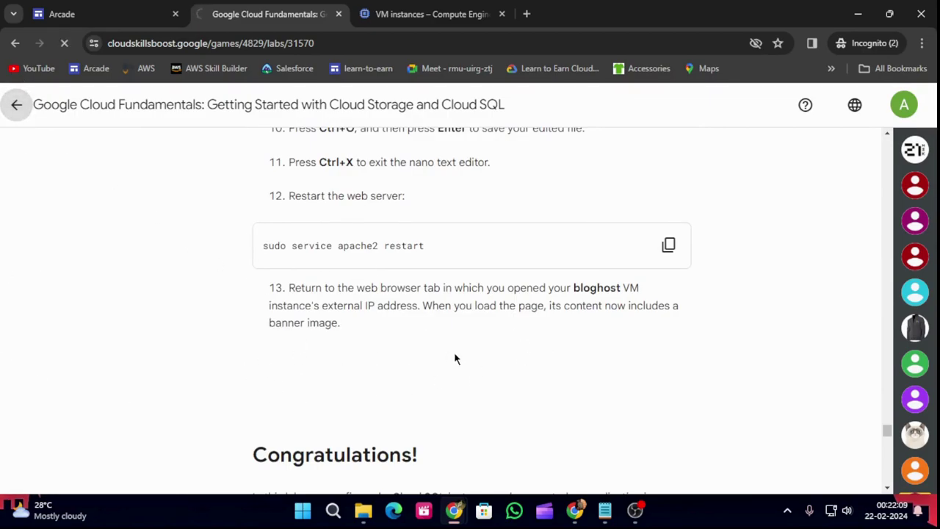
scroll(497, 367, down, 6)
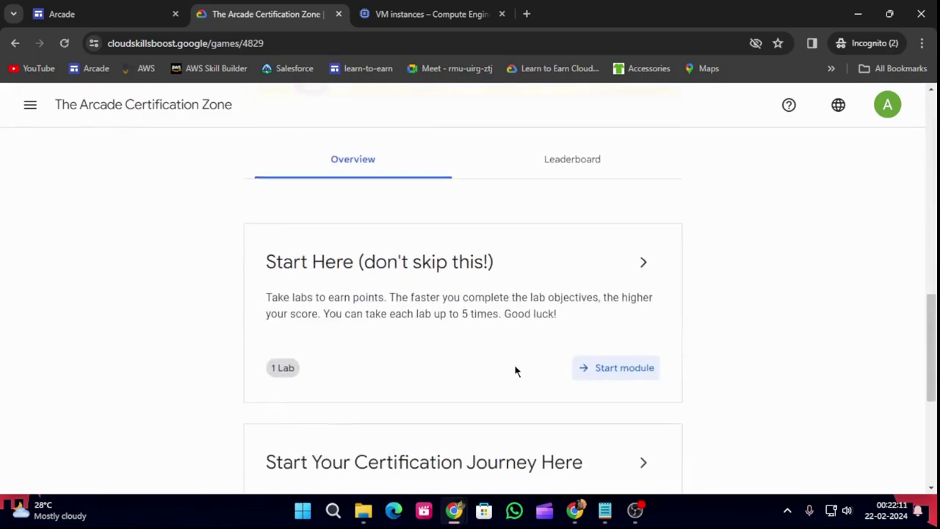
click(639, 293)
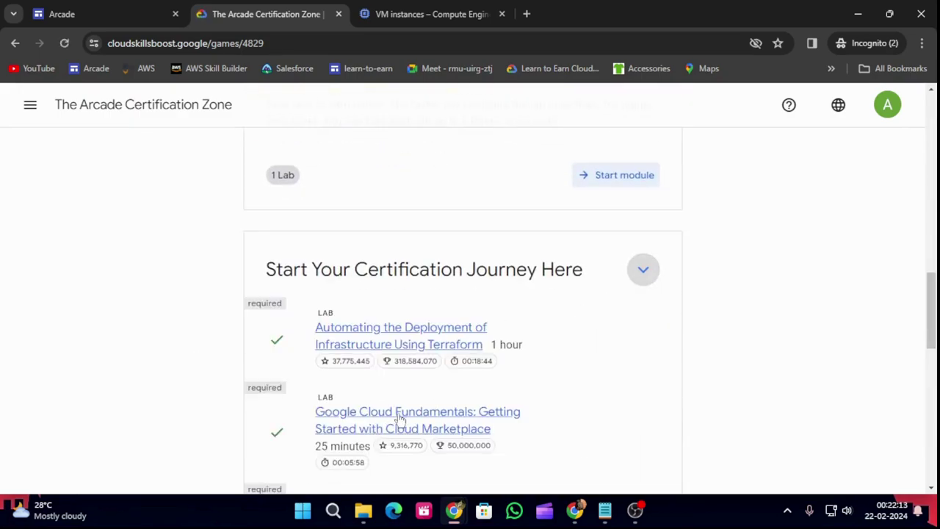
scroll(298, 426, down, 3)
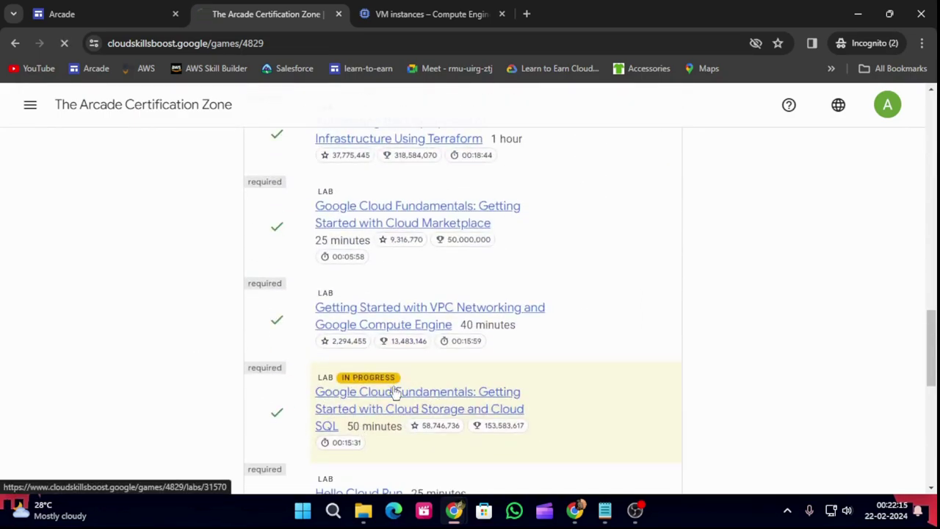
click(441, 409)
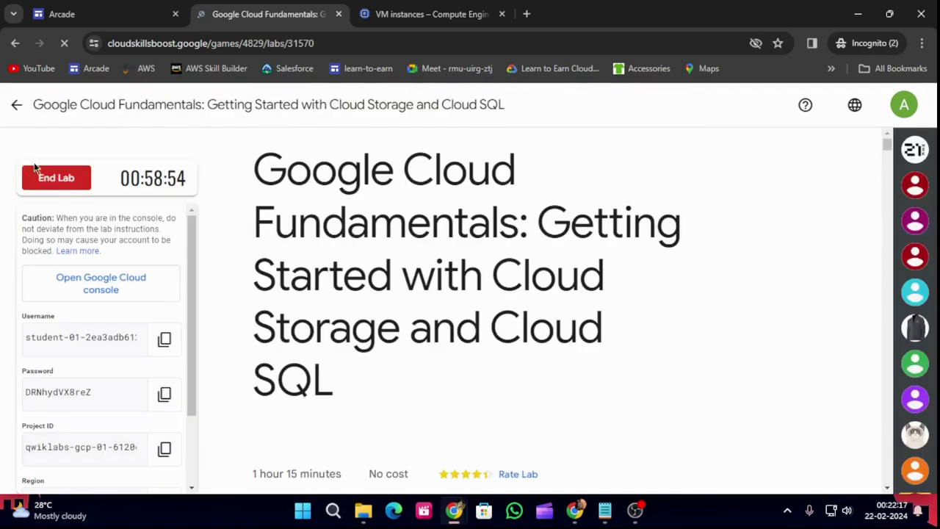
End the lab, confirm, and submit a five-star rating.
click(84, 183)
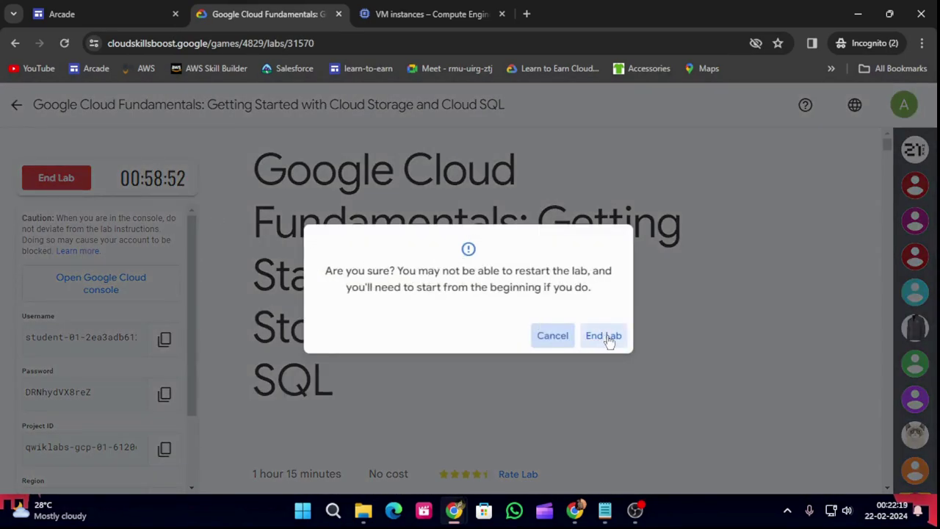
click(605, 338)
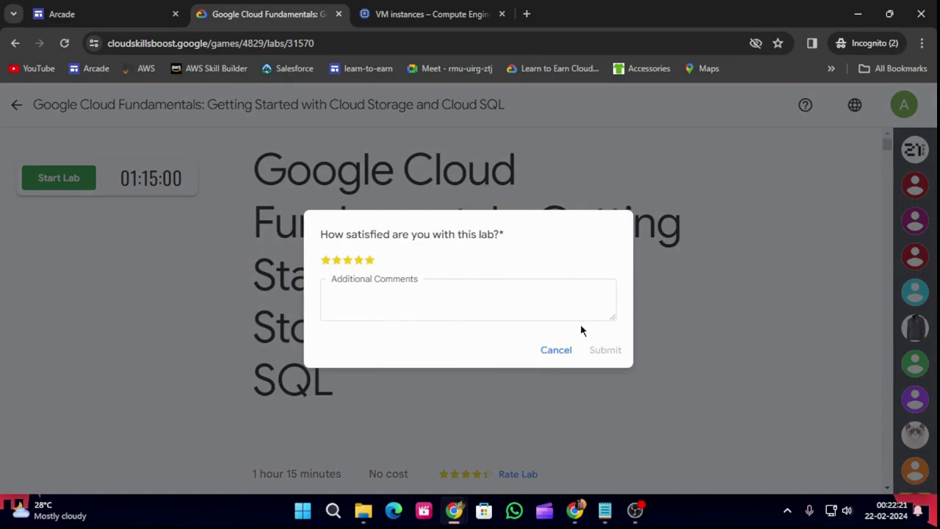
click(370, 263)
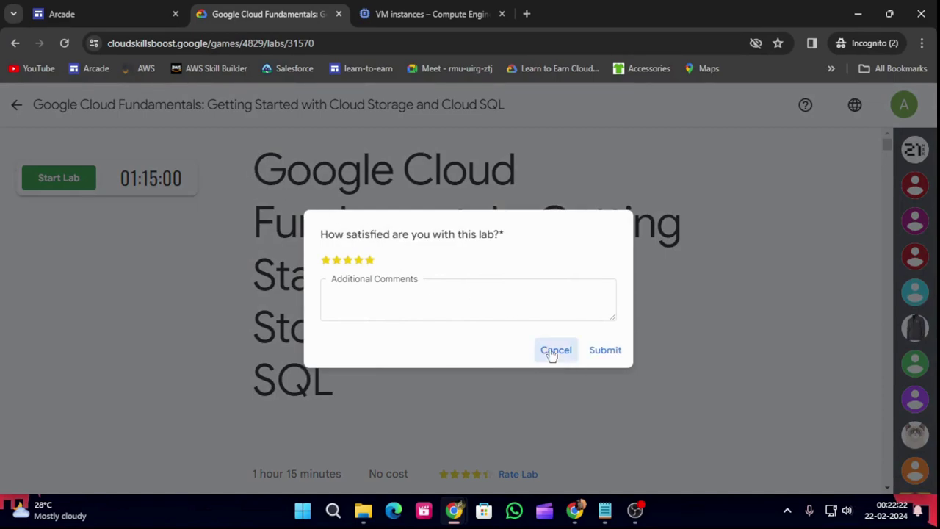
click(605, 351)
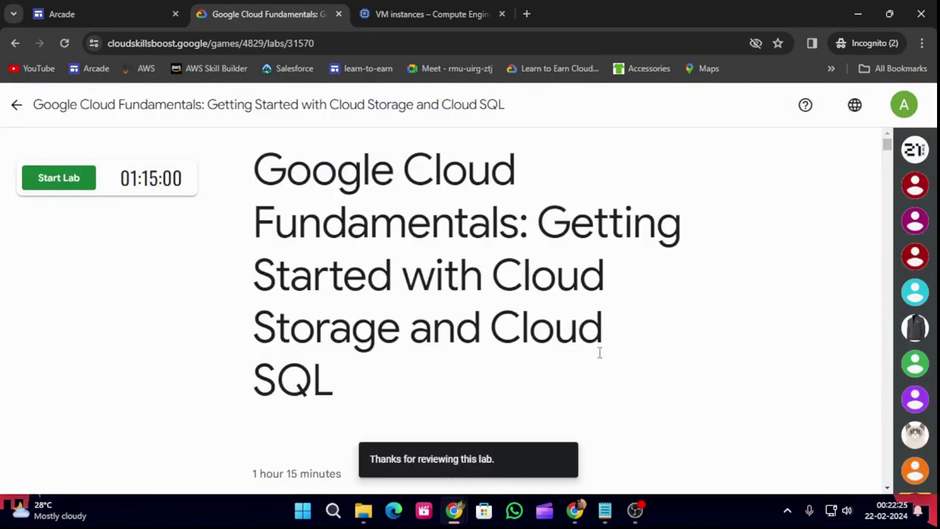